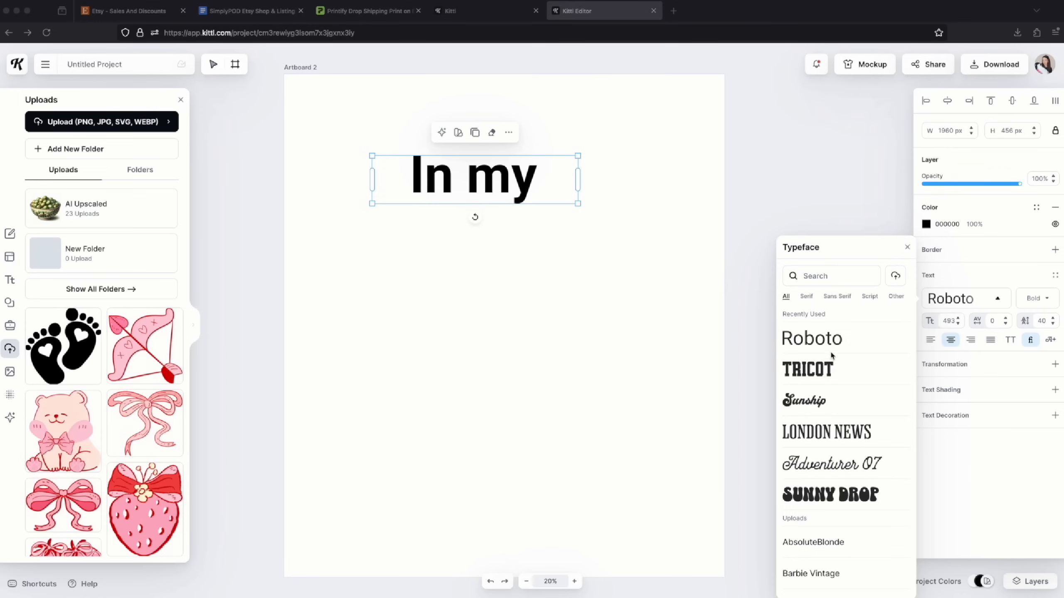
Set the "In my" text to the Sunny Drop typeface, enlarge it to about 2683 px wide and move it near the artboard's upper edge
scroll(826, 411, "down", 2)
scroll(826, 411, "up", 2)
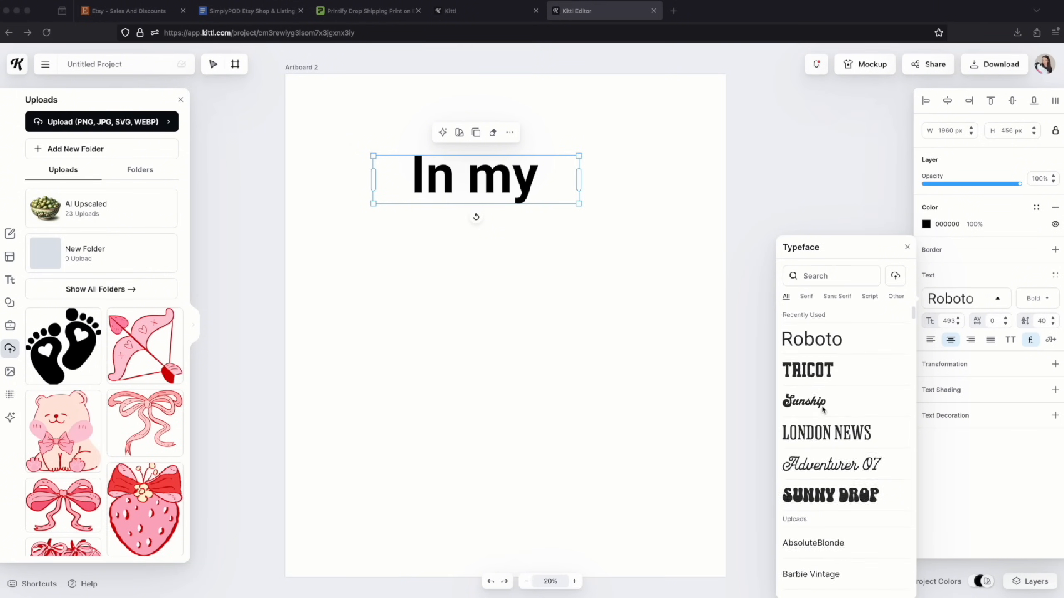
left_click(840, 498)
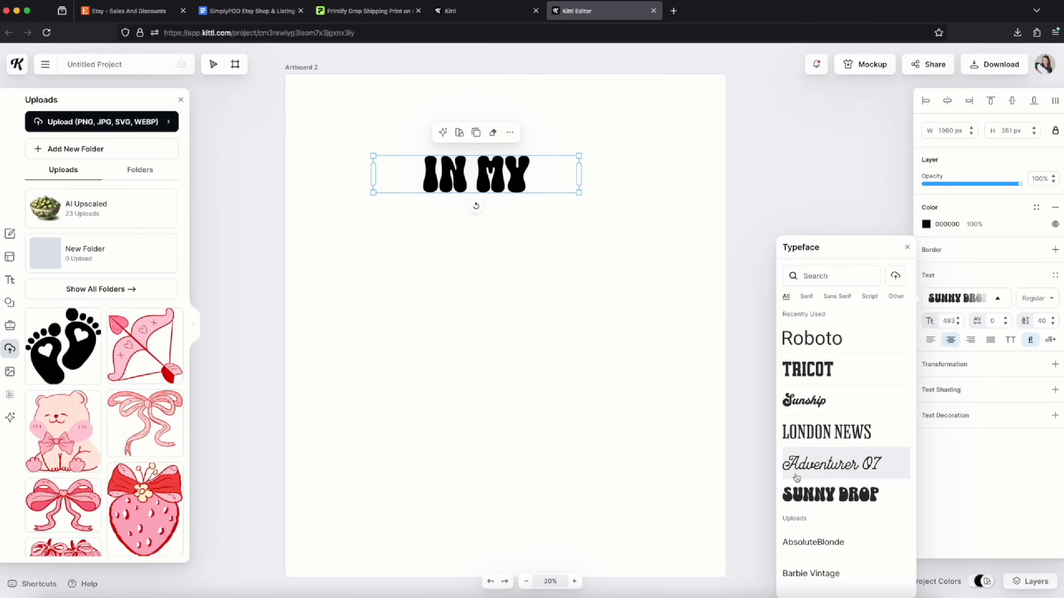
left_click_drag(581, 175, 668, 231)
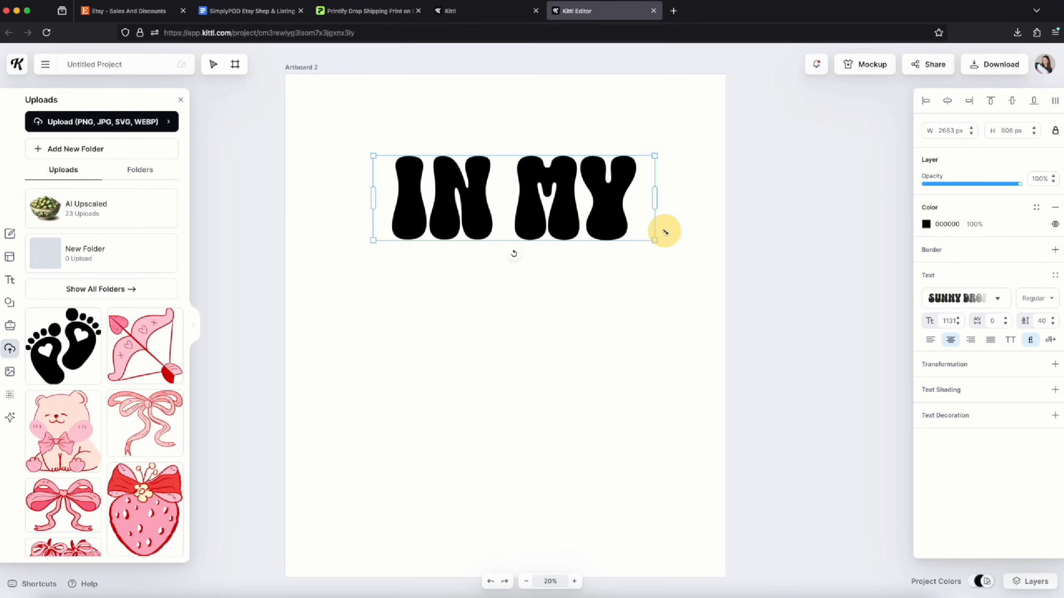
left_click_drag(608, 216, 602, 170)
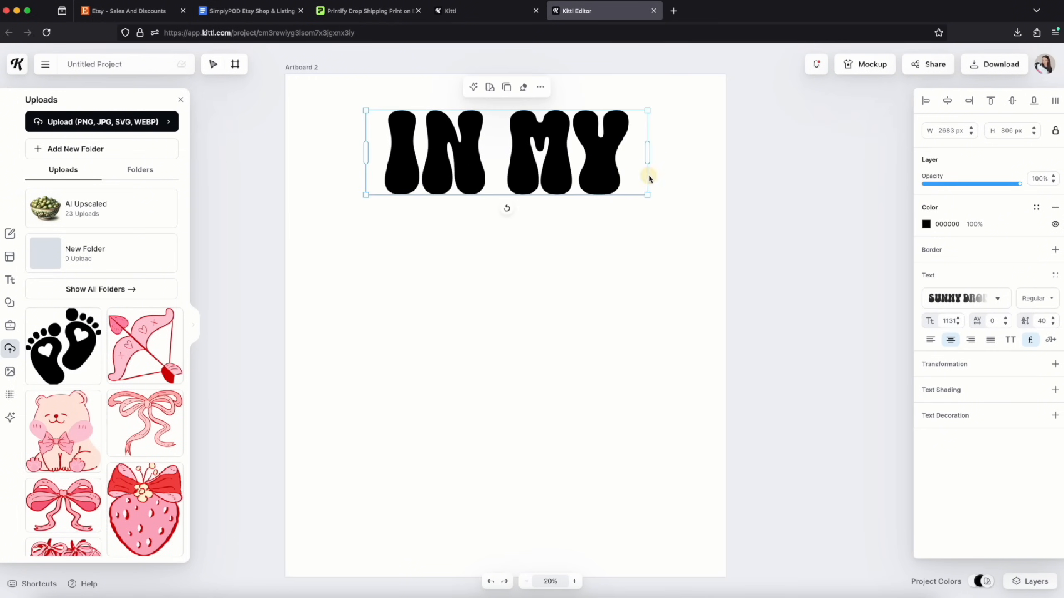
Duplicate the "IN MY" text to add the lines "SWEET &" and "PREGNANT" beneath it
key("super+v")
left_click_drag(534, 130, 473, 227)
double_click(478, 239)
left_click_drag(355, 242, 574, 257)
type("SWEET & PREGNANT")
Reposition the "PREGNANT" line and scale it to about 3959 px wide so it fits inside the artboard
left_click_drag(296, 367, 315, 363)
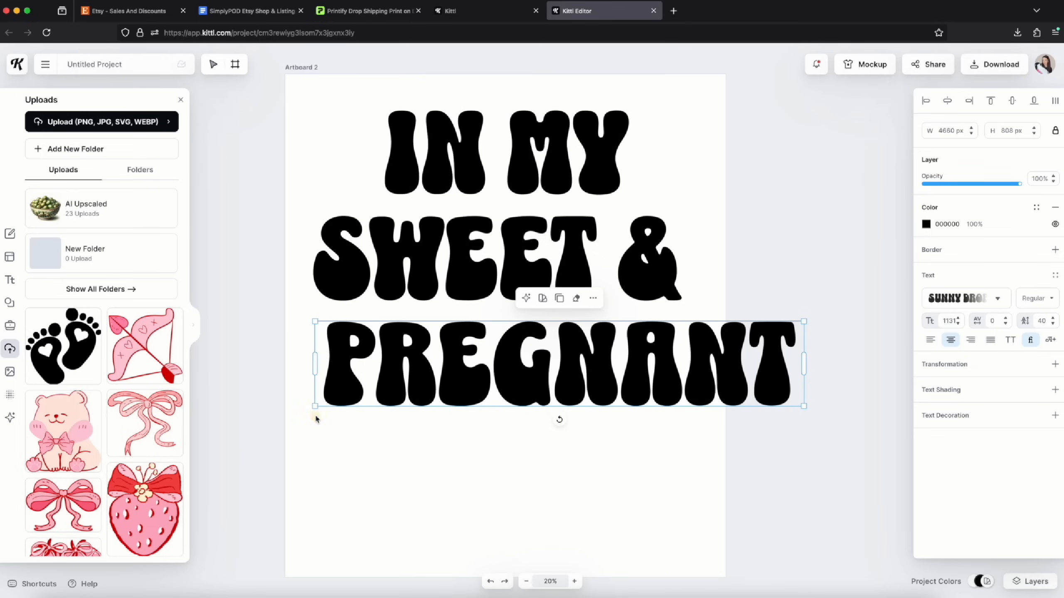
left_click_drag(315, 417, 299, 419)
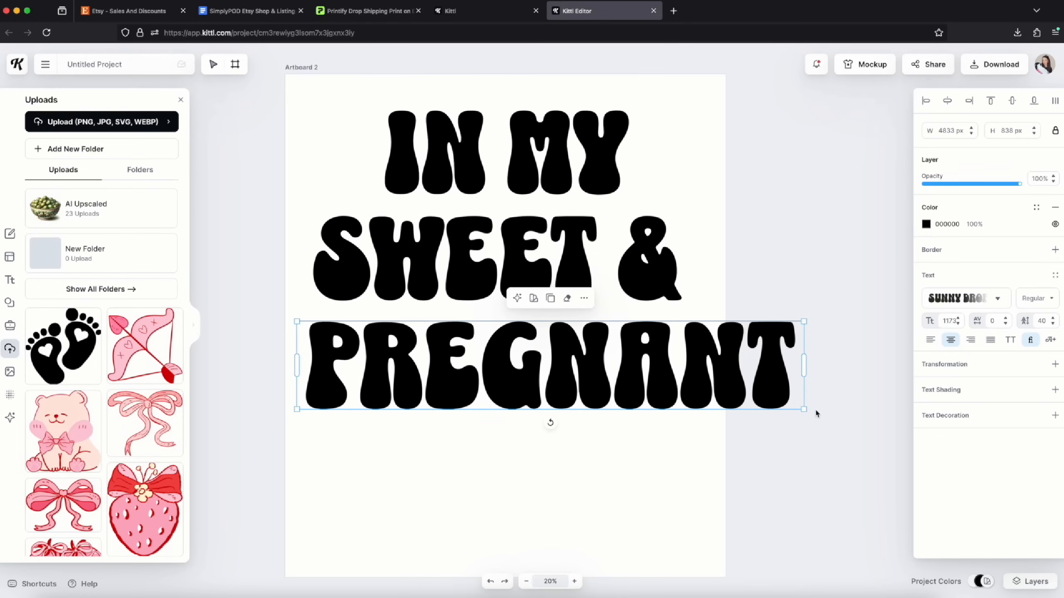
left_click_drag(805, 411, 712, 394)
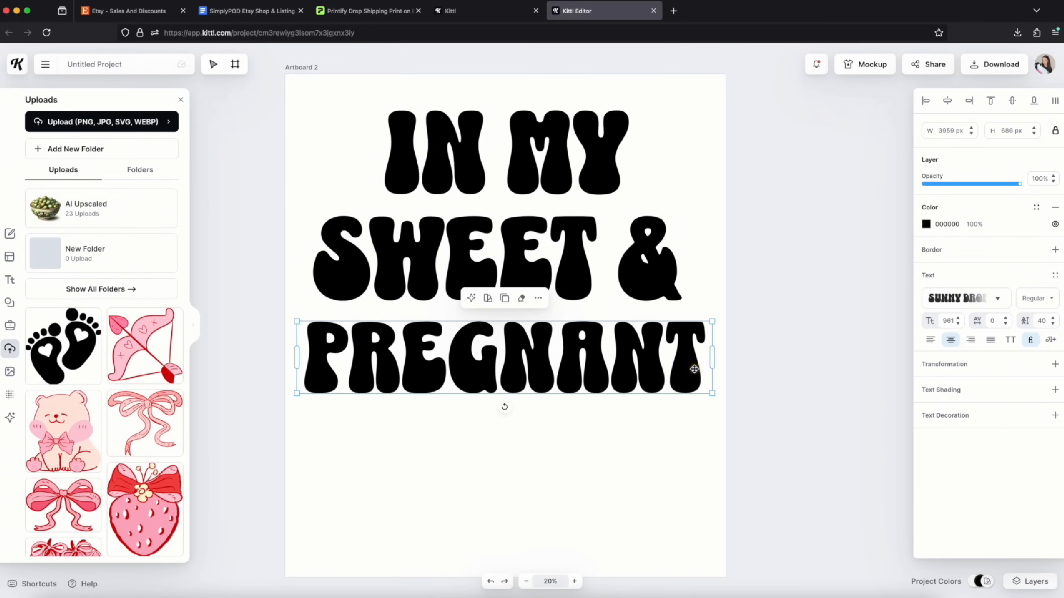
Shrink "IN MY" to about 2261 px wide, centre it above the other lines and tighten the spacing between the three lines
left_click(641, 112)
left_click_drag(644, 109, 603, 123)
left_click_drag(558, 158, 577, 158)
left_click_drag(560, 251, 560, 245)
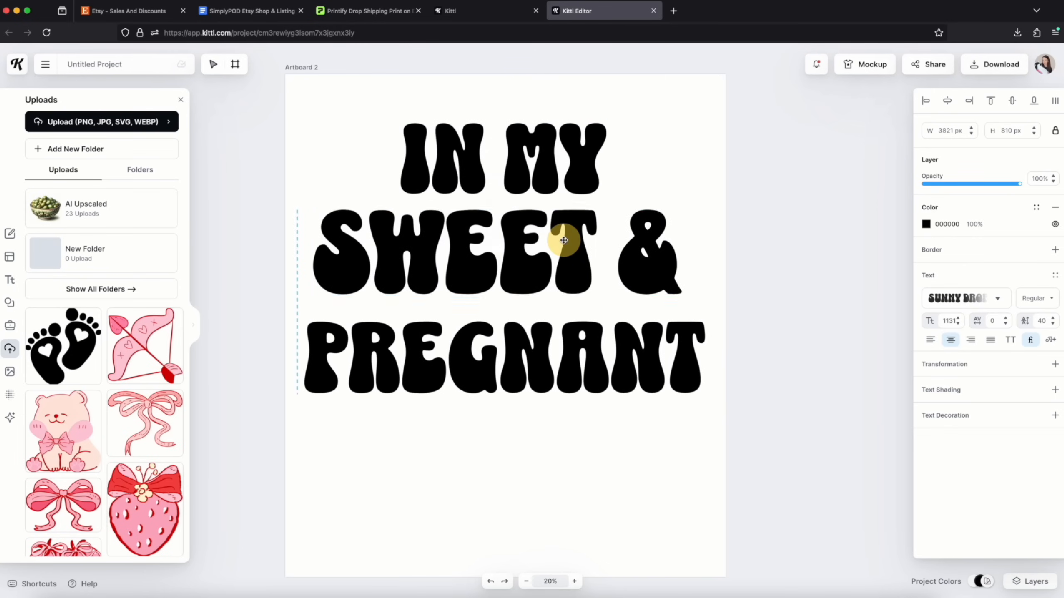
left_click_drag(576, 332, 575, 324)
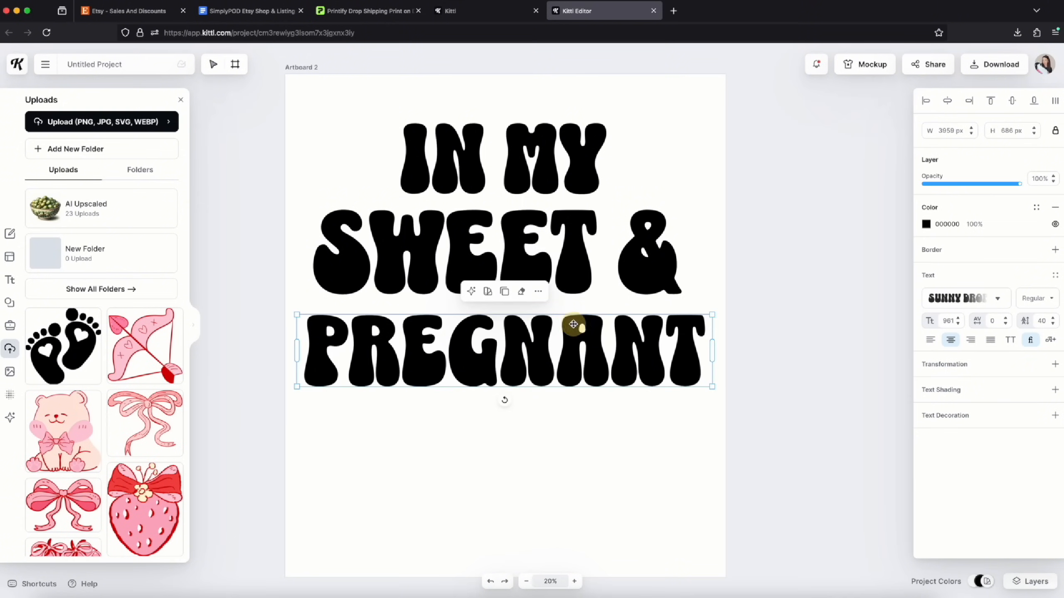
Duplicate the "PREGNANT" line below itself, change the copy to "ERA" and resize it to about 2273 by 932 px
left_click(503, 293)
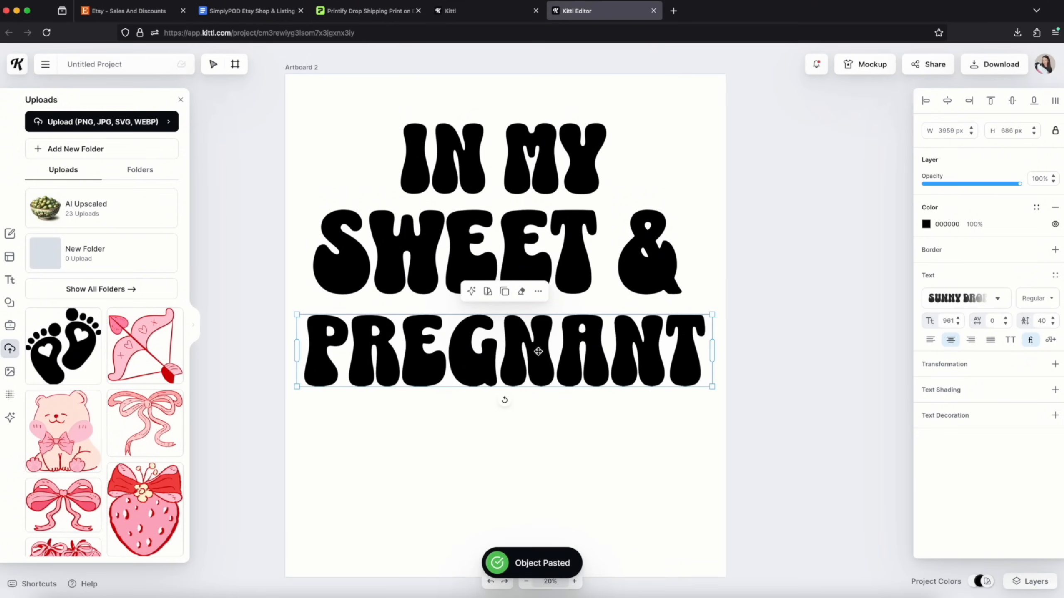
left_click_drag(514, 330, 513, 425)
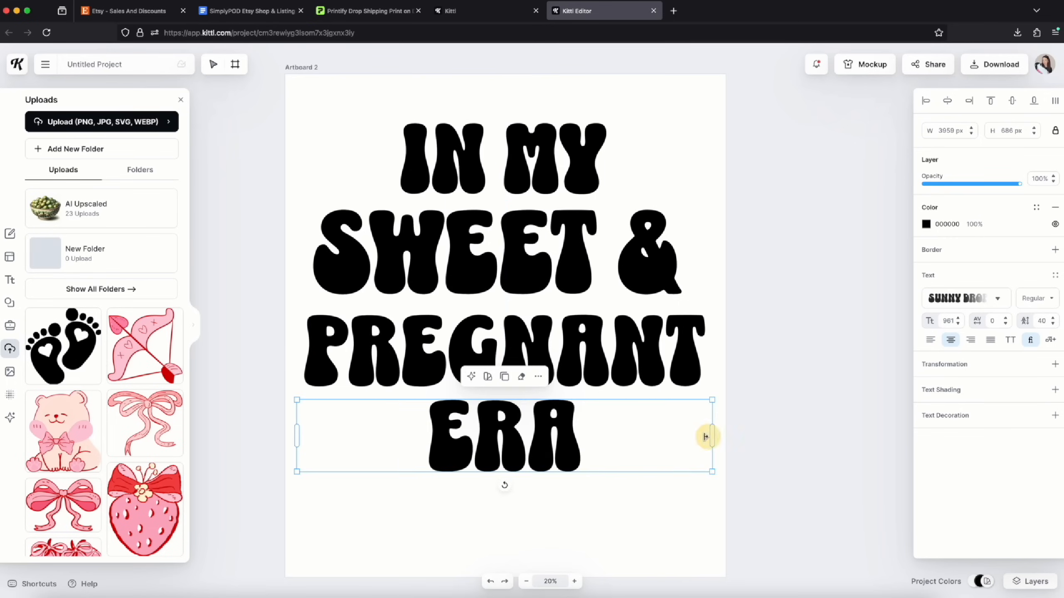
left_click_drag(705, 437, 595, 461)
Add the uploaded pink bear image, scale it to about 871 by 937 px and place it just right of "ERA"
scroll(124, 375, "down", 4)
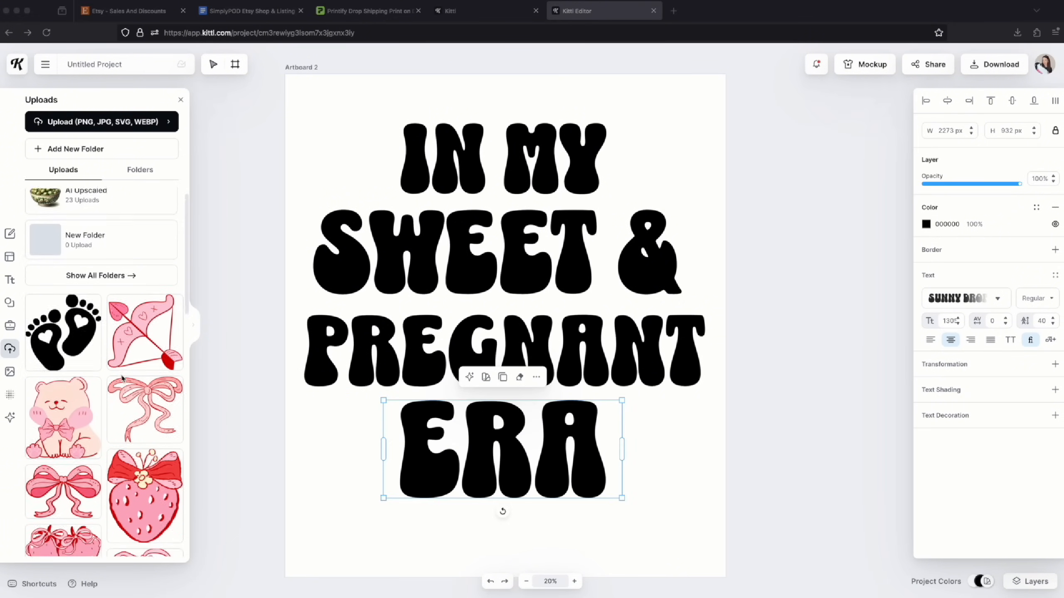
scroll(124, 376, "down", 6)
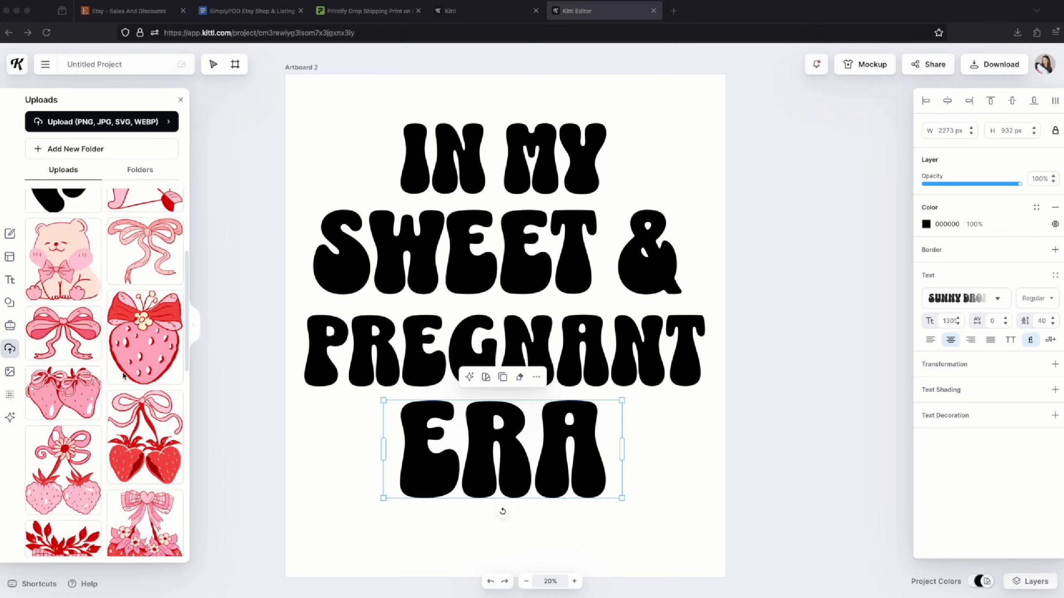
scroll(124, 377, "up", 3)
scroll(124, 376, "down", 2)
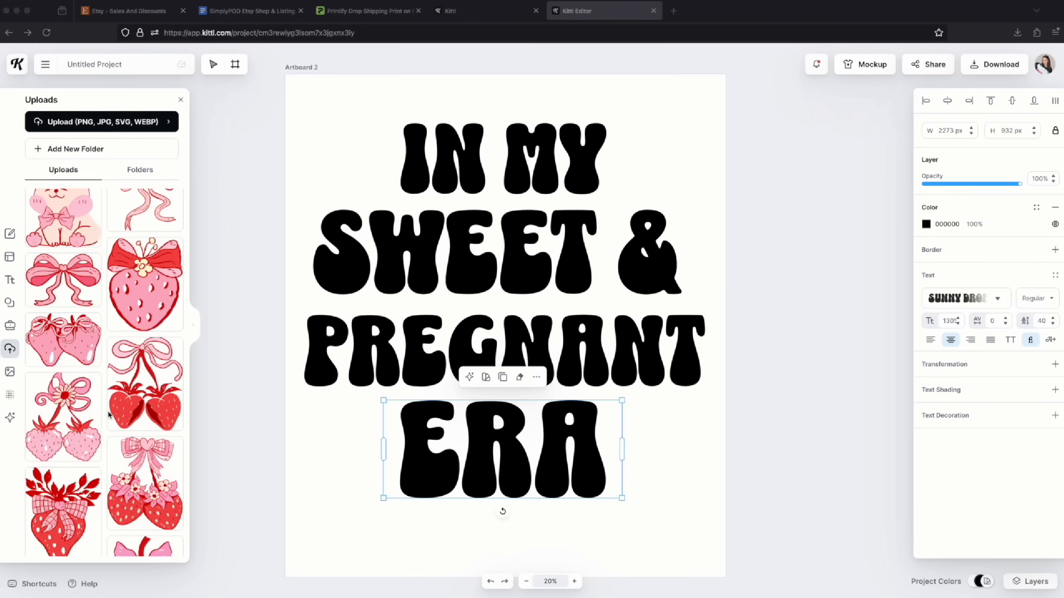
scroll(103, 416, "up", 2)
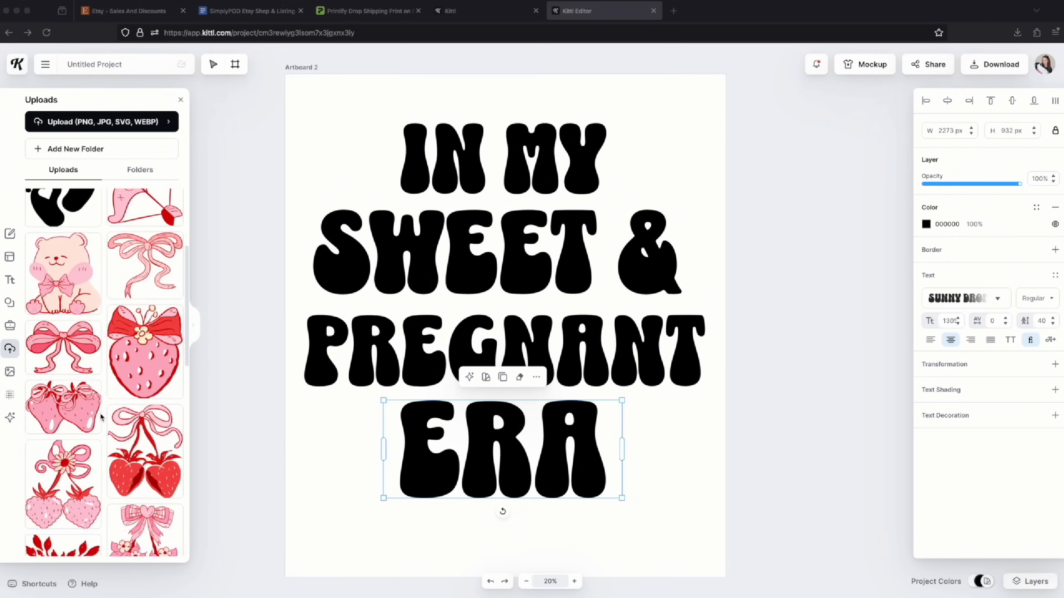
scroll(62, 286, "up", 1)
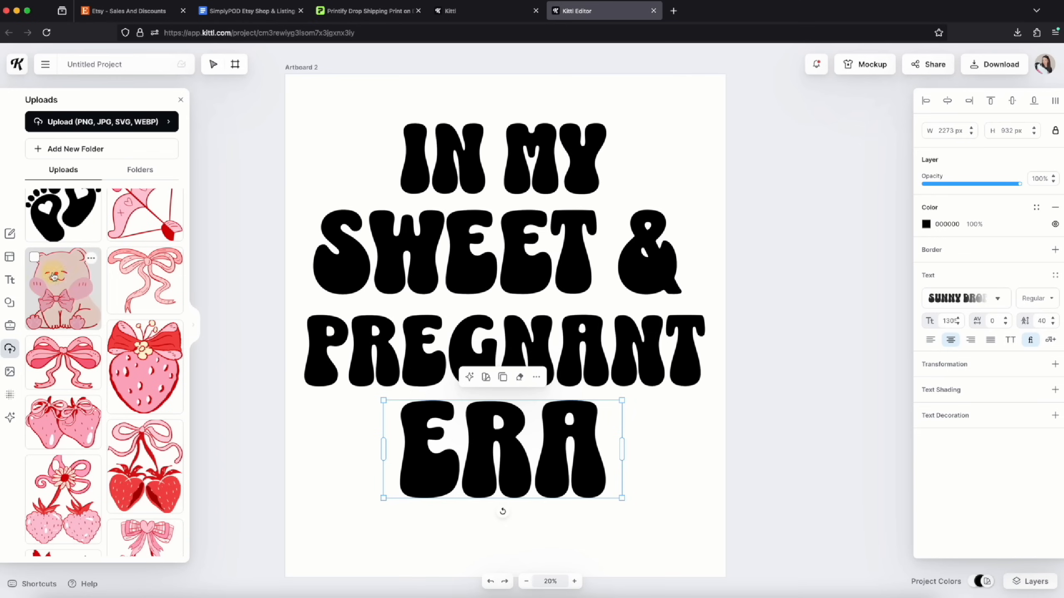
left_click(41, 283)
left_click_drag(618, 228, 537, 315)
left_click_drag(506, 360, 679, 473)
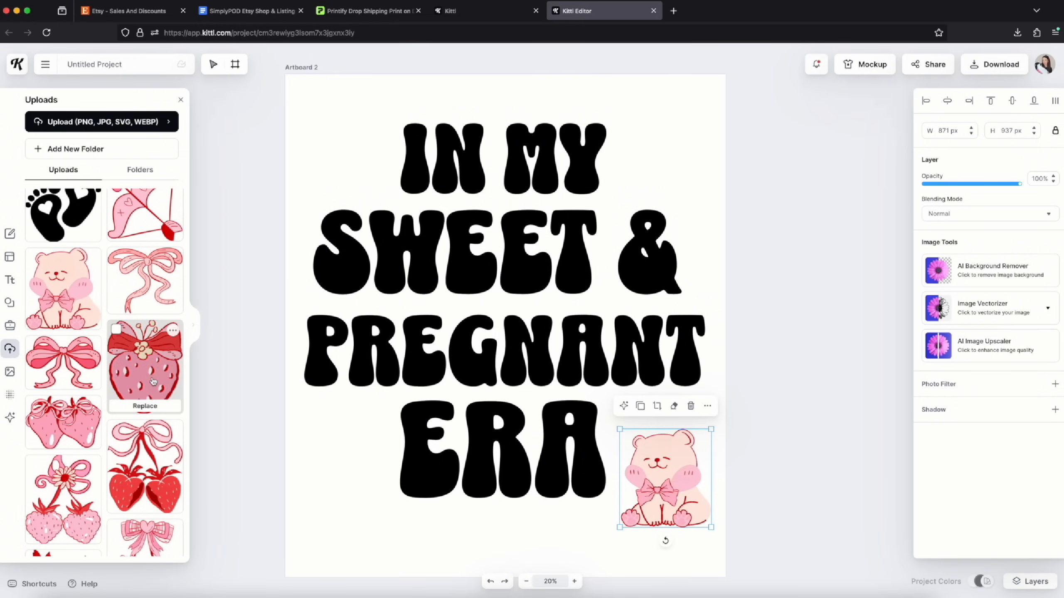
Add the uploaded strawberry with the red bow, scale it to about 800 by 990 px and place it beside "IN MY"
left_click(145, 367)
left_click_drag(607, 229, 541, 310)
left_click_drag(502, 368, 650, 191)
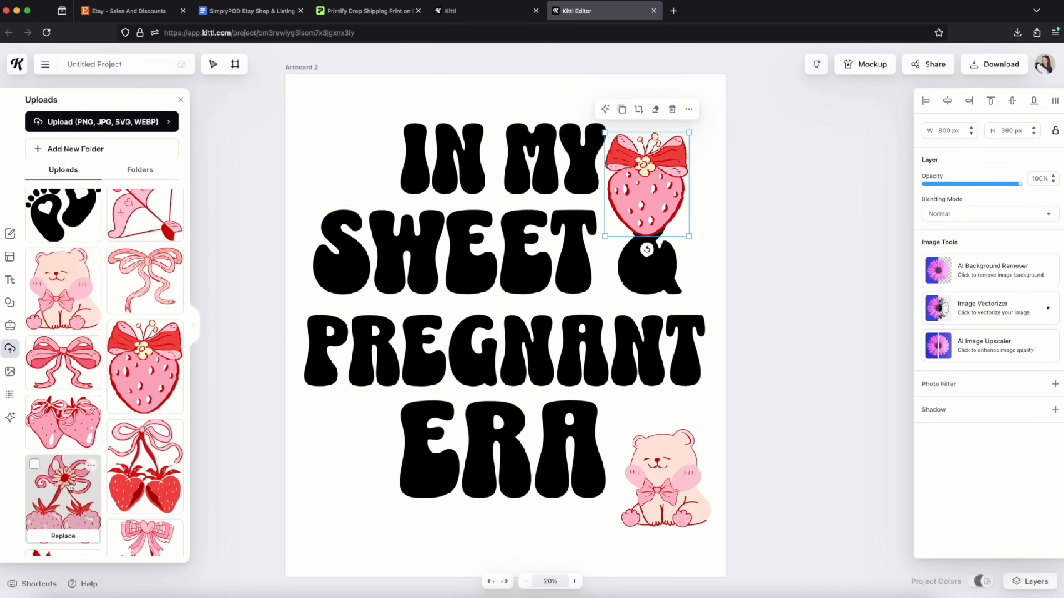
Add the pink ribbon bow at a reduced size over the middle lines and a bow and arrow, about 723 px, beside "ERA"
left_click(155, 288)
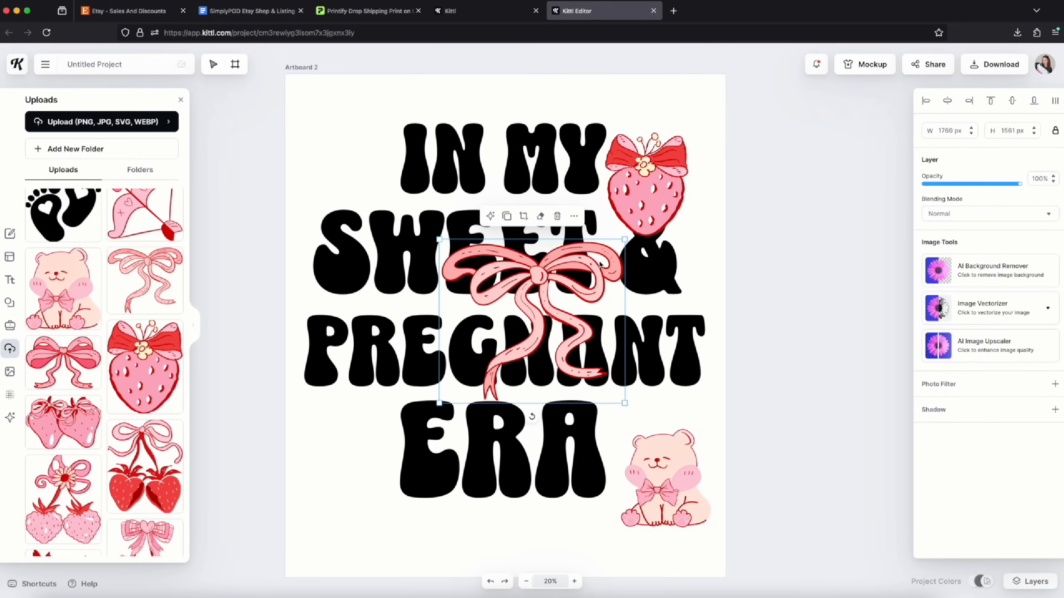
left_click_drag(626, 240, 612, 251)
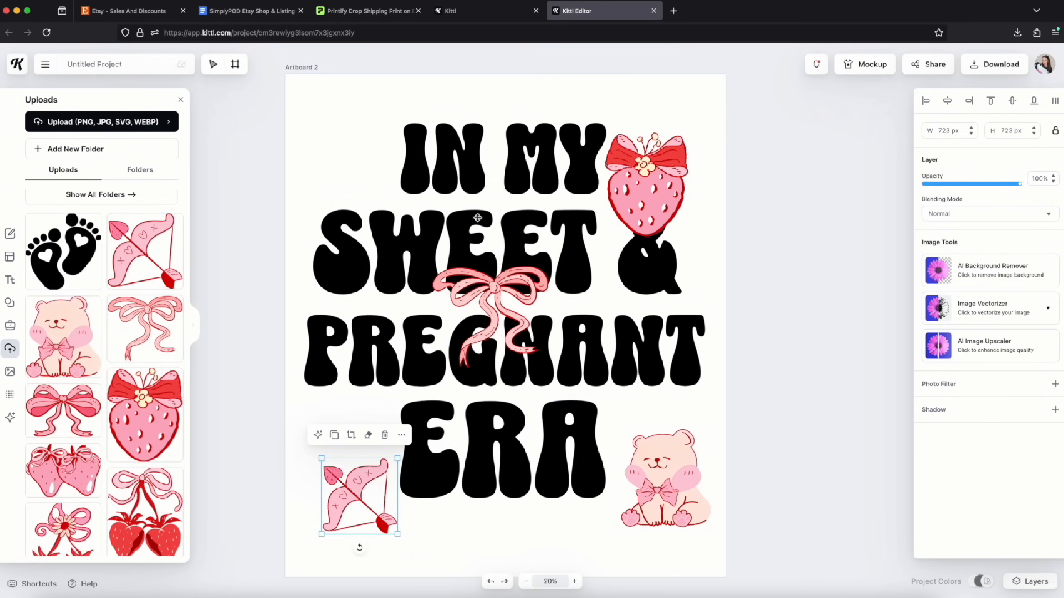
Fill the "IN MY" text with the light pink FFD5D5 sampled from the ribbon bow
left_click(473, 149)
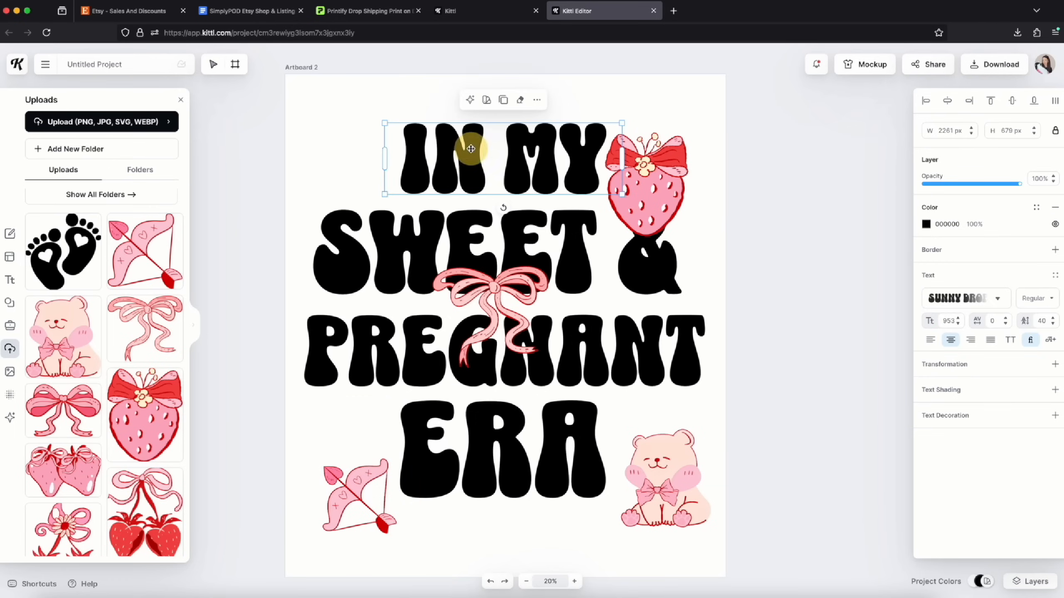
left_click(927, 224)
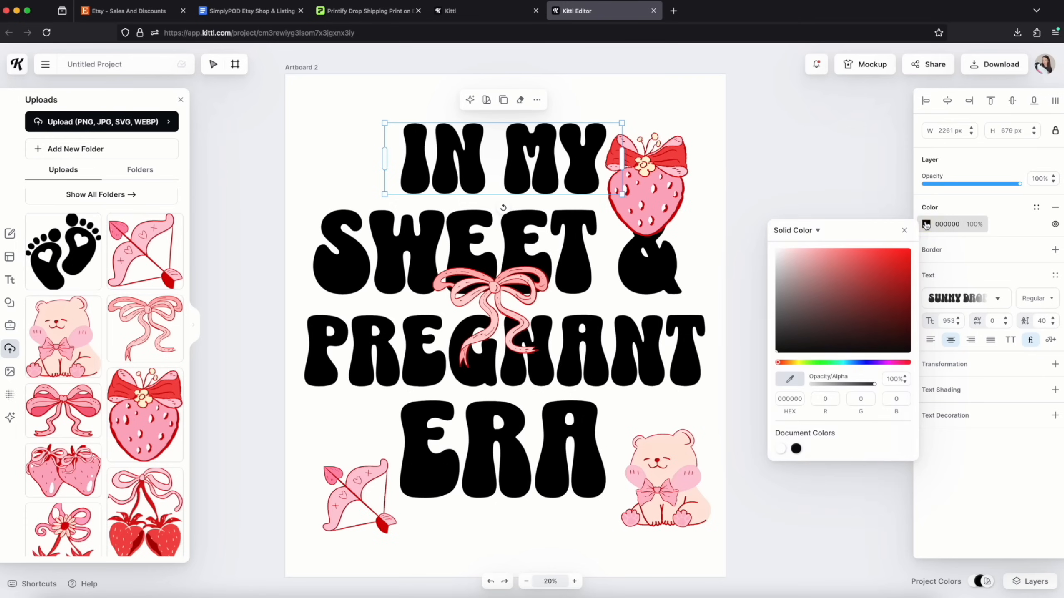
left_click(790, 379)
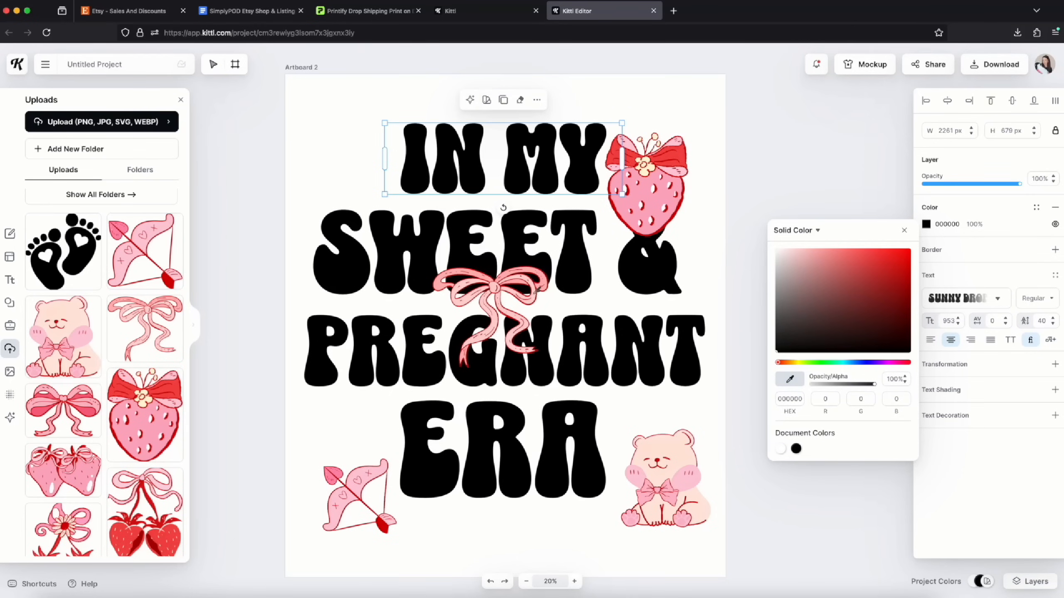
left_click(536, 290)
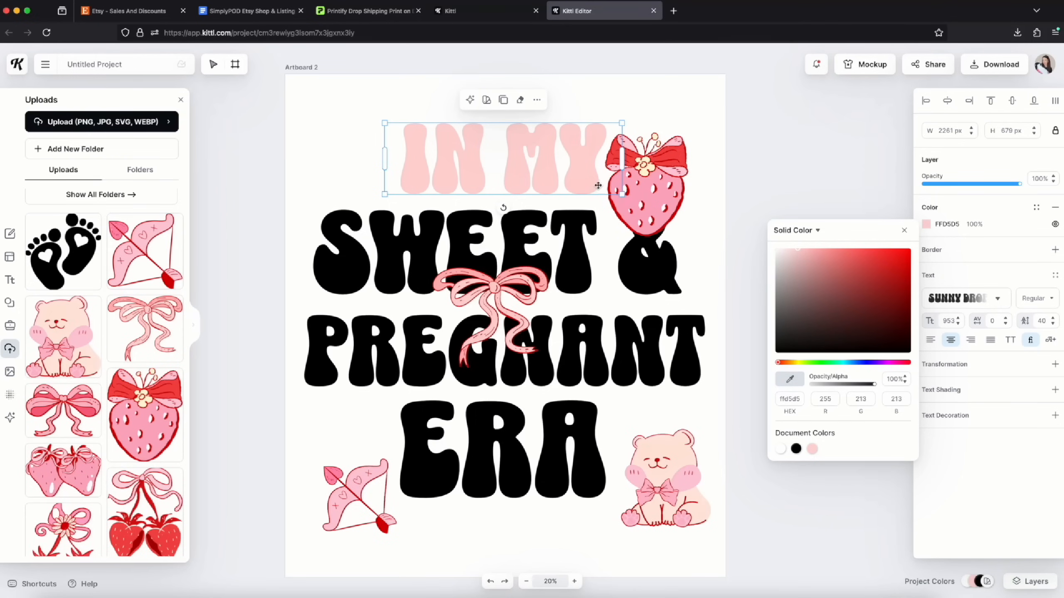
Add a border to the "IN MY" text in the red D40000 sampled from the strawberry's outline
left_click(1055, 251)
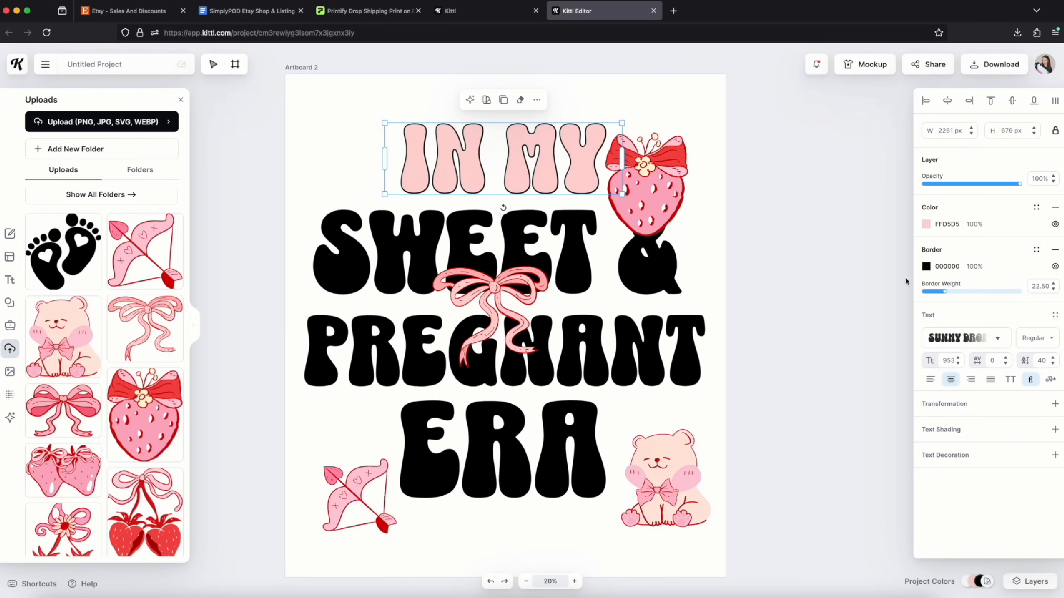
left_click(927, 268)
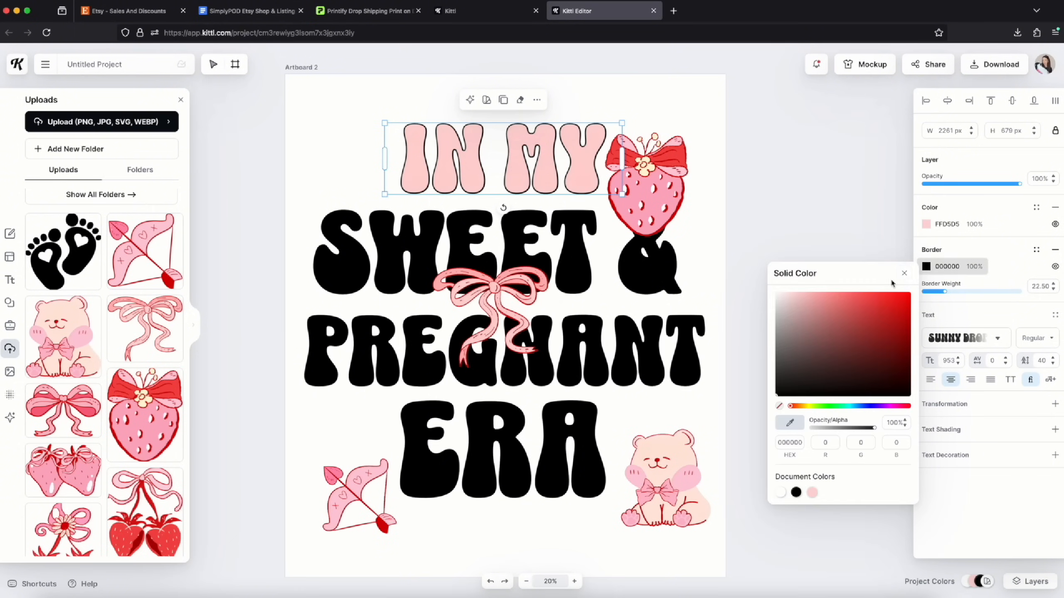
left_click(790, 423)
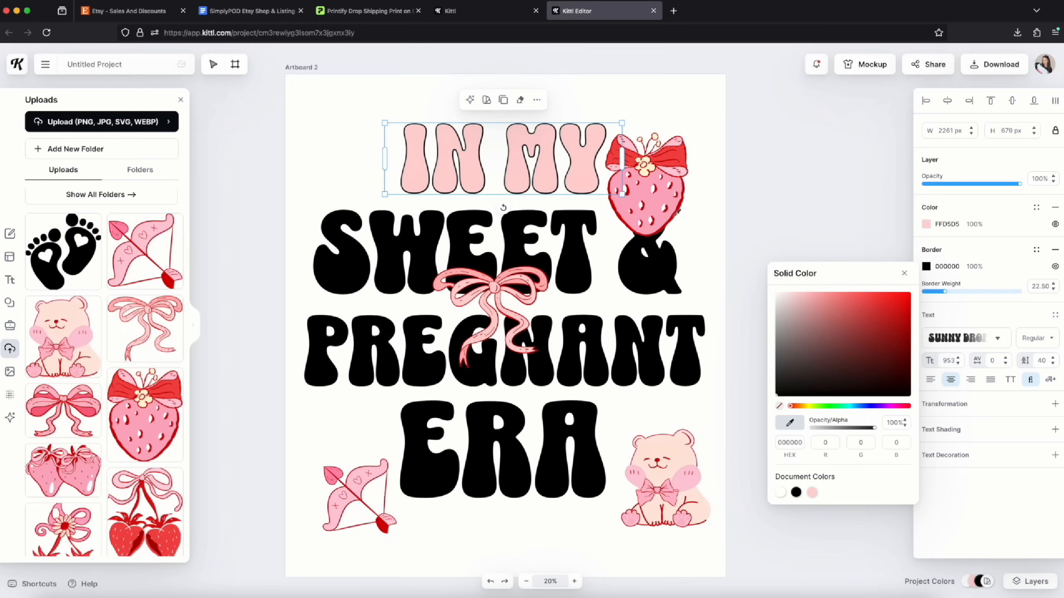
left_click(671, 219)
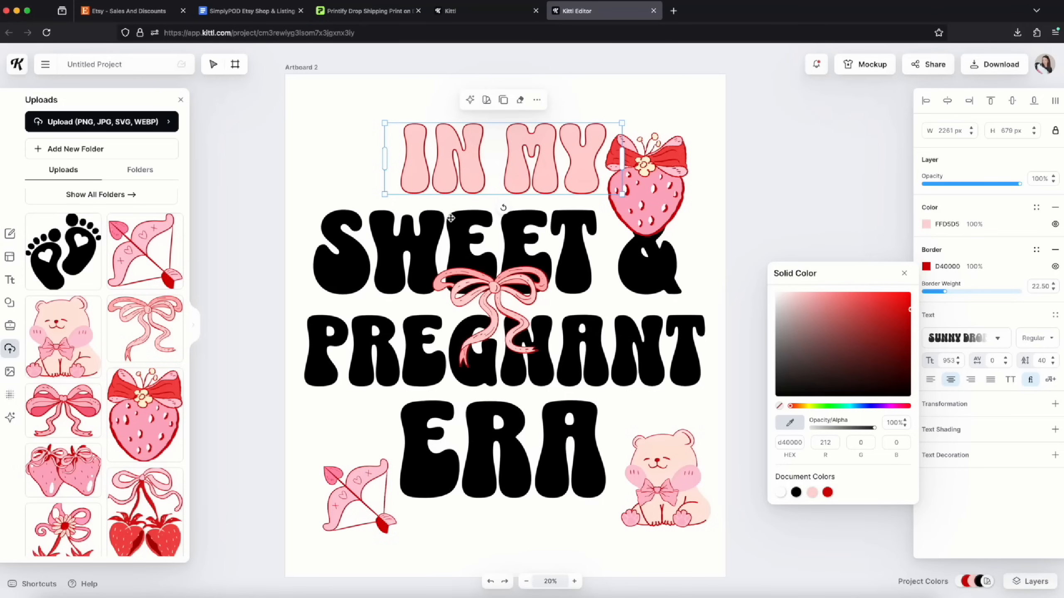
Fill the "SWEET &" text with the pink FCABC3 sampled from the strawberry's body
left_click(444, 246)
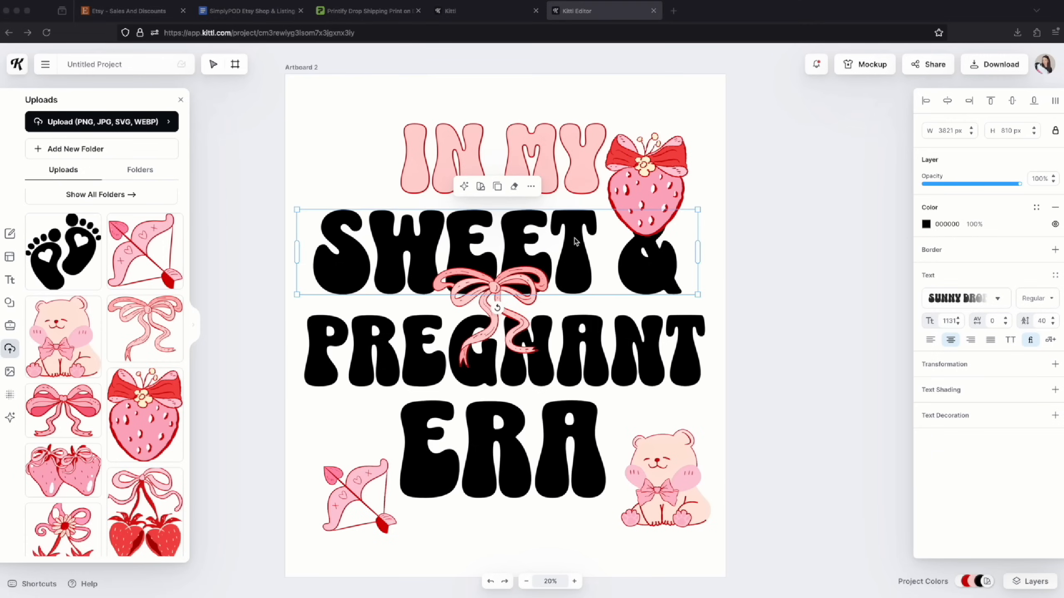
left_click(926, 225)
left_click(790, 379)
left_click(657, 200)
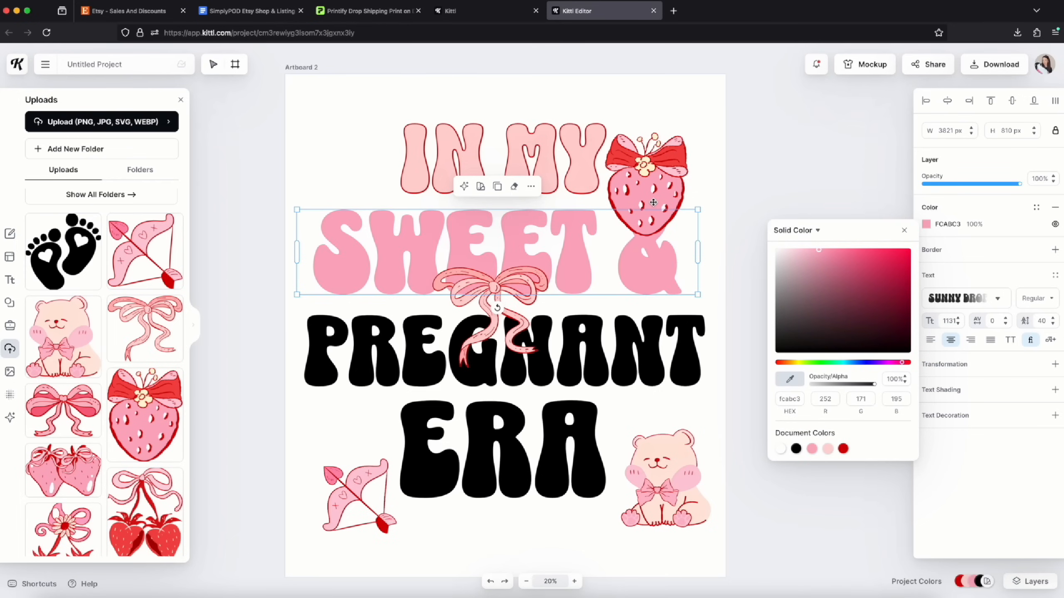
Try the arrow's pink FD8BAF on the "PREGNANT" text, and replace it with a red sampled from the bear artwork
left_click(614, 341)
left_click(926, 224)
left_click(796, 383)
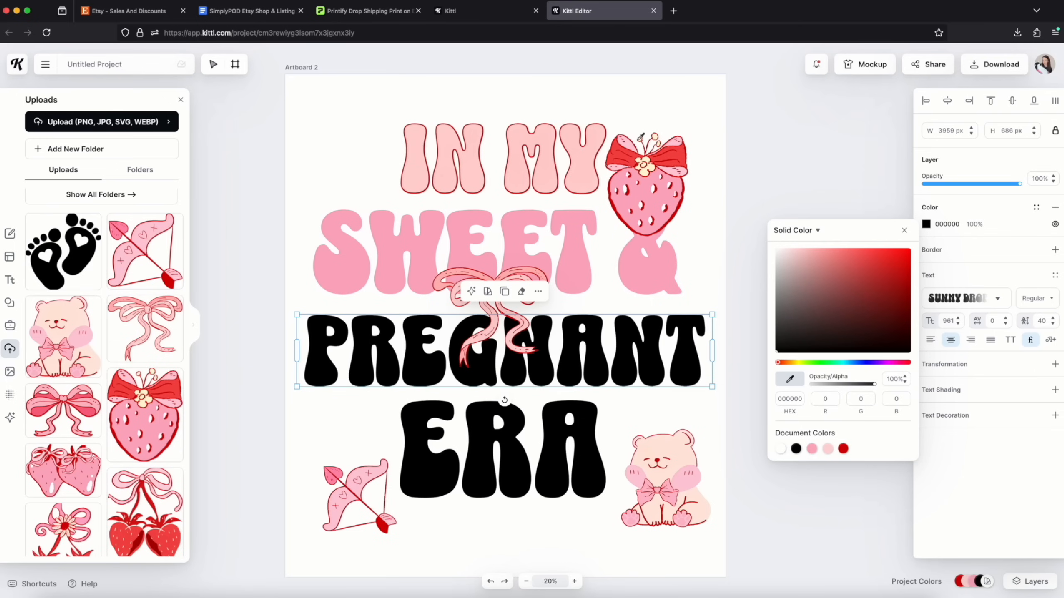
left_click(335, 473)
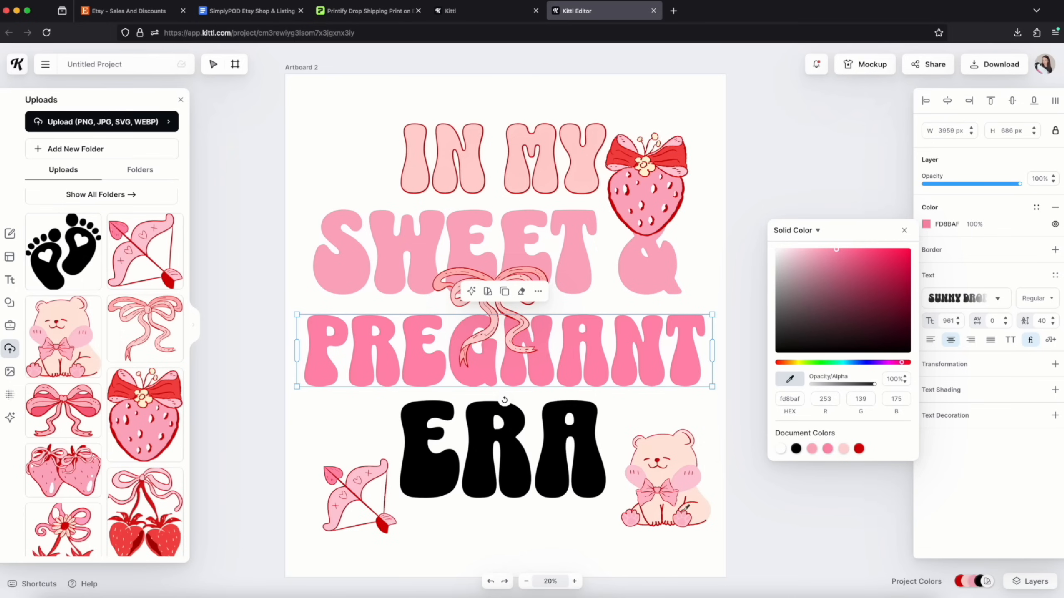
left_click(662, 519)
Fill the "ERA" text with the pink sampled from the heart on the bow and arrow, and deselect the text
left_click(576, 465)
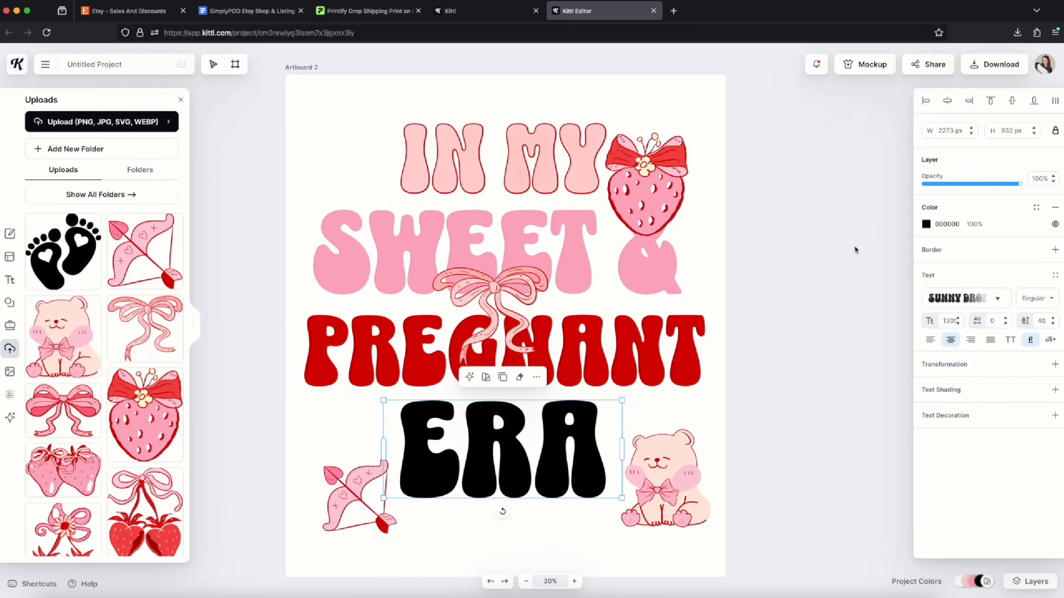
left_click(927, 226)
left_click(789, 380)
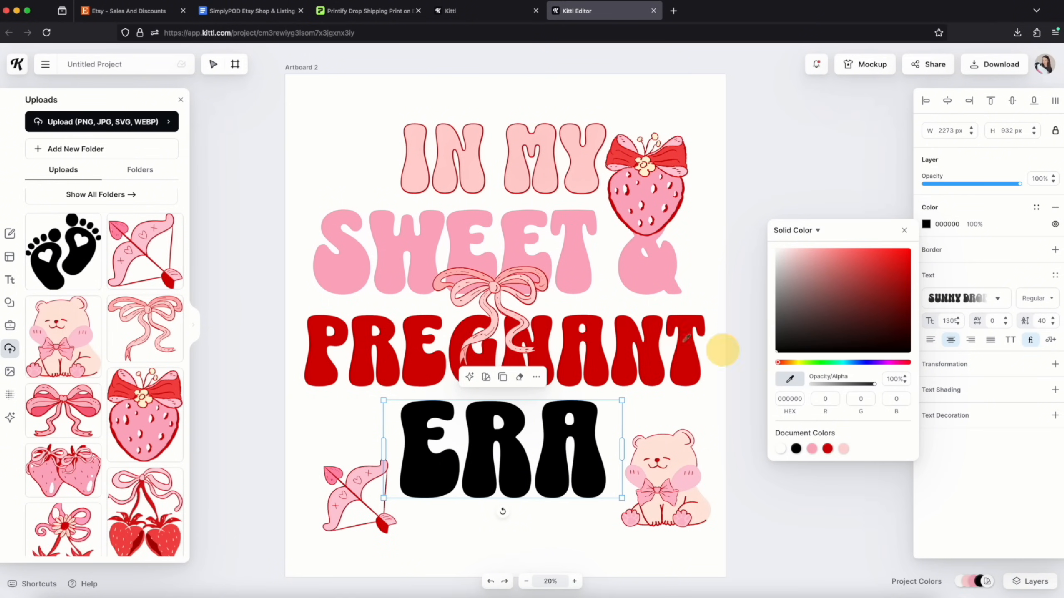
left_click(339, 472)
left_click(710, 418)
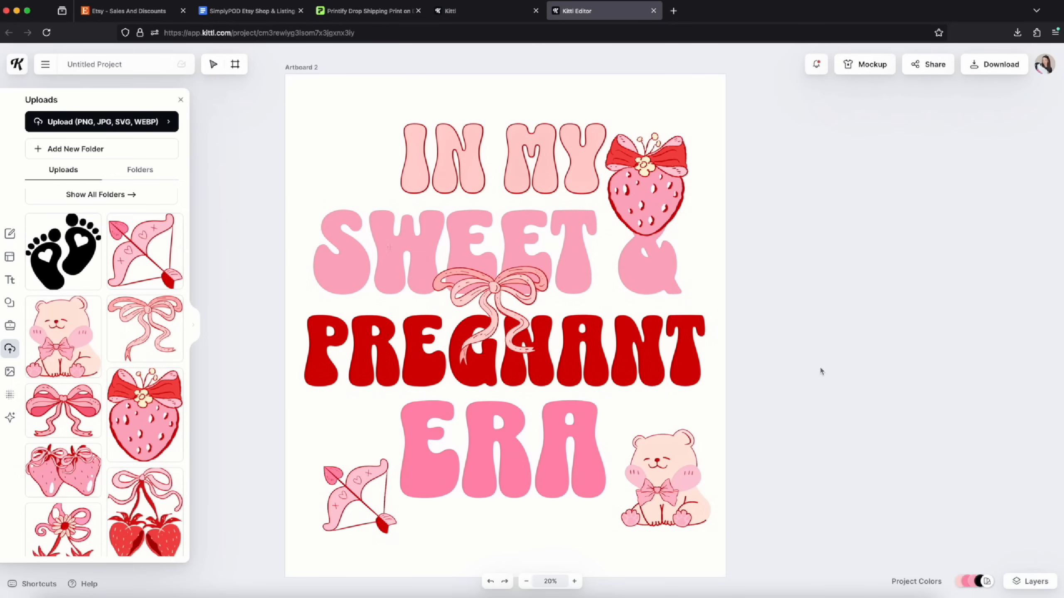
Add a border of weight 22.50 to the "SWEET &" text in a sampled red, F24747
left_click(577, 257)
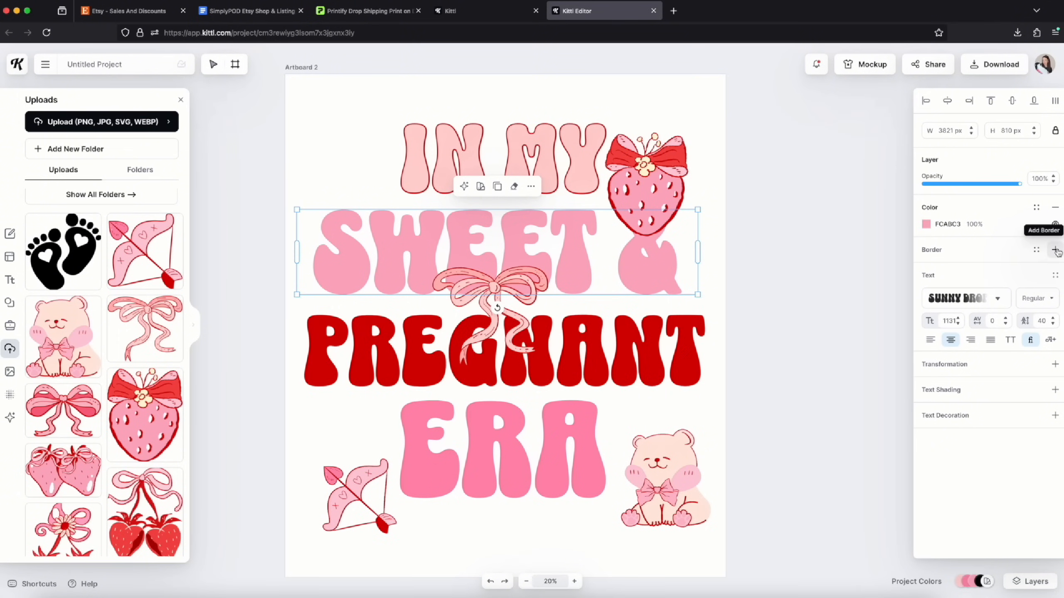
left_click(1055, 250)
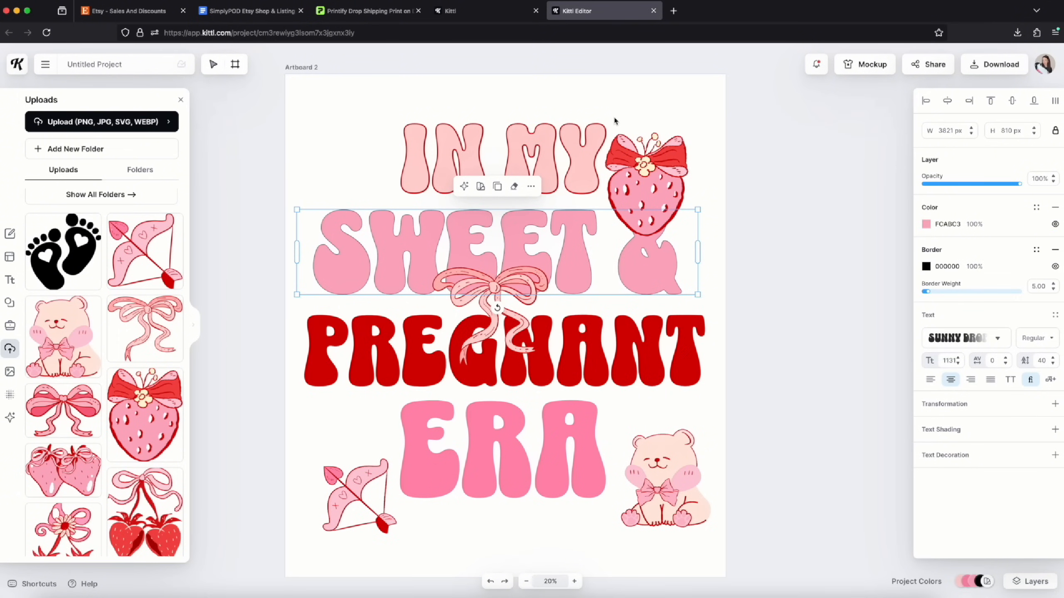
left_click_drag(927, 292, 946, 292)
left_click(926, 266)
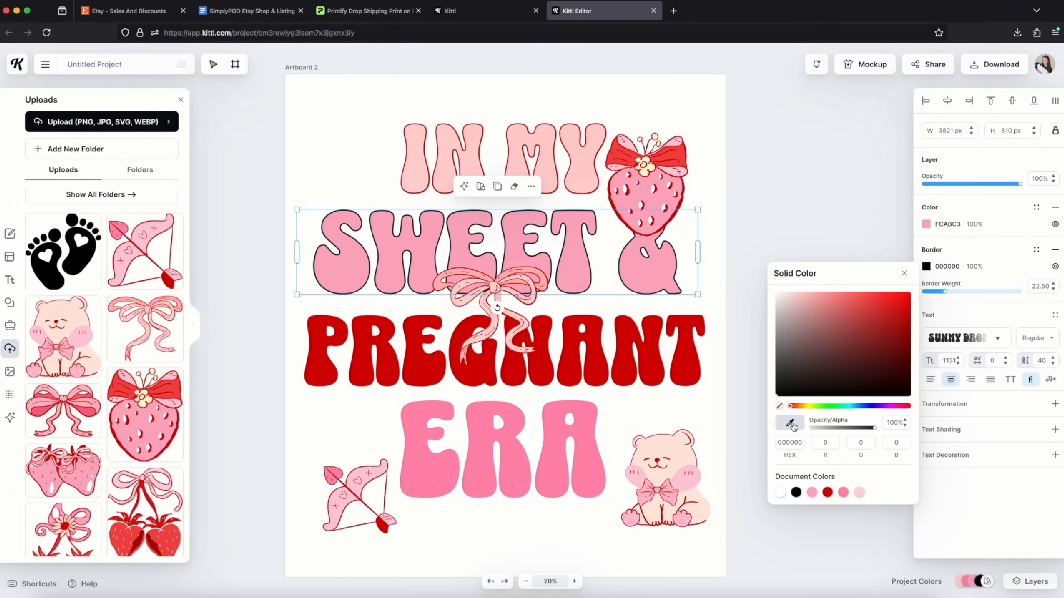
left_click(791, 425)
Try a border of weight 22.60 on the "PREGNANT" text in FFB7B7 sampled from the bow and in FFE8DF, and clear the border colour
left_click(640, 328)
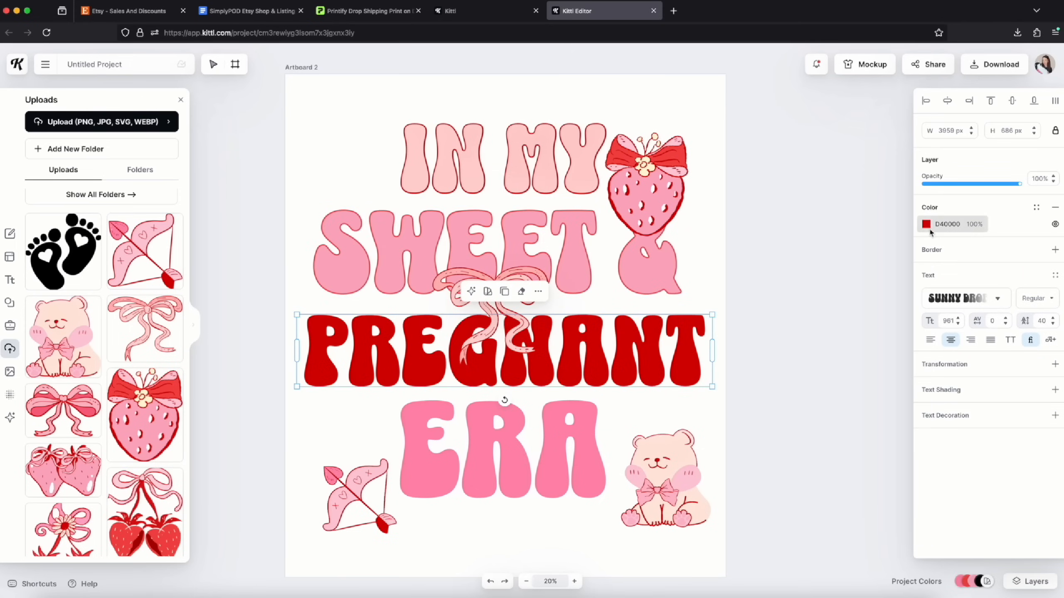
left_click(926, 225)
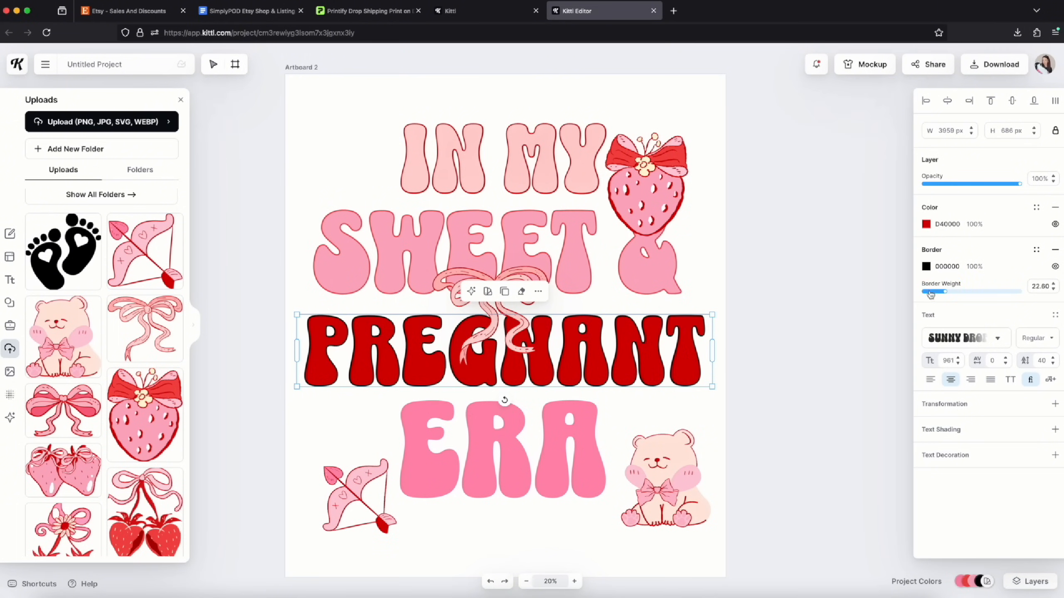
left_click(926, 266)
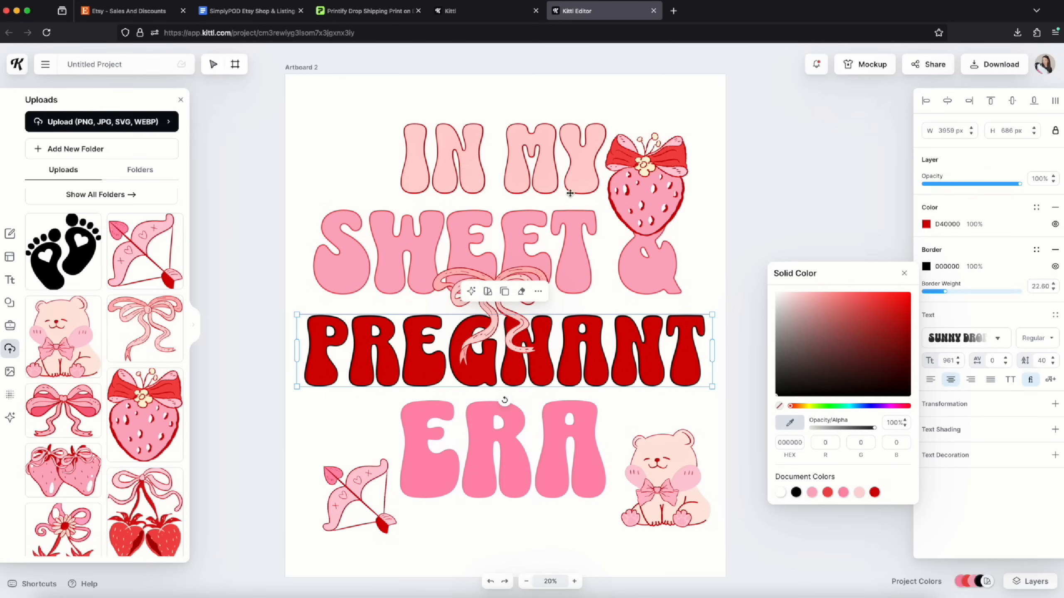
left_click(793, 424)
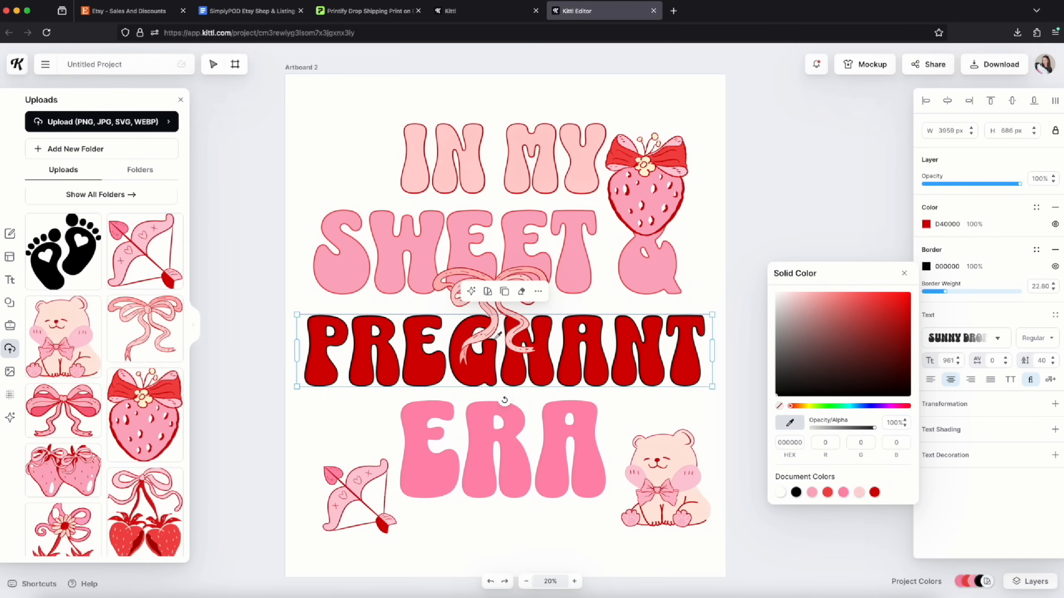
left_click(440, 282)
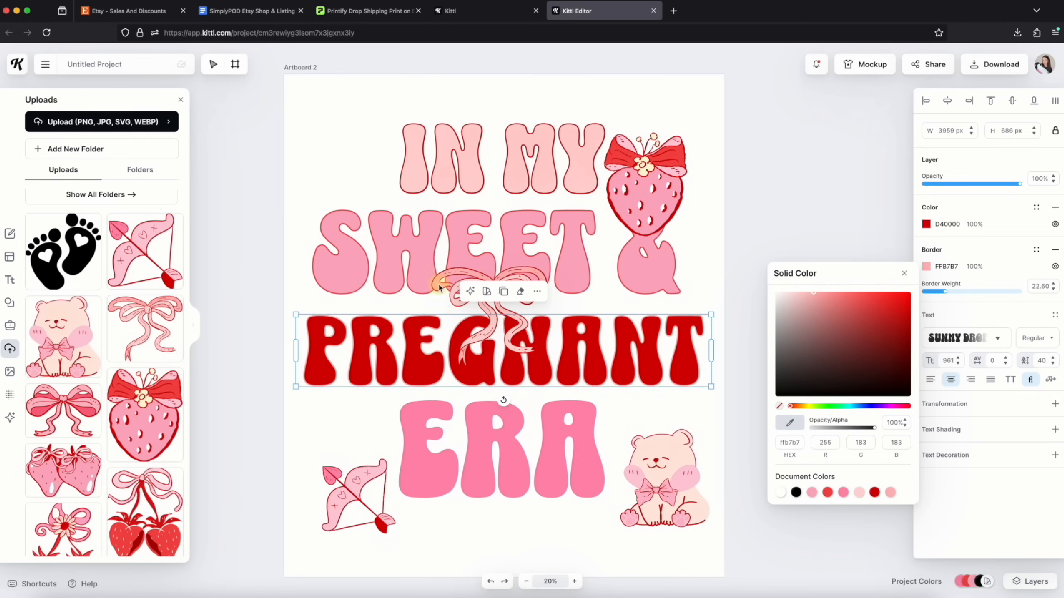
left_click(794, 406)
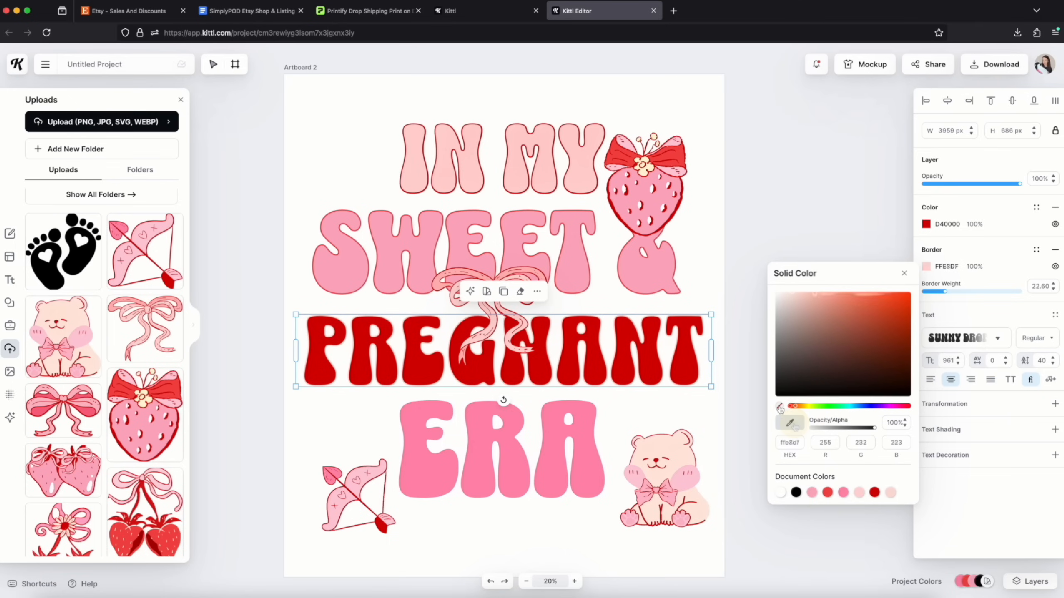
left_click(780, 406)
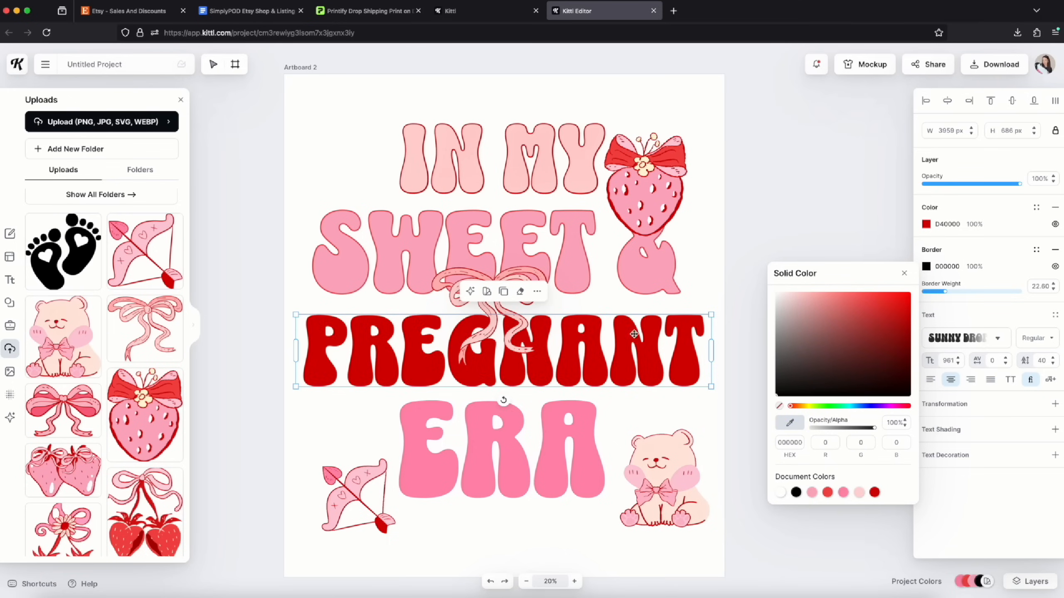
Add a border of weight 22.50 to the "ERA" text in the dark red document colour, and deselect the text
left_click(588, 435)
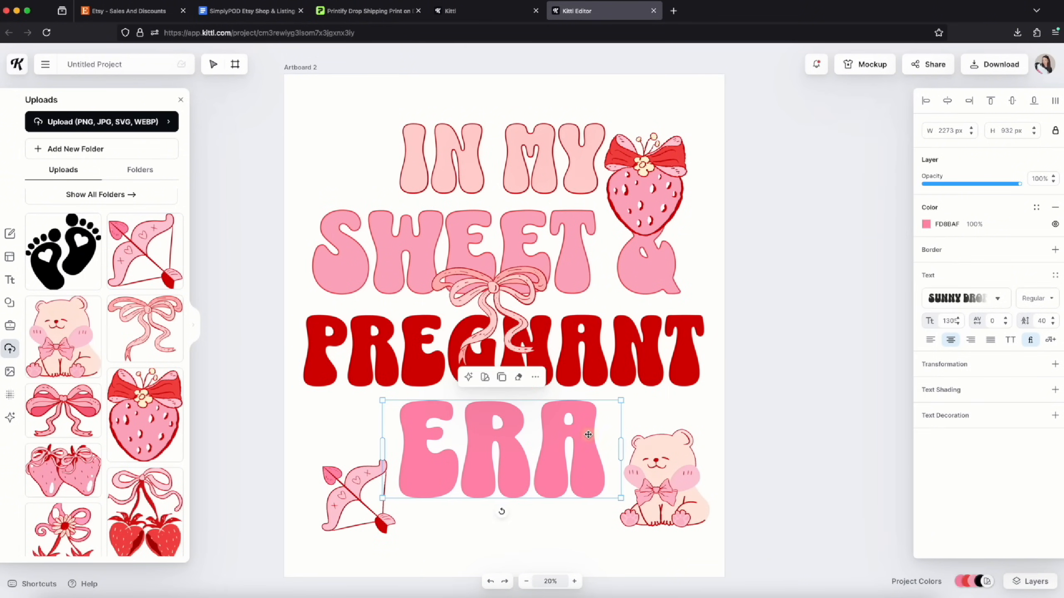
left_click(1055, 250)
left_click_drag(926, 291, 945, 292)
left_click(927, 267)
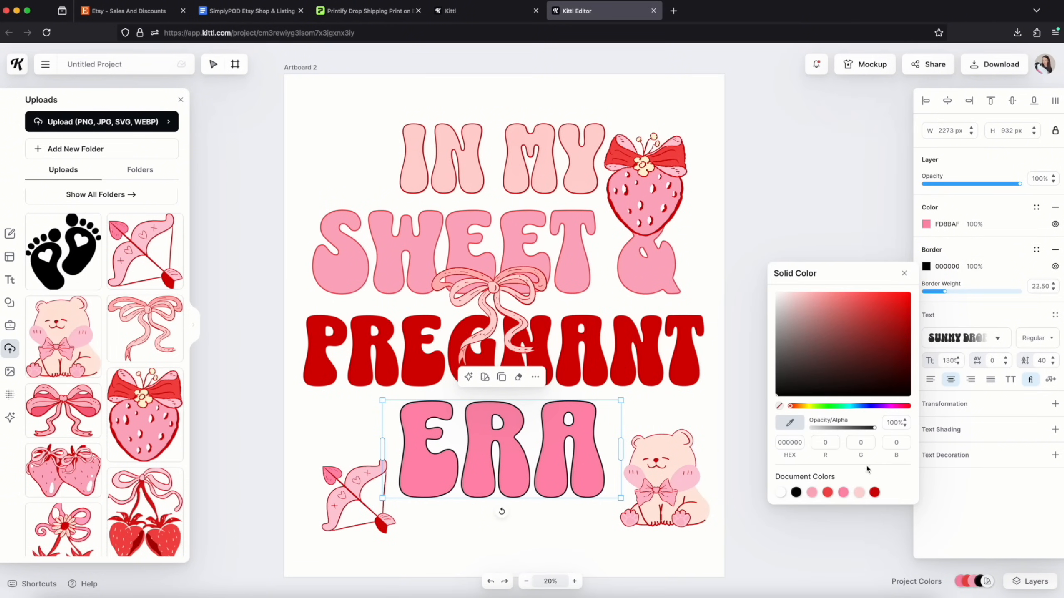
left_click(874, 493)
left_click(874, 492)
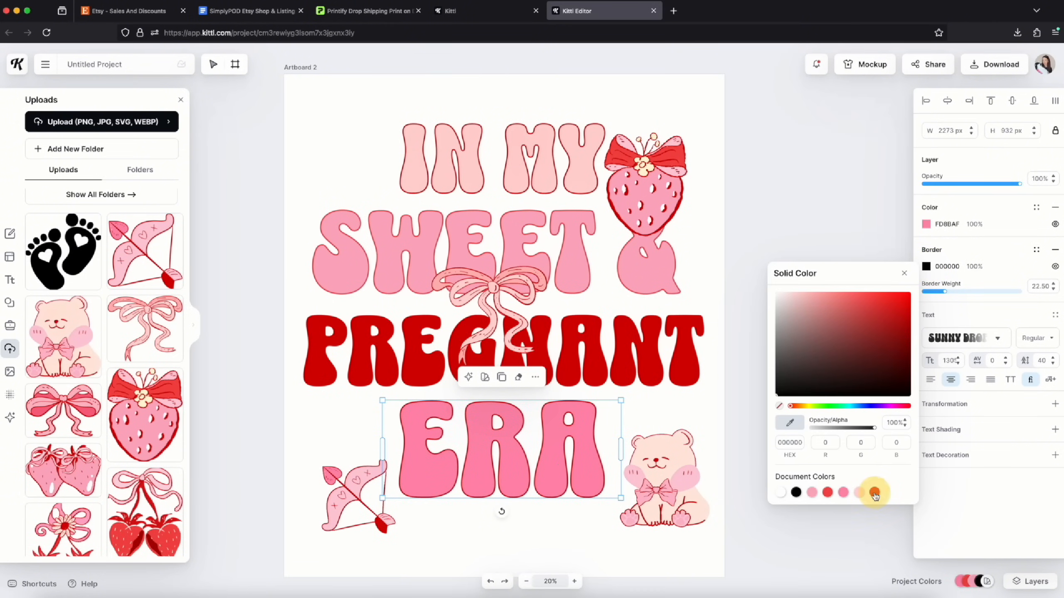
left_click(711, 282)
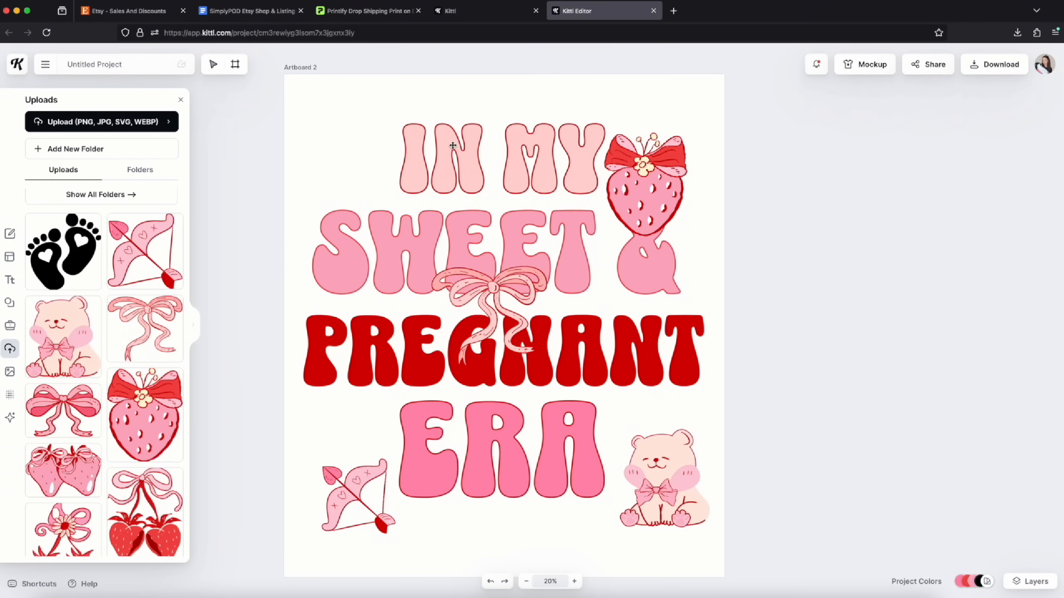
Move the "IN MY" text left and slightly up, away from the strawberry
left_click_drag(448, 146, 422, 149)
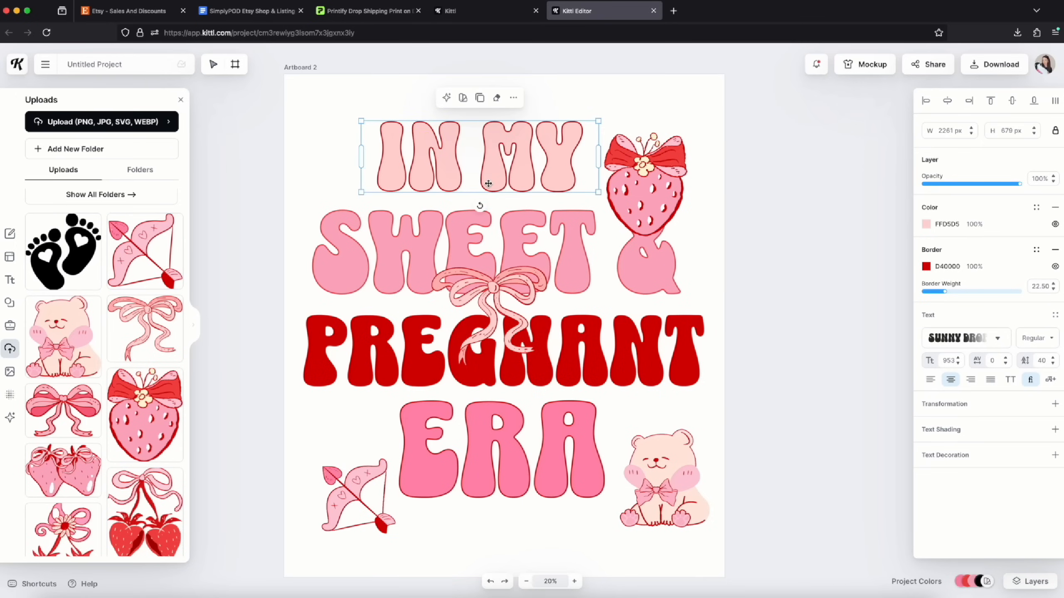
left_click_drag(465, 176, 446, 166)
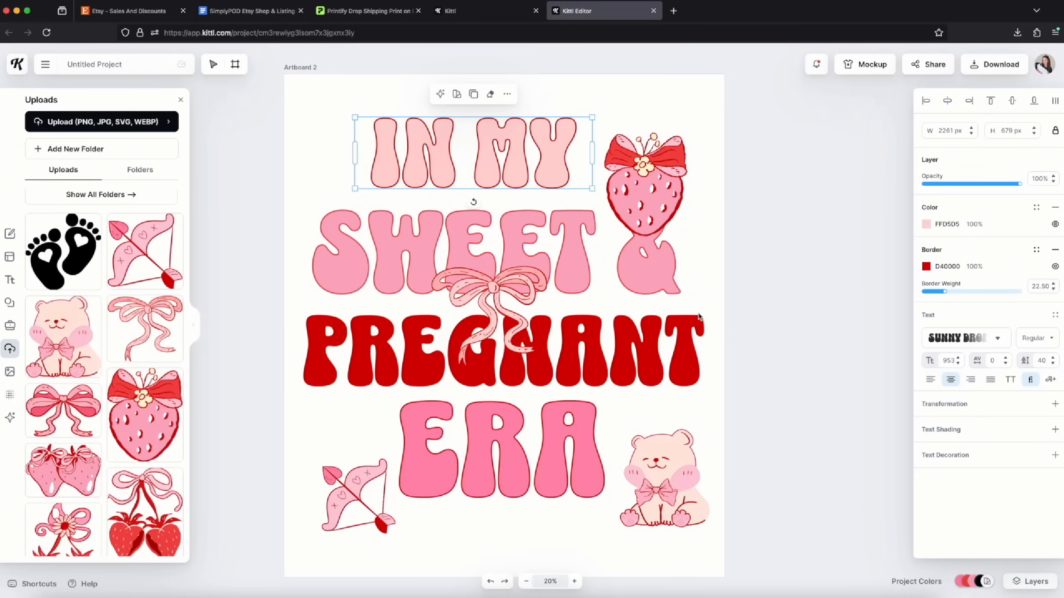
Try the Angle, Distort, Wave, Arch and Flag transformations on the "IN MY" text
left_click(1055, 404)
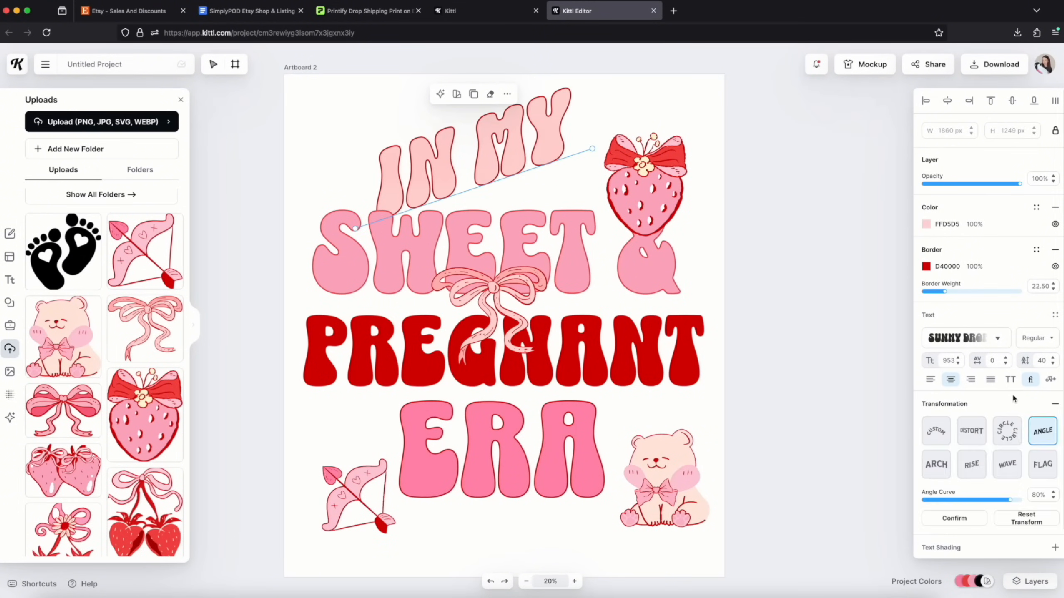
left_click(979, 436)
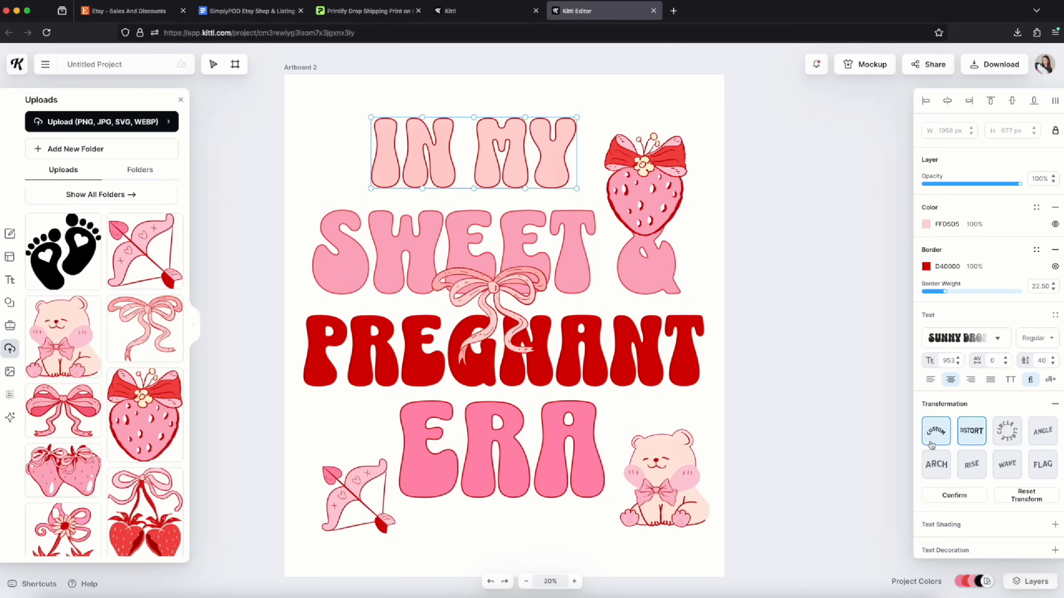
left_click(1005, 469)
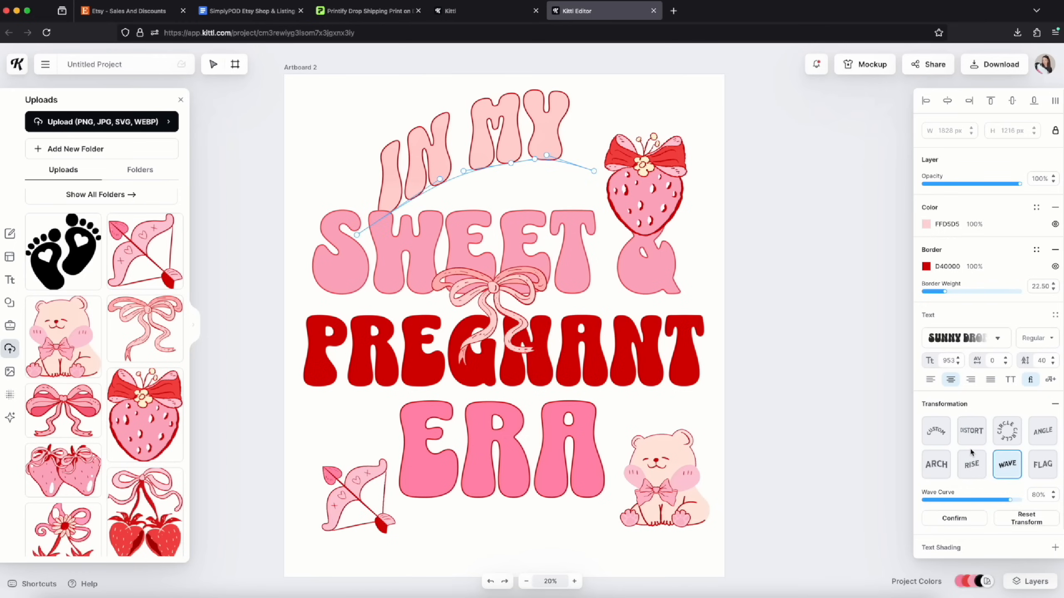
left_click(943, 469)
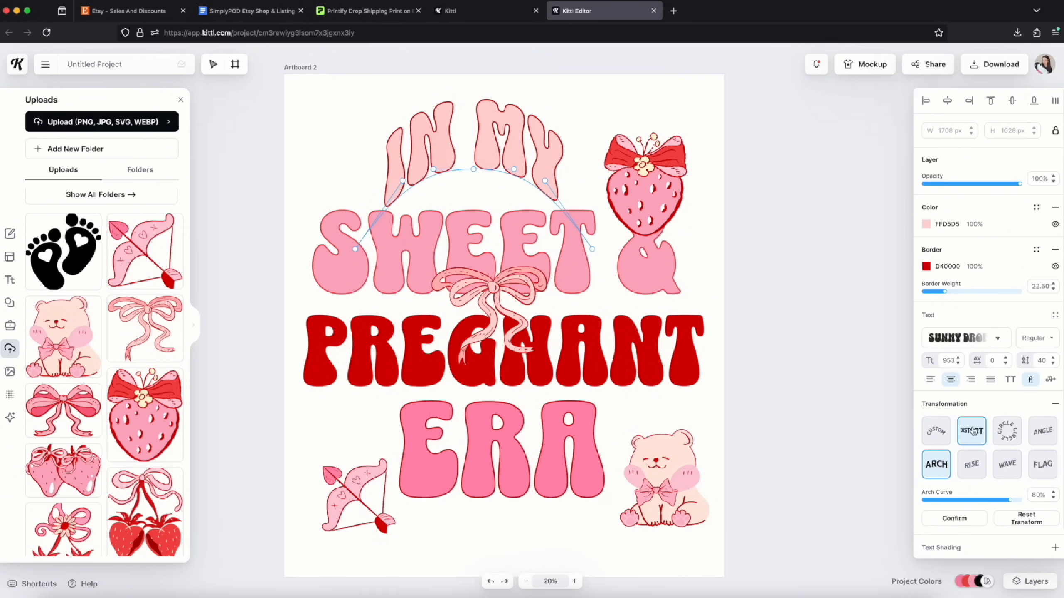
left_click(1038, 467)
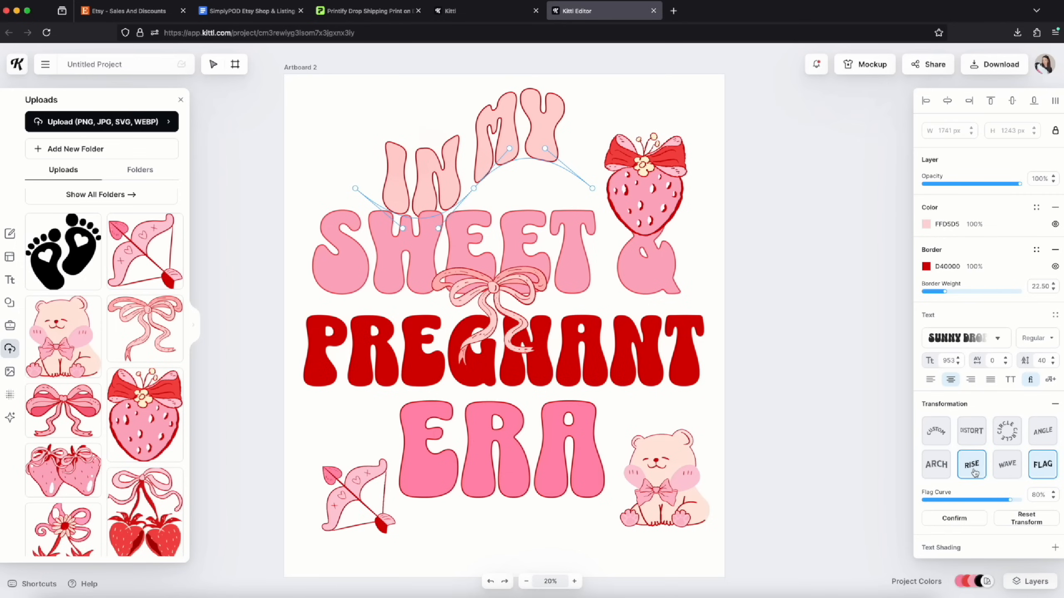
Distort the "IN MY" text into a gentle wave with lowered bottom corners and a wider left side, and nudge it down
left_click(972, 431)
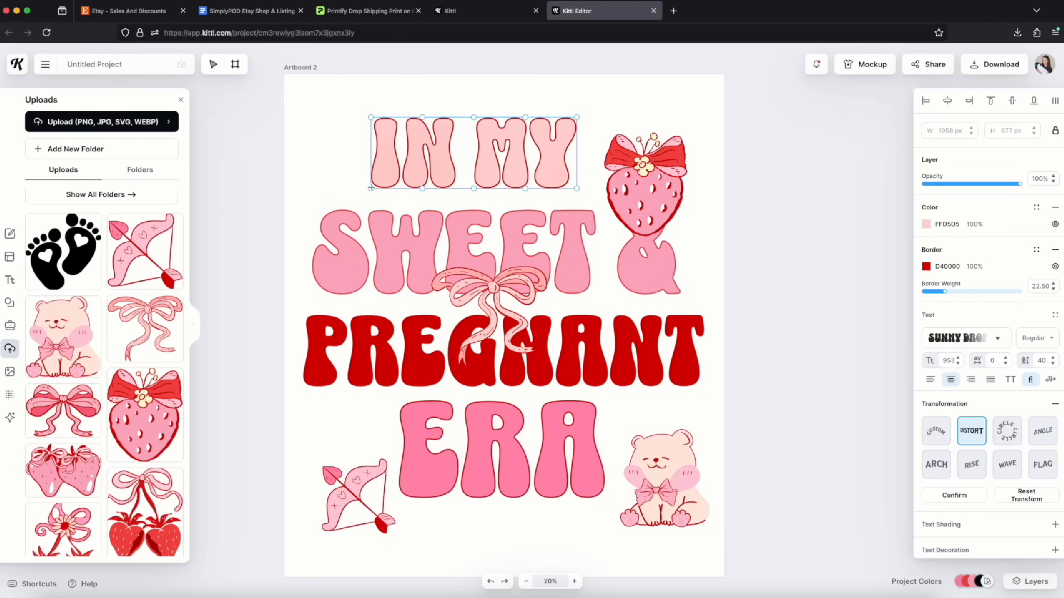
left_click_drag(369, 194, 368, 206)
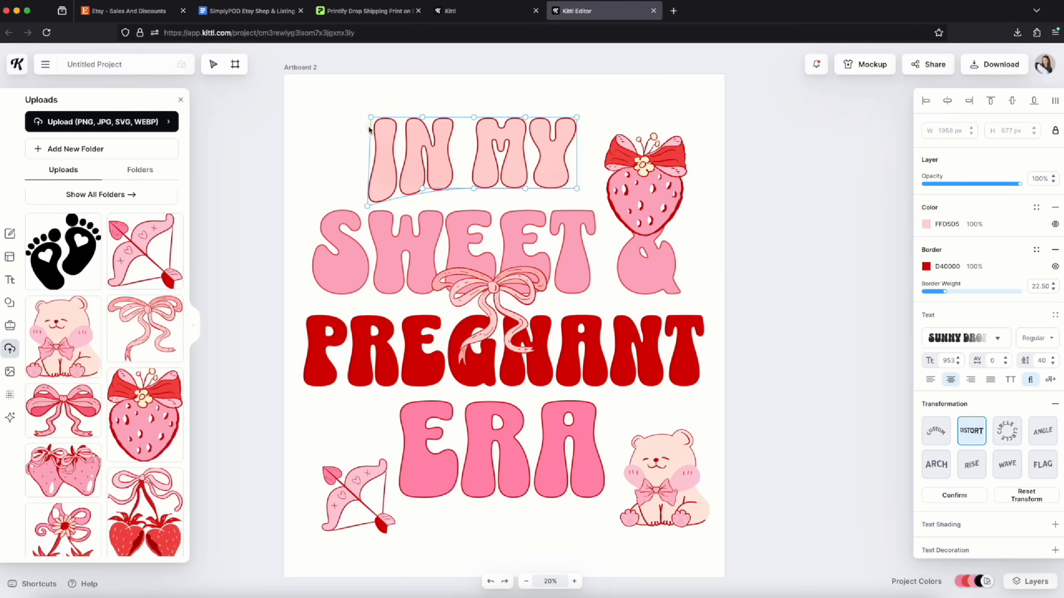
left_click_drag(369, 117, 358, 117)
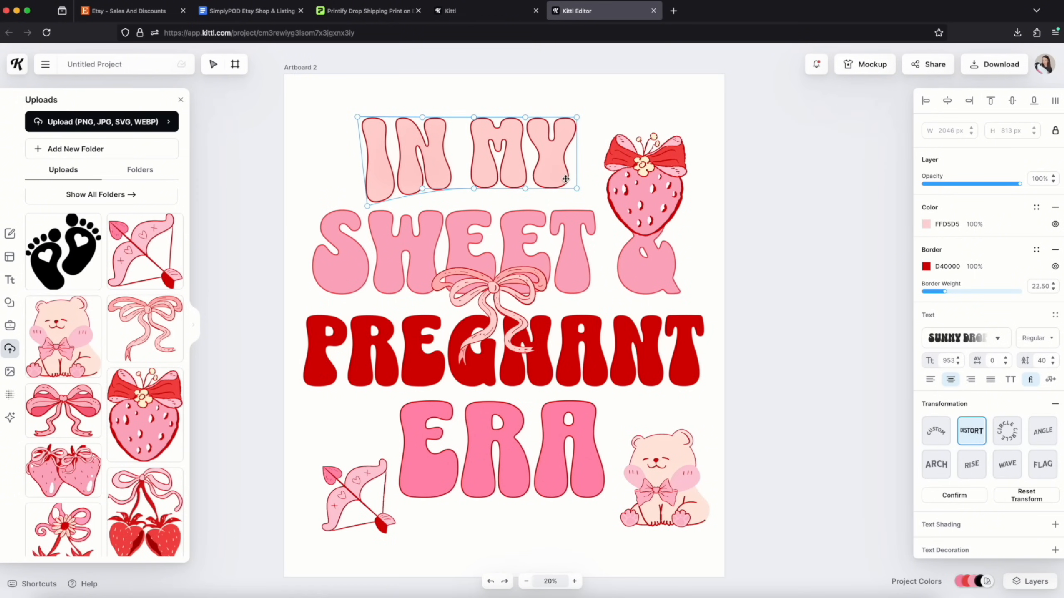
left_click_drag(577, 190, 578, 200)
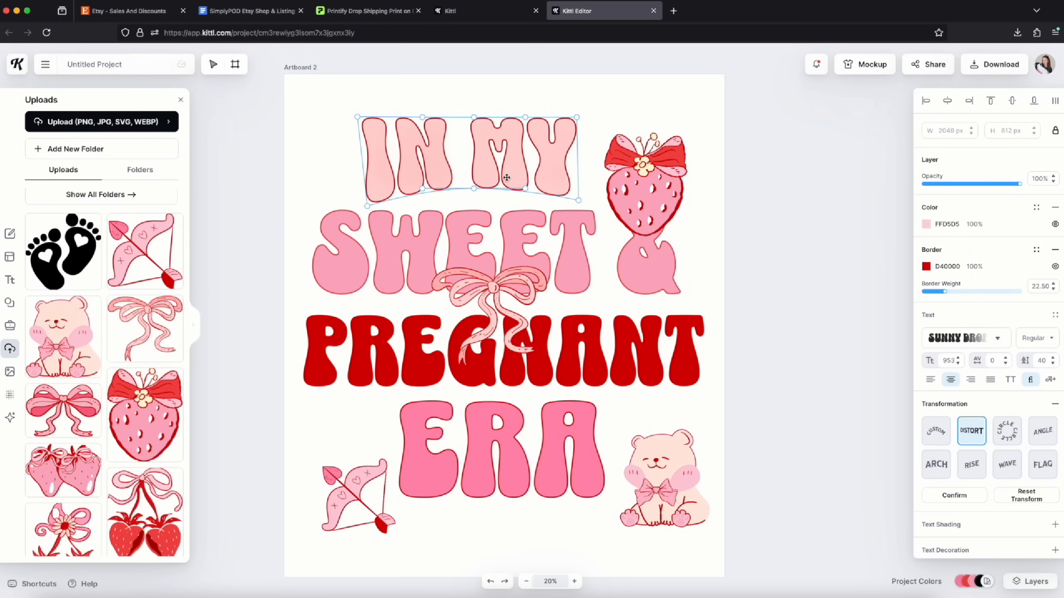
left_click_drag(422, 188, 442, 206)
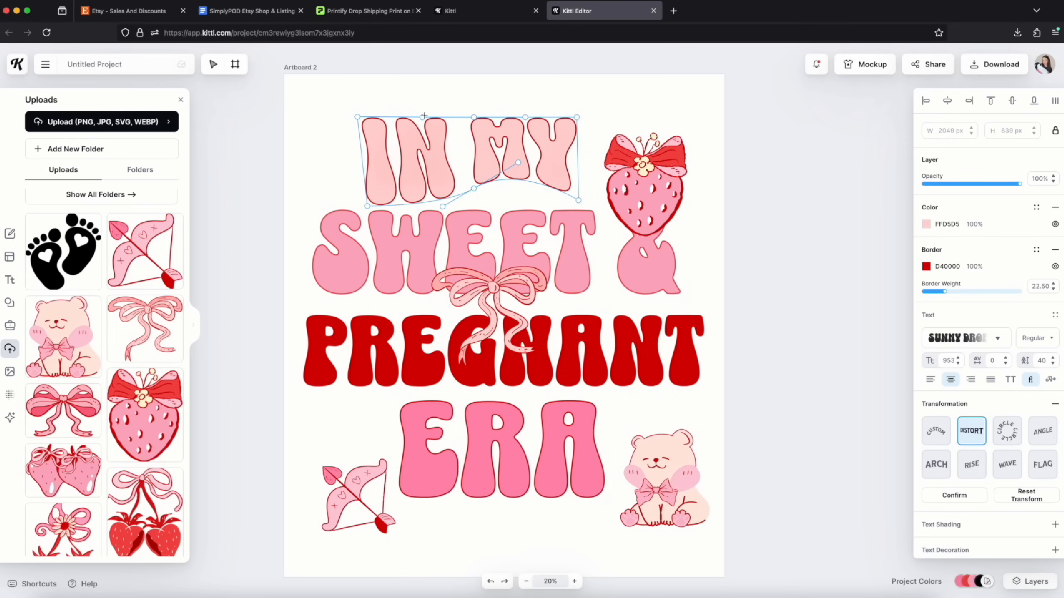
left_click_drag(421, 116, 425, 131)
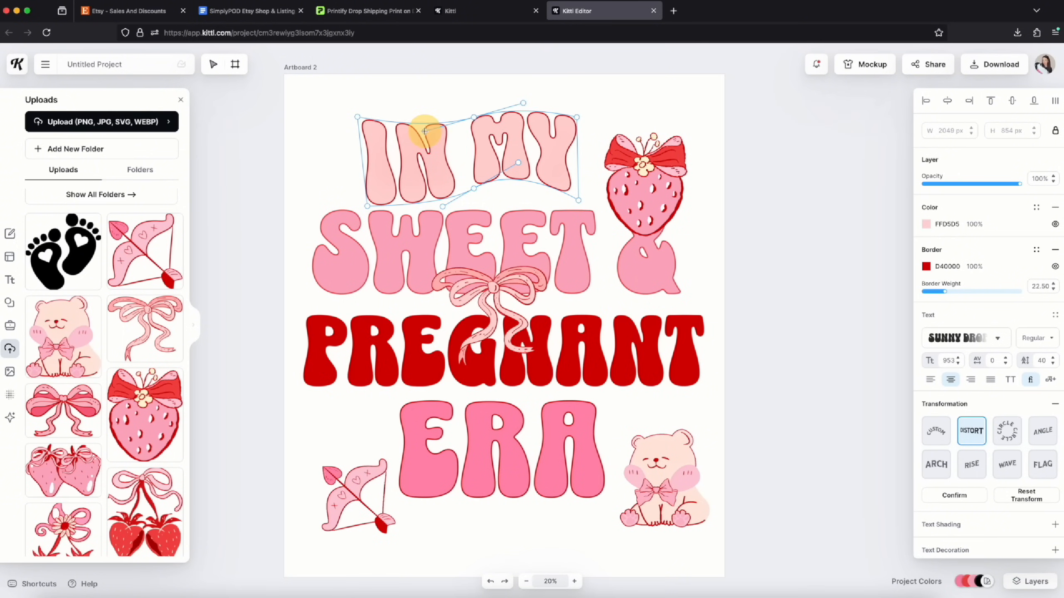
left_click_drag(368, 207, 357, 205)
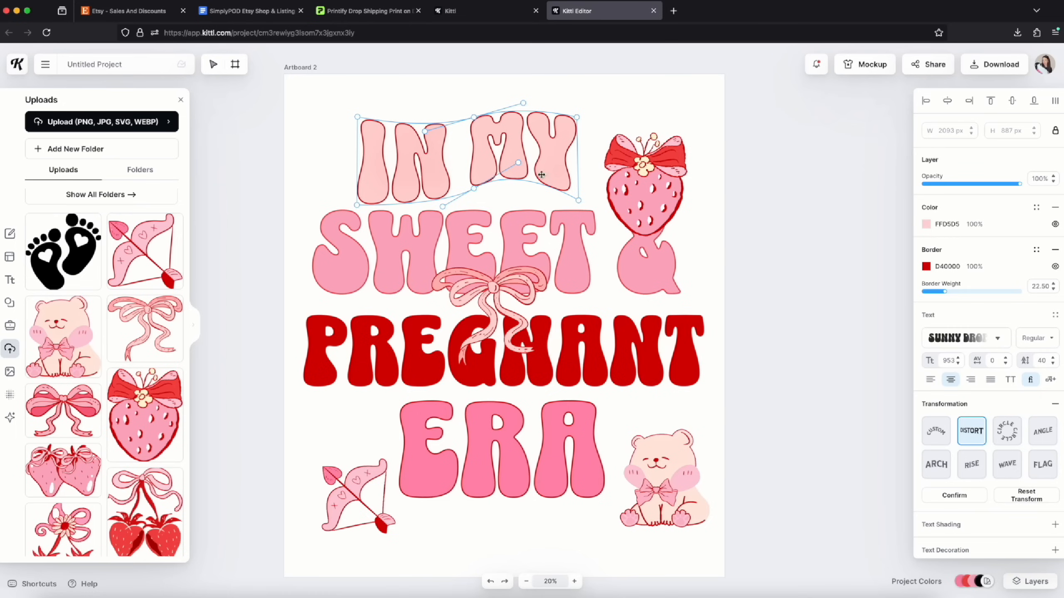
left_click(494, 152)
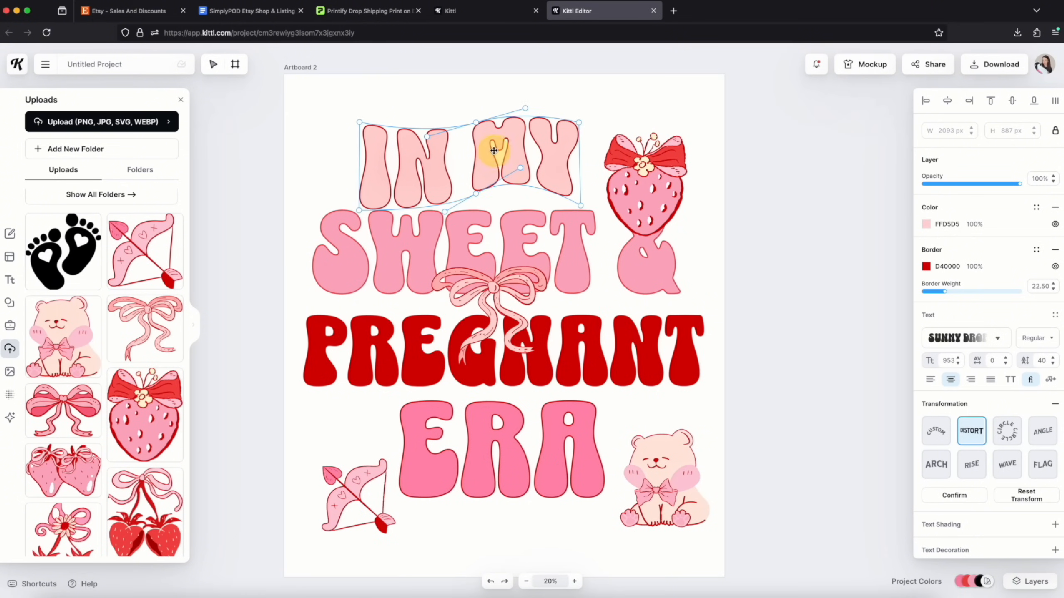
Apply the Distort transformation to the "SWEET &" text and bend its upper edge into a wave with a lowered right corner
left_click(464, 231)
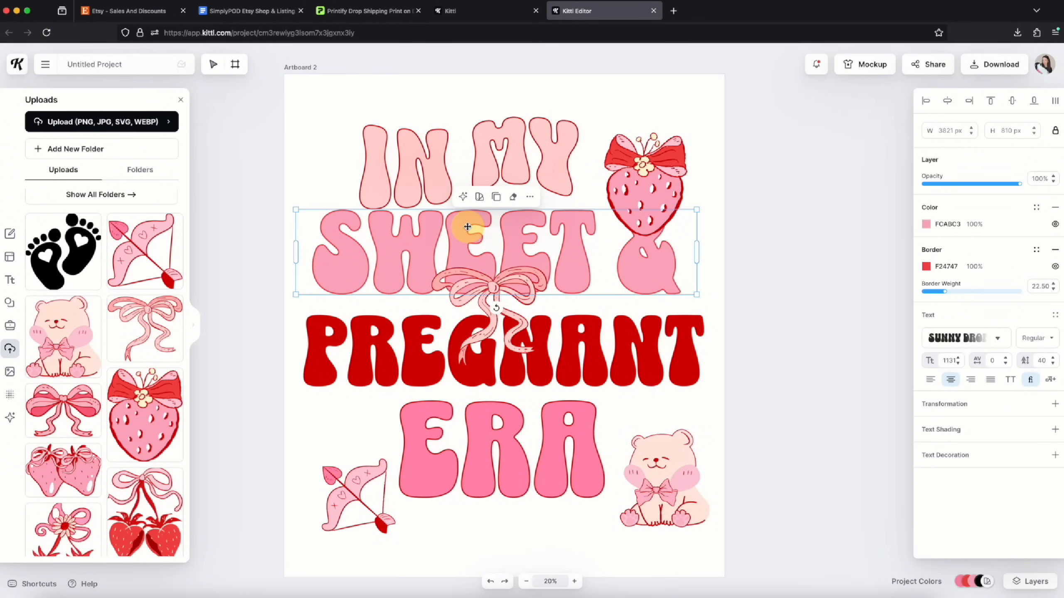
left_click(1056, 404)
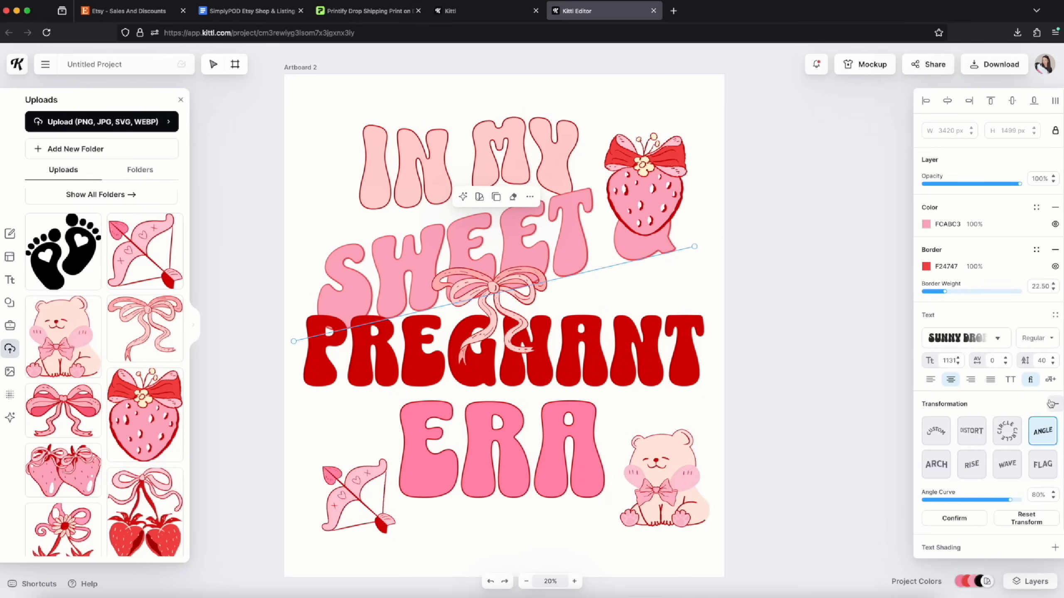
left_click(962, 425)
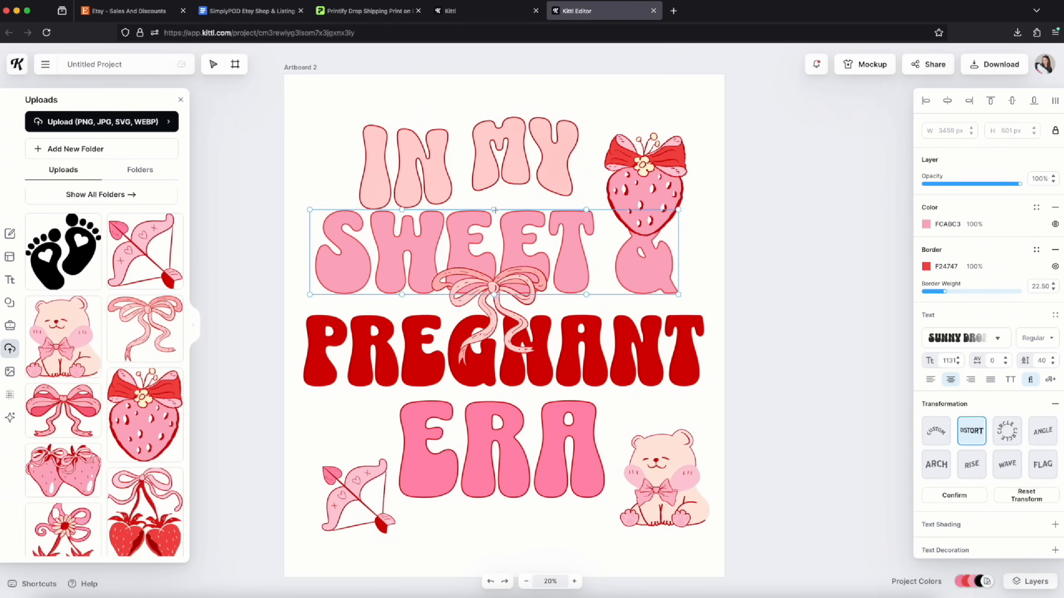
left_click_drag(494, 210, 495, 202)
left_click_drag(403, 201, 414, 217)
left_click_drag(678, 209, 670, 233)
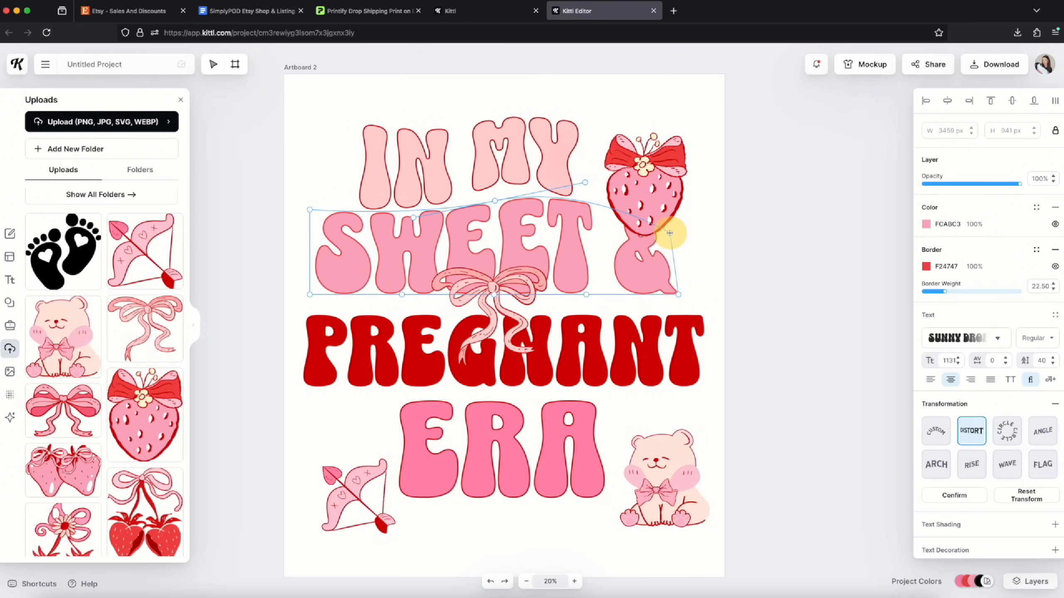
Lower both bottom corners of "SWEET &", bend its lower edge into a matching wave, and move the strawberry up off the ampersand
left_click_drag(308, 295, 312, 320)
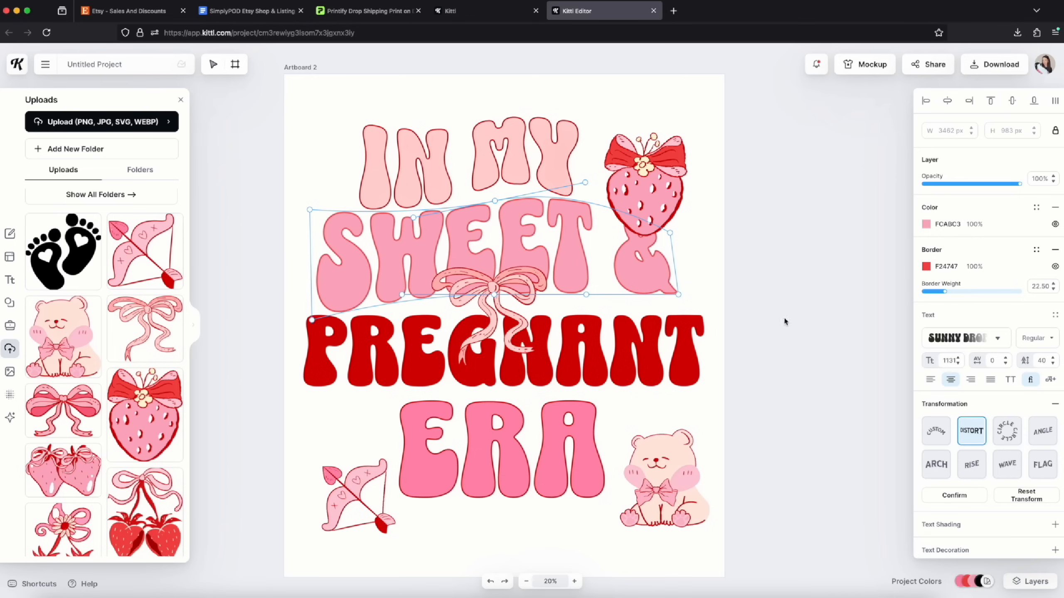
left_click_drag(678, 295, 680, 309)
left_click_drag(586, 295, 586, 267)
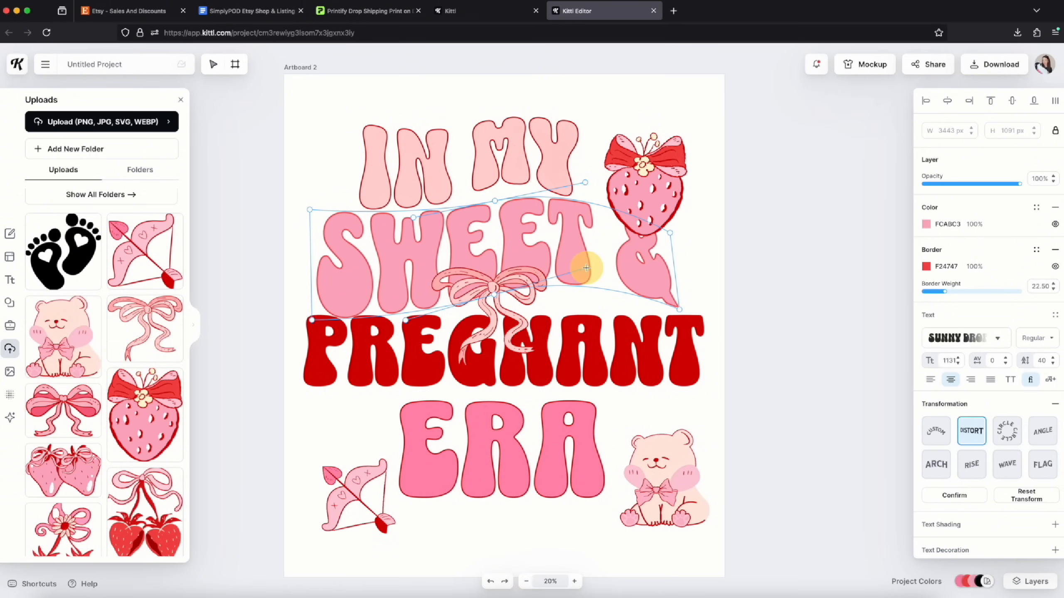
left_click_drag(671, 234, 670, 201)
Refine the "IN MY" distortion by pulling its bottom-right corner outward and up and slightly adjusting the upper and lower curves
left_click(565, 176)
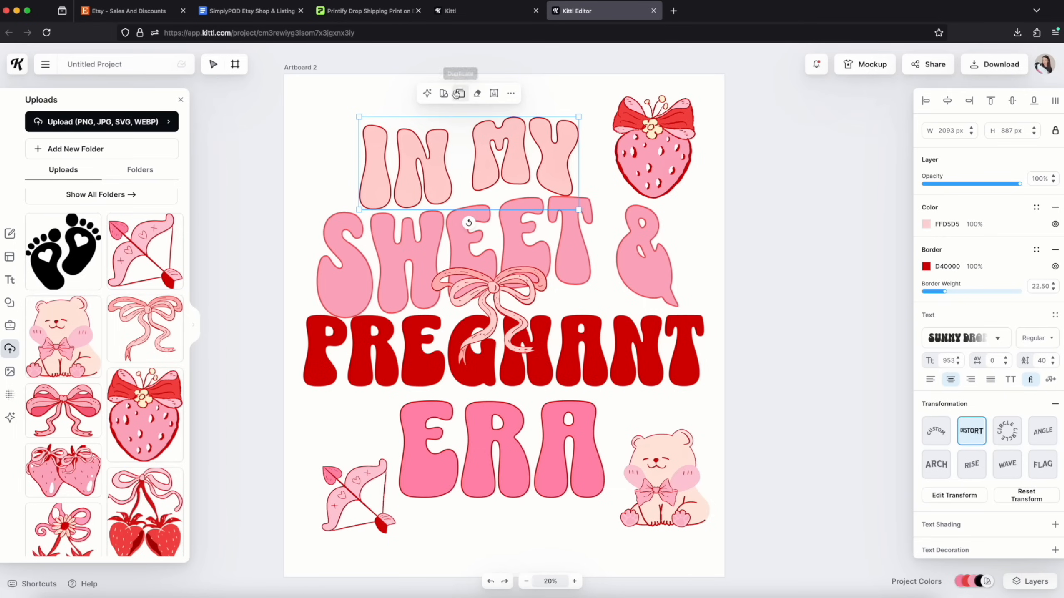
left_click(494, 94)
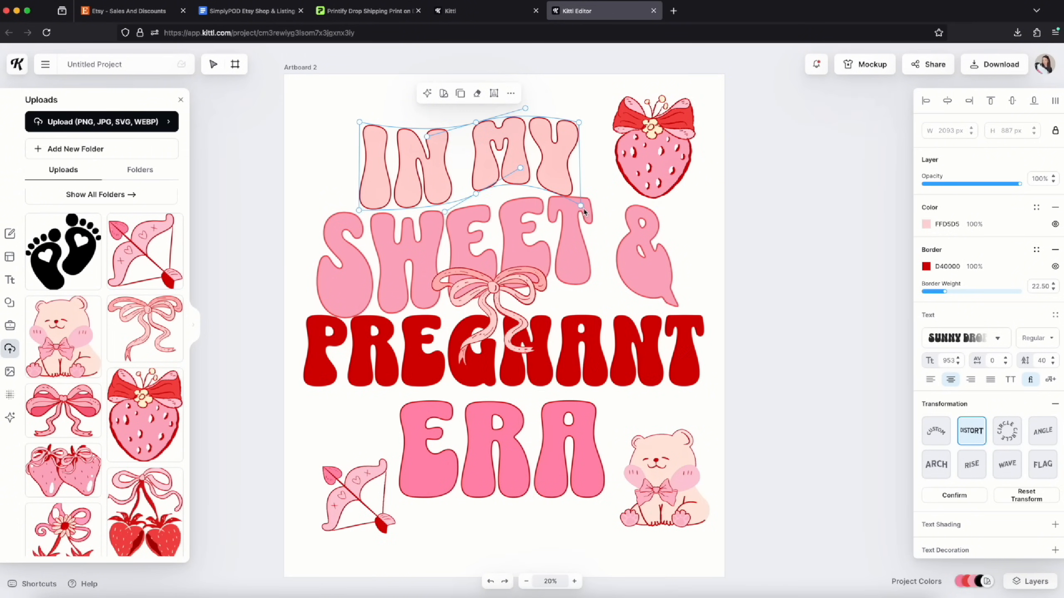
left_click_drag(581, 206, 592, 193)
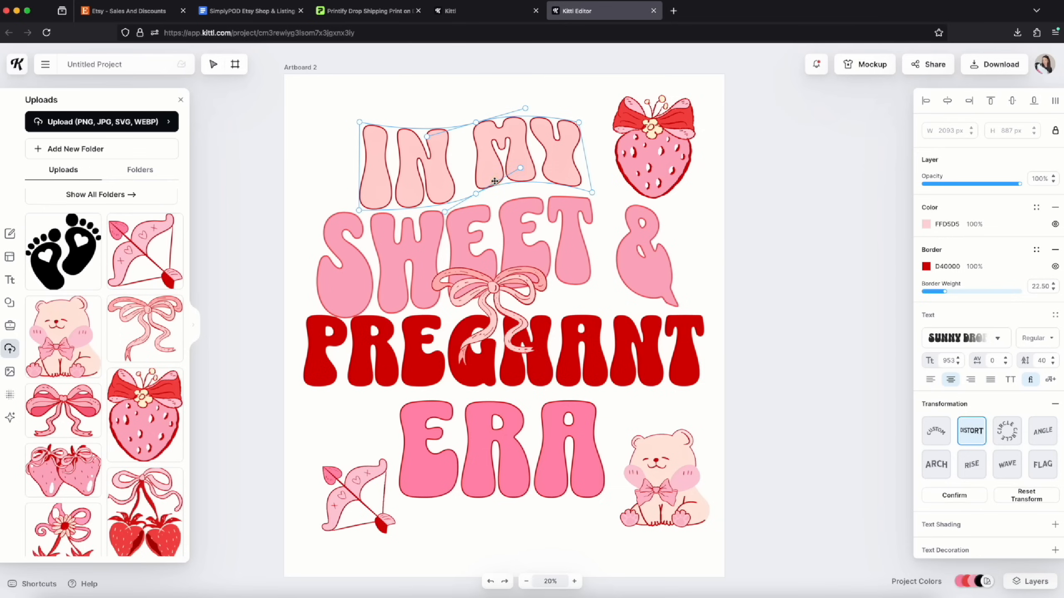
left_click_drag(522, 169, 520, 177)
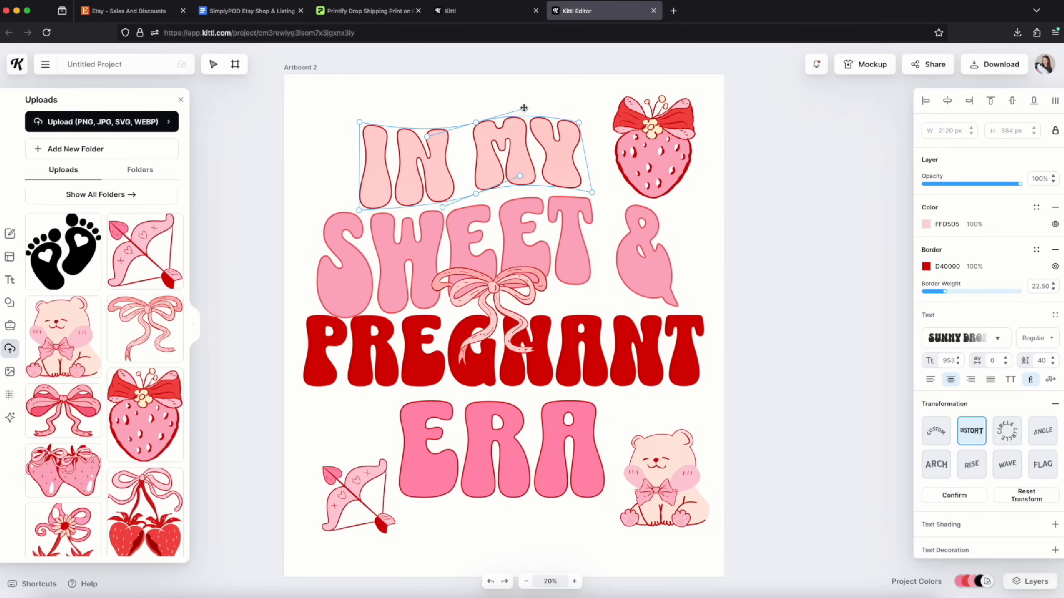
left_click_drag(476, 122, 476, 124)
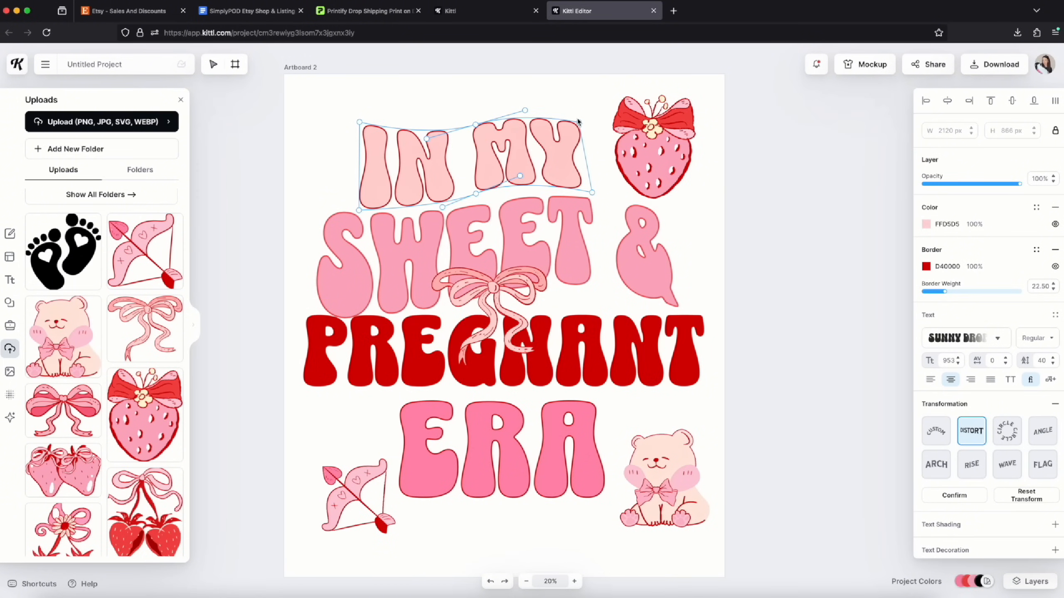
Distort the "PREGNANT" text into a wave that follows the line above, with lowered bottom corners and a slightly lowered top-right corner
left_click(486, 314)
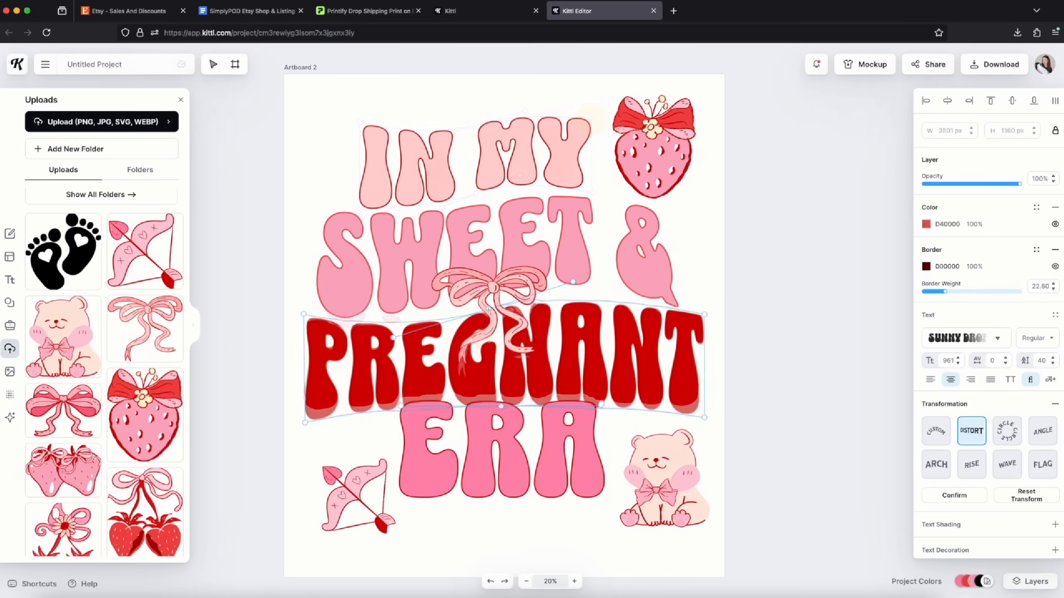
mouse_move(484, 310)
left_mouse_down()
mouse_move(447, 309)
mouse_move(529, 309)
mouse_move(440, 305)
mouse_move(501, 312)
mouse_move(486, 307)
left_mouse_up()
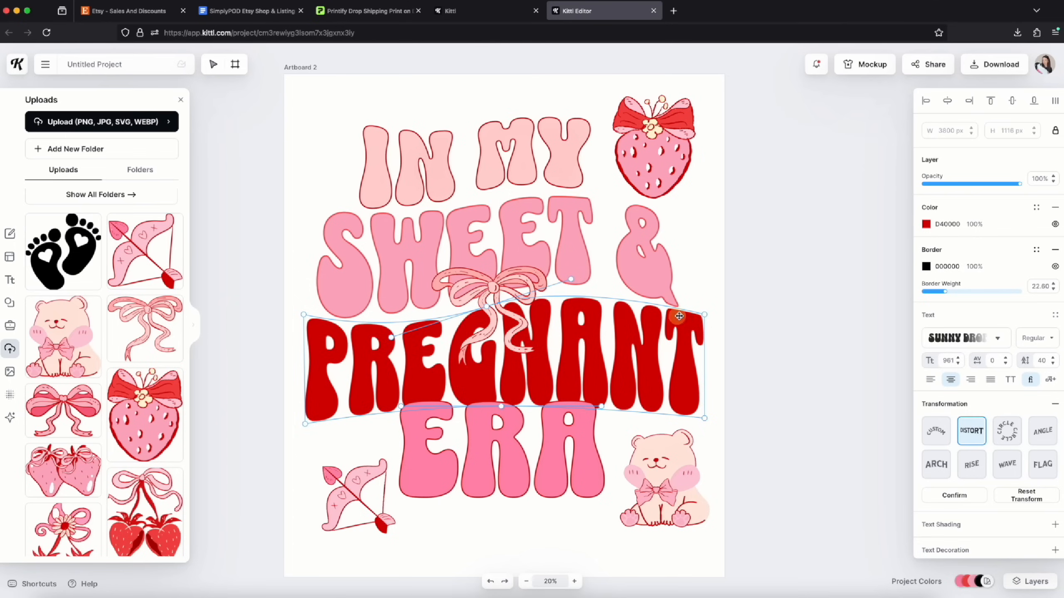
mouse_move(705, 314)
left_mouse_down()
mouse_move(704, 295)
mouse_move(701, 319)
left_mouse_up()
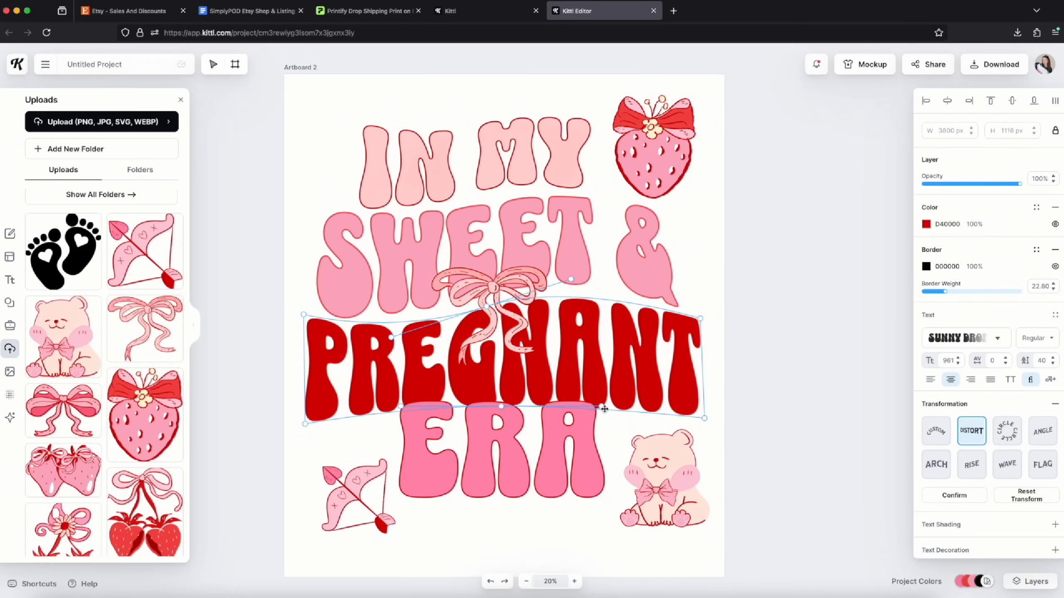
left_click_drag(602, 406, 591, 382)
left_click_drag(305, 424, 305, 433)
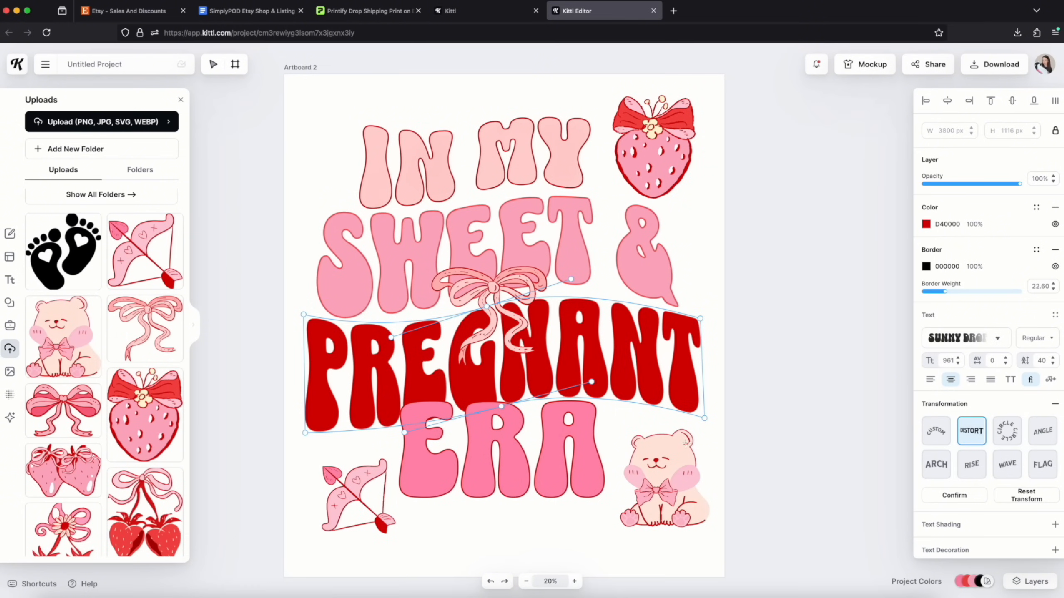
left_click_drag(706, 420, 705, 427)
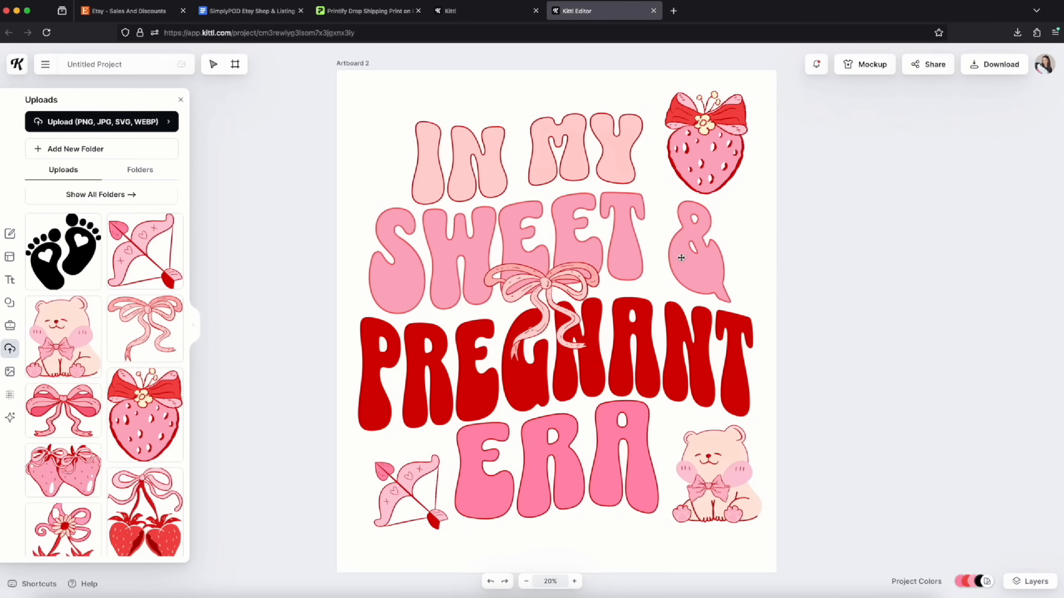
Nudge the "SWEET &" and "ERA" text lines slightly down to even out the line spacing
left_click(614, 227)
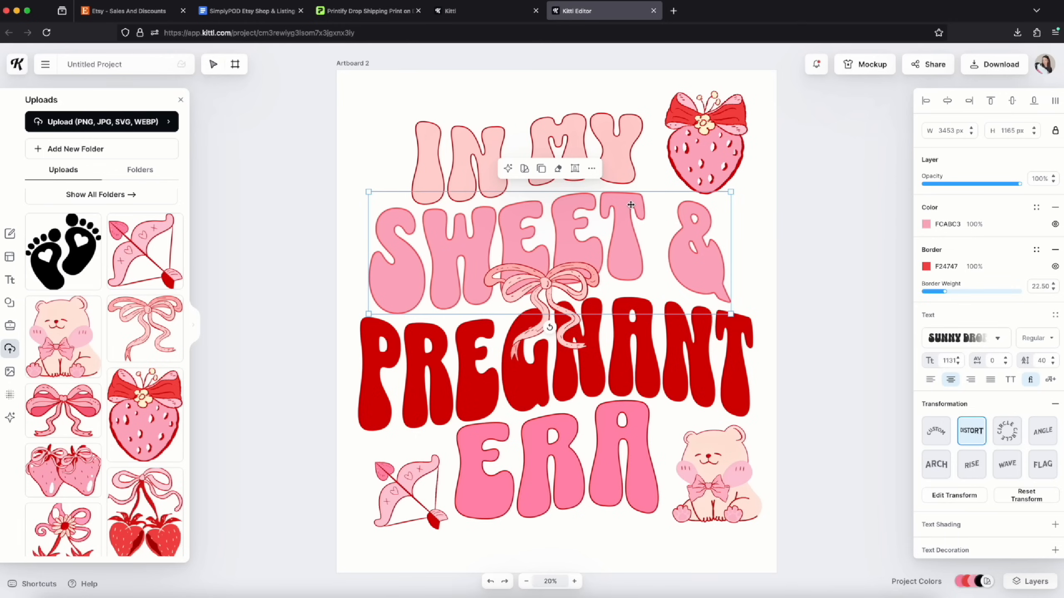
left_click_drag(628, 206, 629, 211)
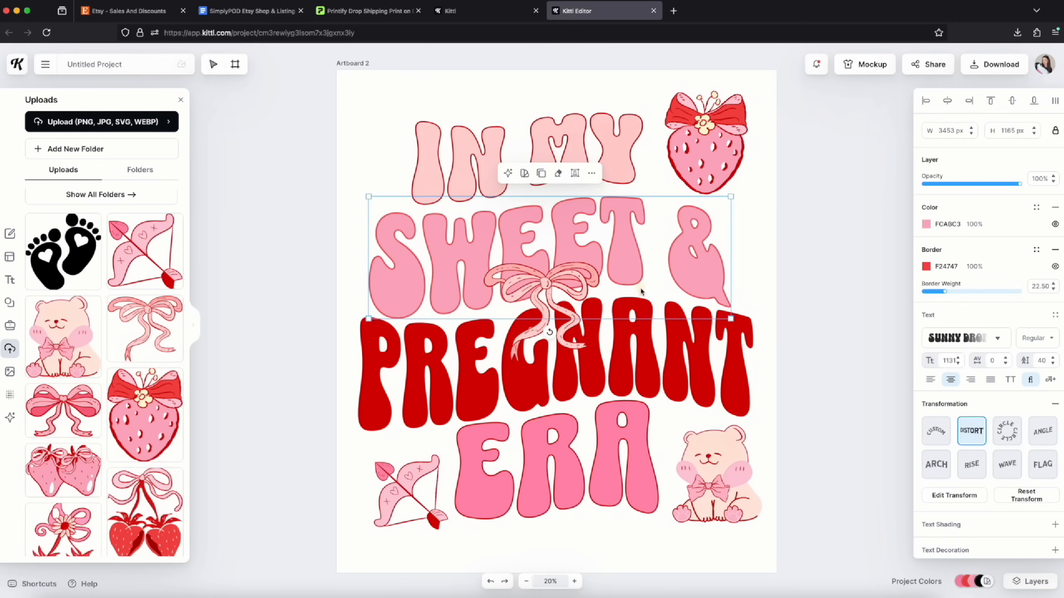
left_click_drag(637, 421, 639, 425)
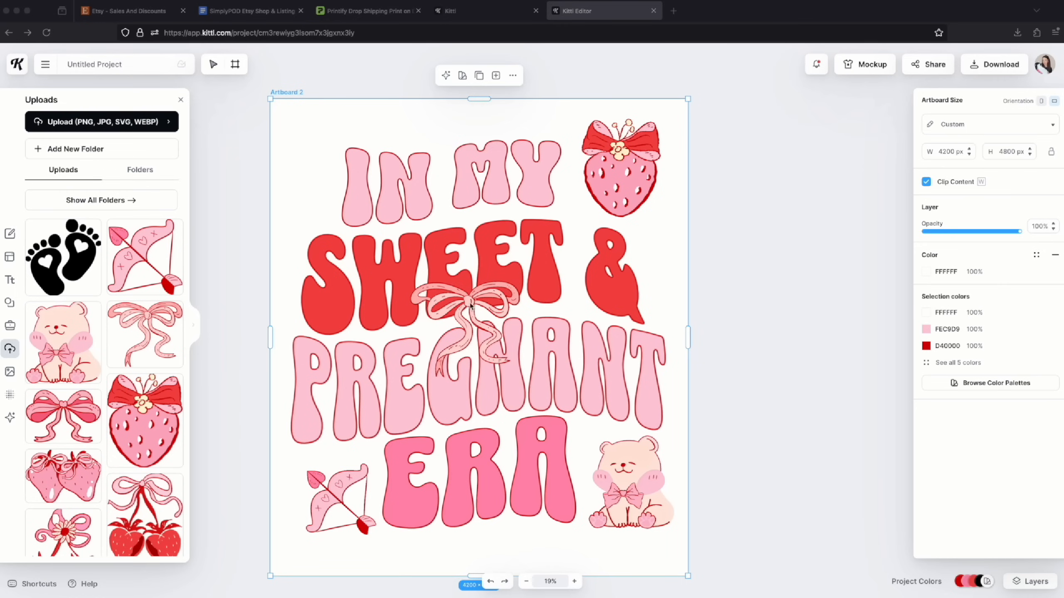
Resize the light pink bow to about 1113 × 983 px and move it from the middle of the text onto the ampersand
left_click(470, 301)
left_click(470, 306)
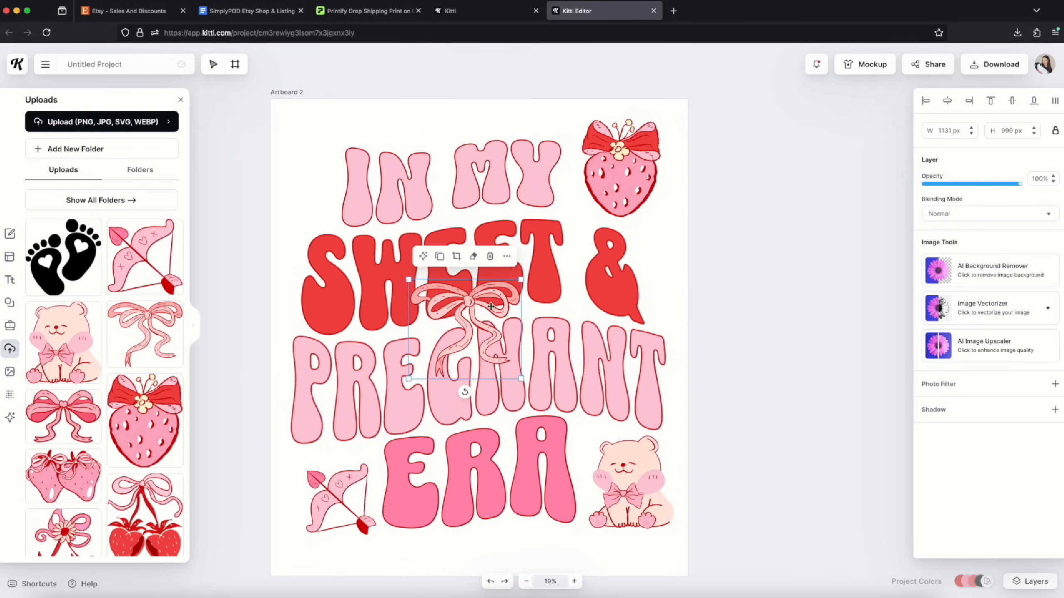
left_click_drag(521, 379, 553, 404)
mouse_move(484, 302)
left_mouse_down()
mouse_move(472, 302)
mouse_move(481, 417)
mouse_move(479, 305)
left_mouse_up()
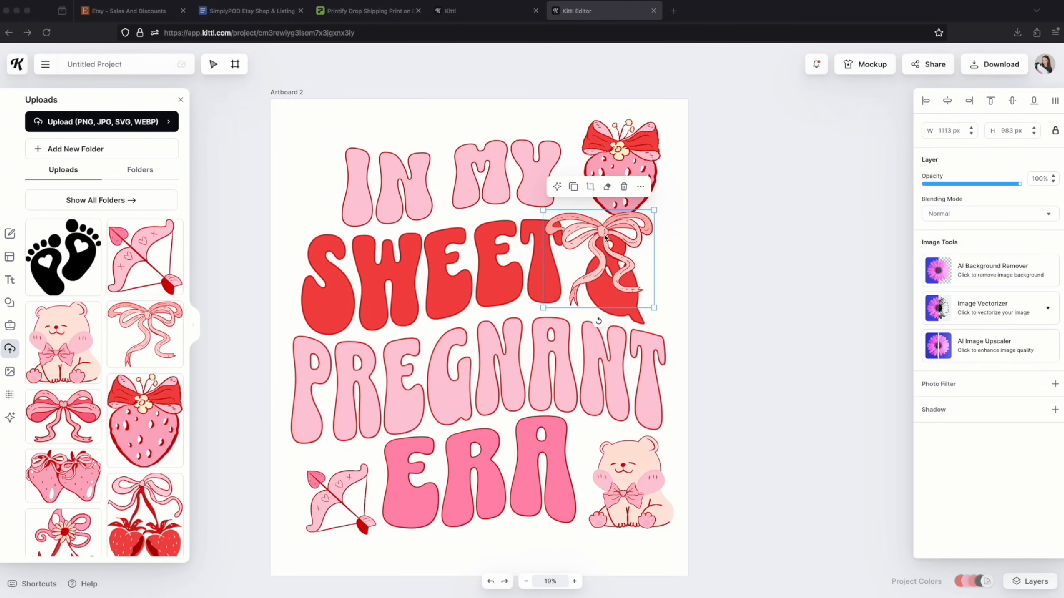
left_click_drag(605, 237, 595, 231)
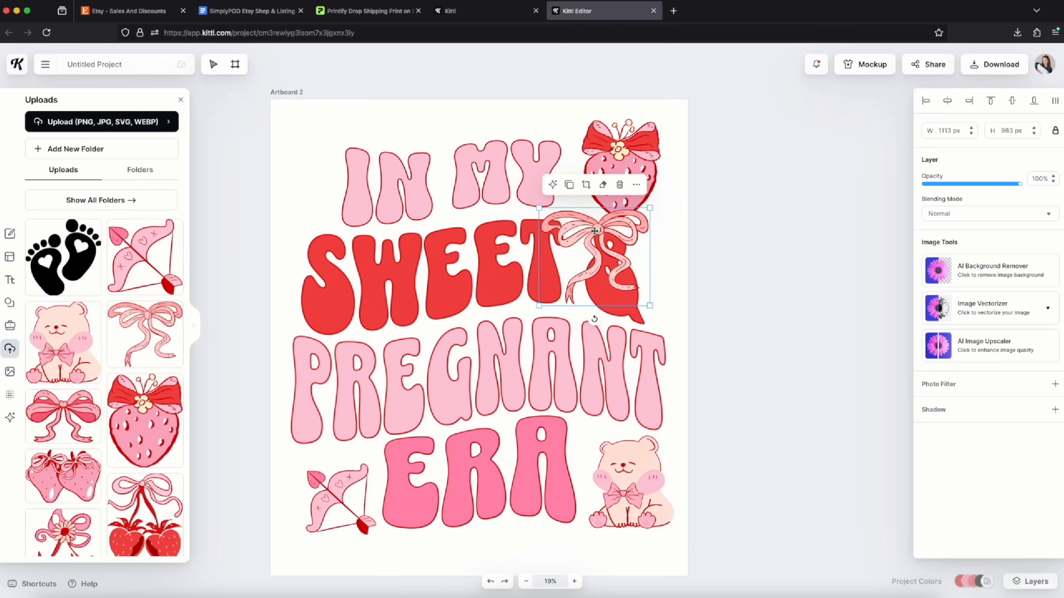
Shrink the strawberry beside "MY", the bear to about 670 × 721 px, and the bow and arrow to about 557 × 557 px
left_click(625, 151)
left_click_drag(661, 217, 597, 153)
left_click(647, 463)
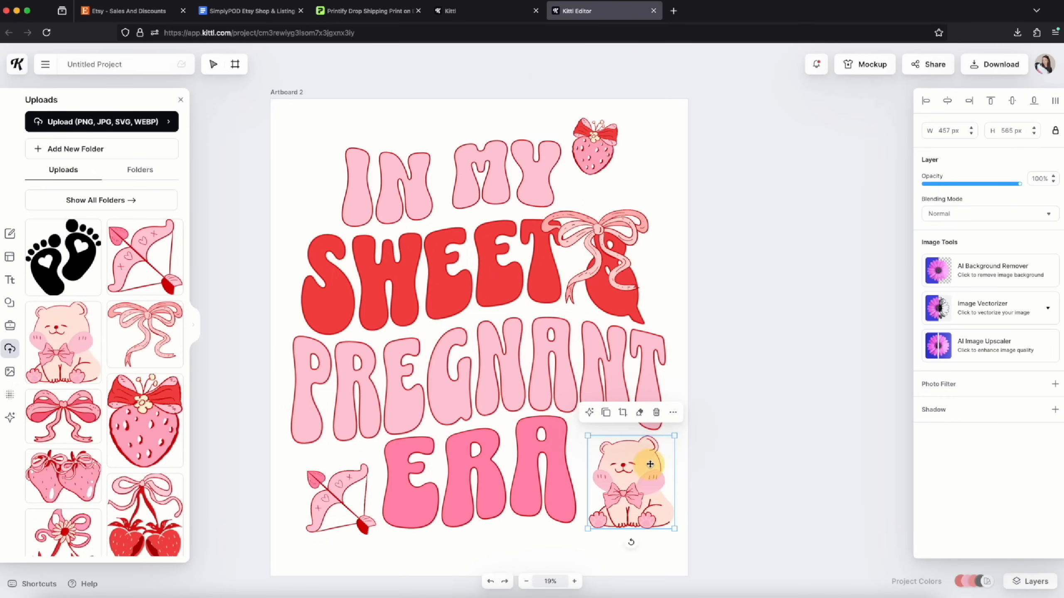
left_click_drag(676, 435, 666, 457)
left_click_drag(622, 494, 619, 493)
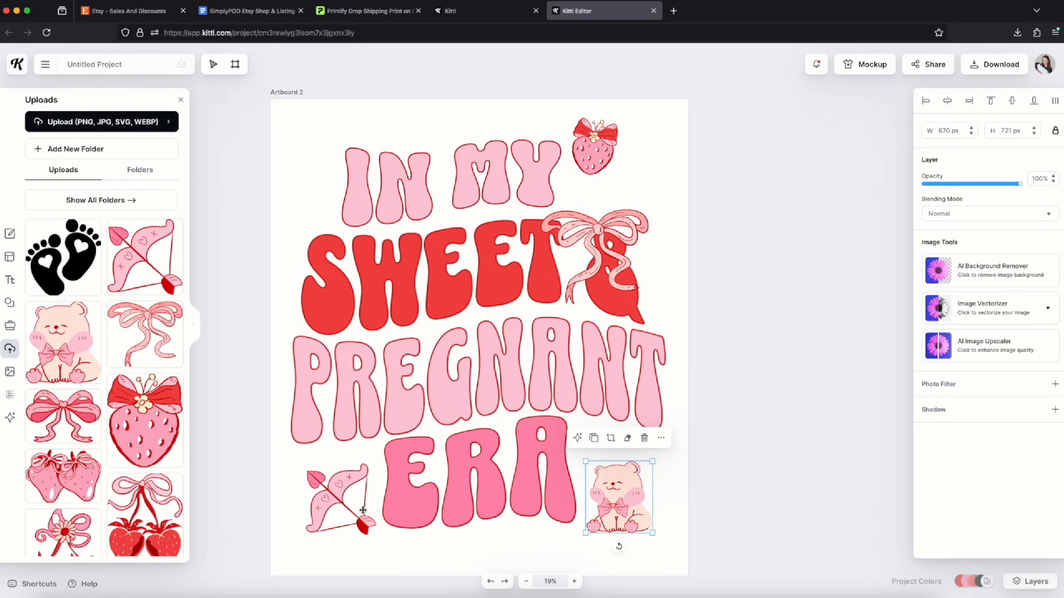
left_click(352, 475)
left_click_drag(377, 461, 349, 472)
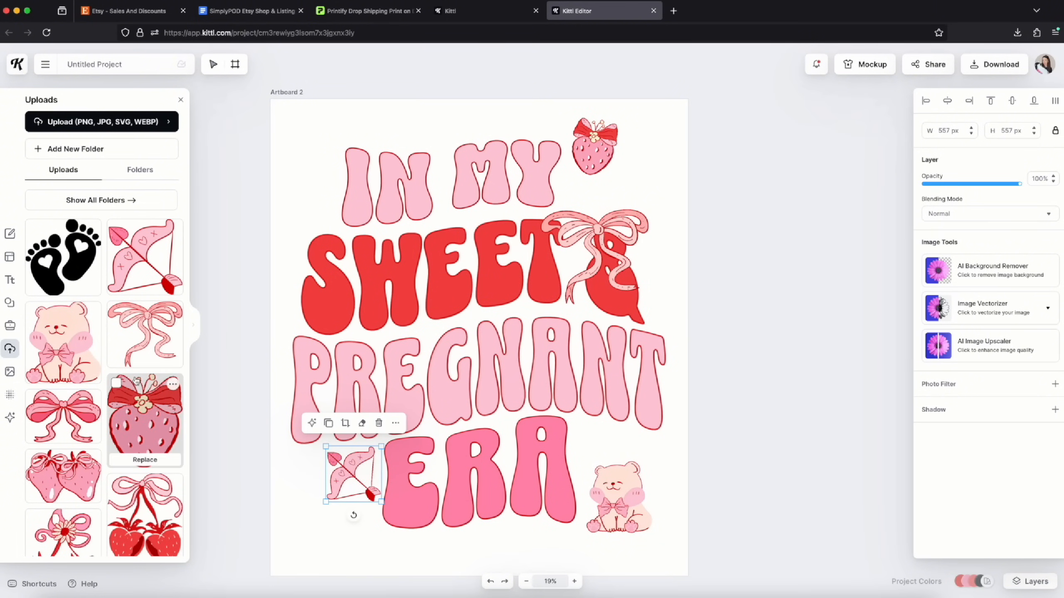
Add the uploaded red strawberry with a pink bow to the design and shrink it to a small accent near the first letters of "PREGNANT"
scroll(136, 381, "down", 2)
scroll(136, 382, "down", 5)
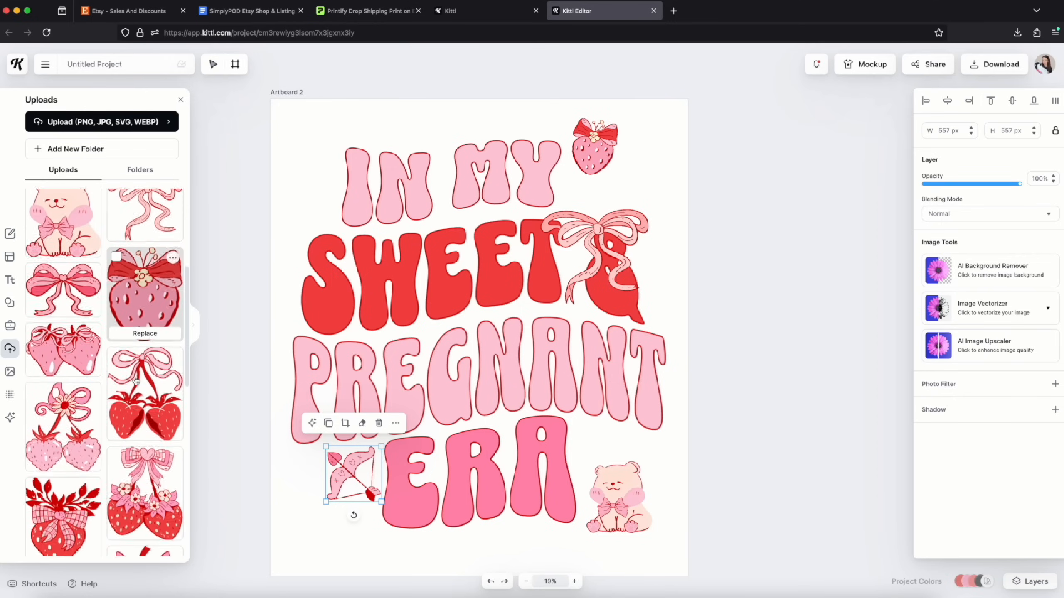
scroll(137, 382, "up", 4)
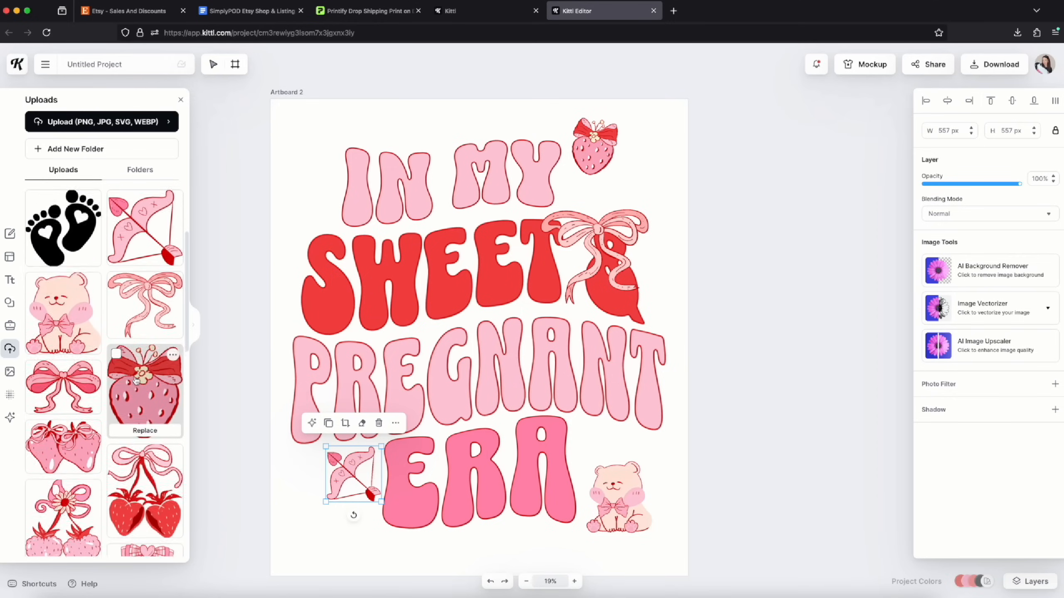
scroll(136, 382, "down", 8)
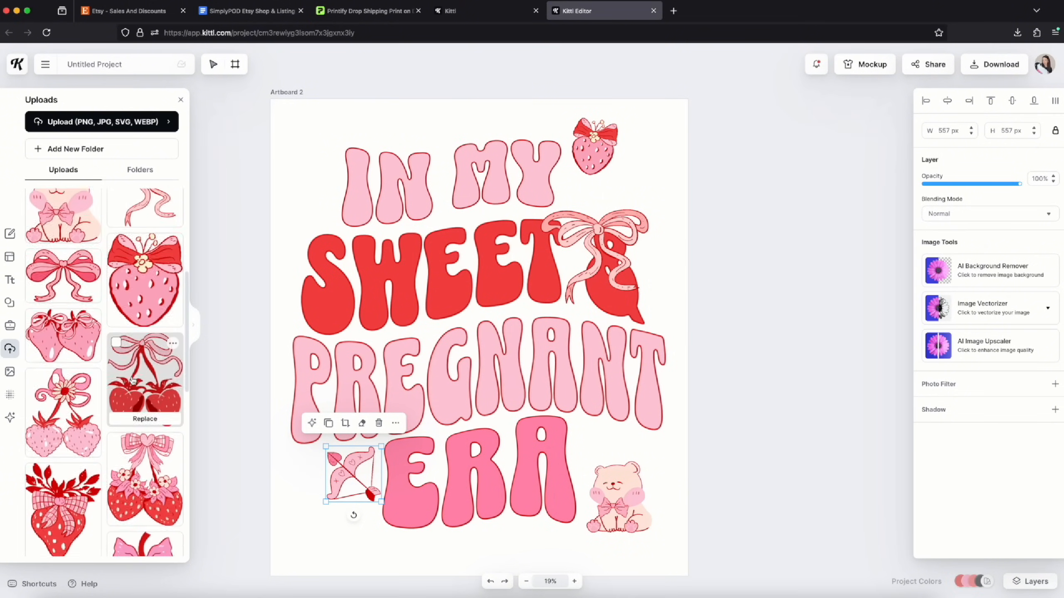
scroll(134, 382, "down", 2)
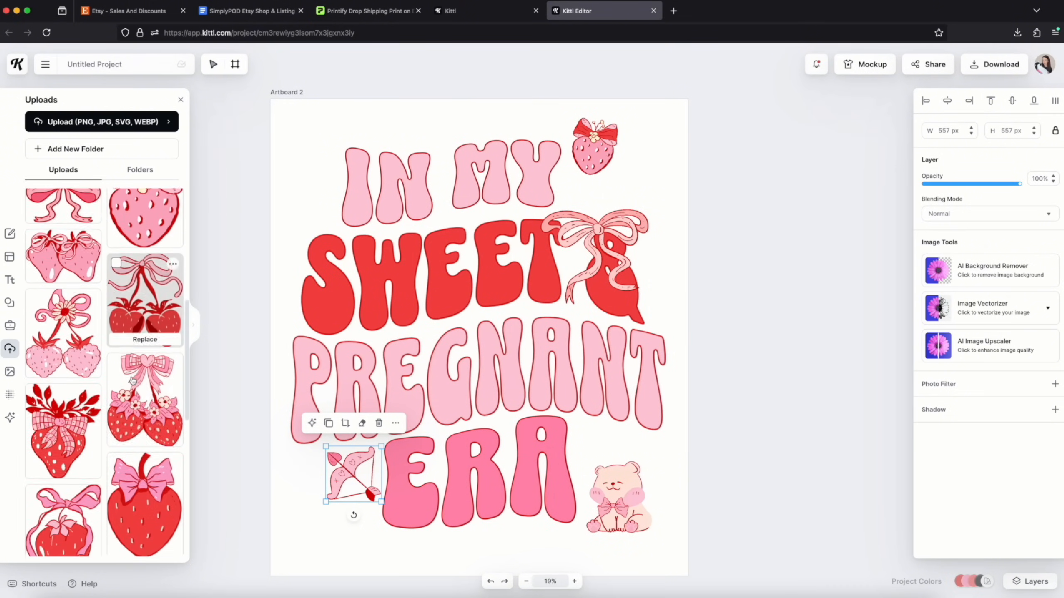
left_click(145, 474)
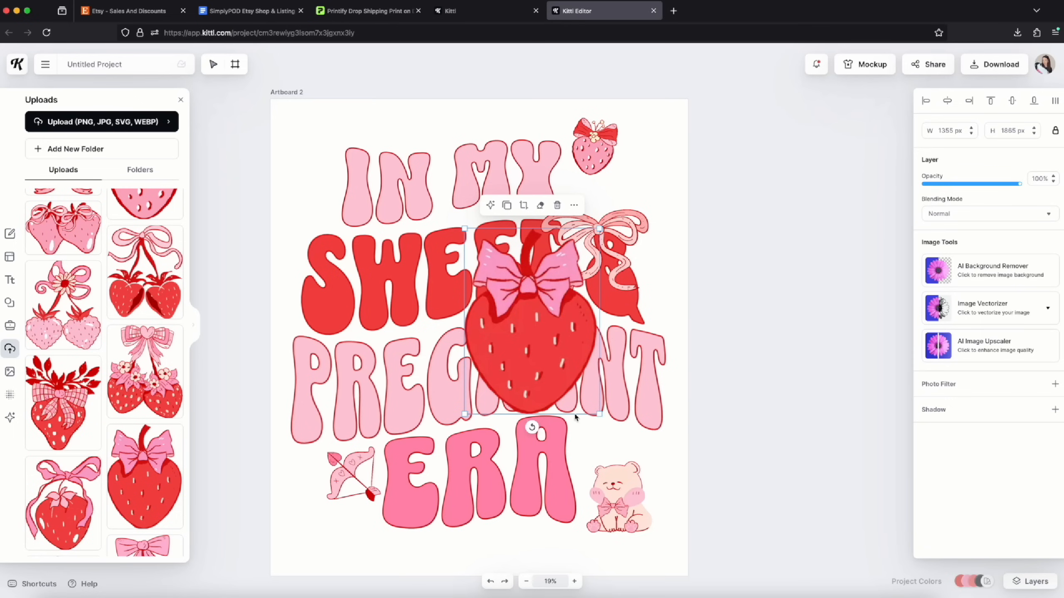
left_click_drag(599, 414, 338, 417)
Move the bow and arrow beside "IN MY", and place the red strawberry, slightly tilted and about 470 × 647 px, to the left of "ERA"
left_click_drag(356, 478, 313, 198)
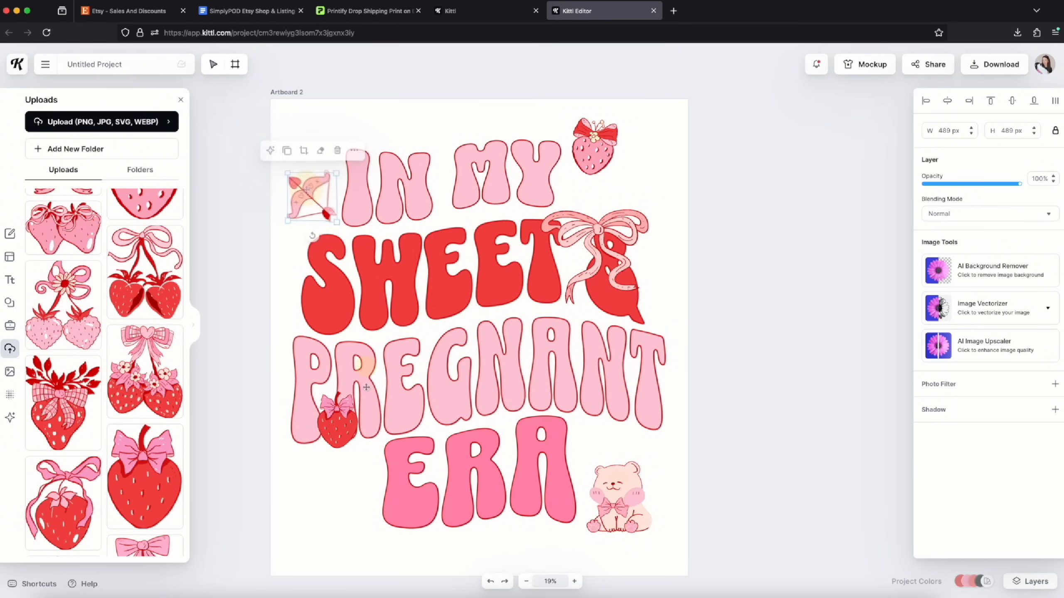
left_click_drag(337, 426, 330, 517)
left_click_drag(345, 490, 347, 488)
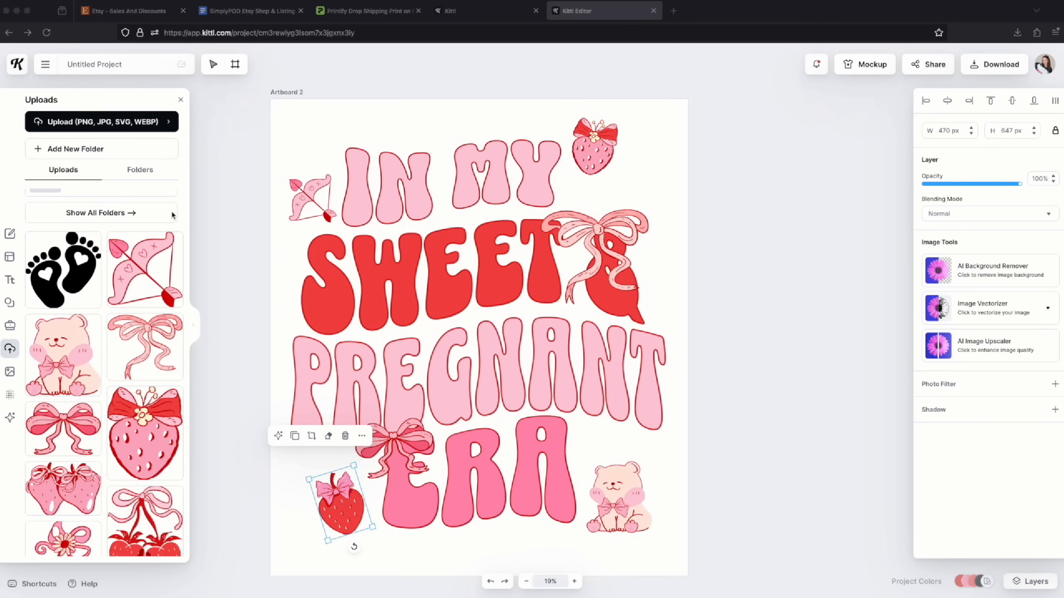
Add the uploaded black baby footprints image to the design and move it over the right part of the text
left_click(79, 275)
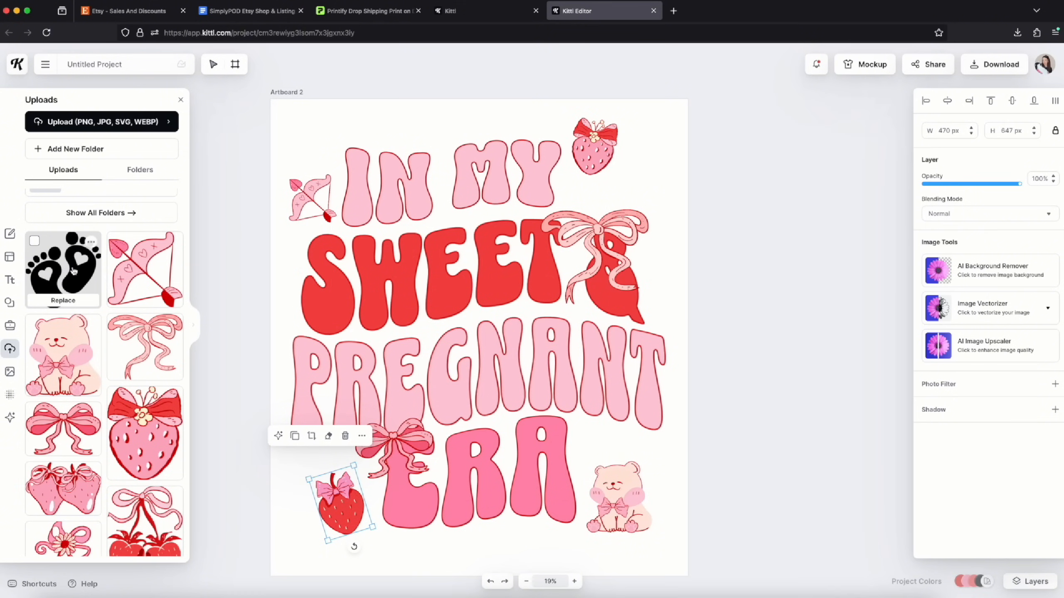
left_click(79, 269)
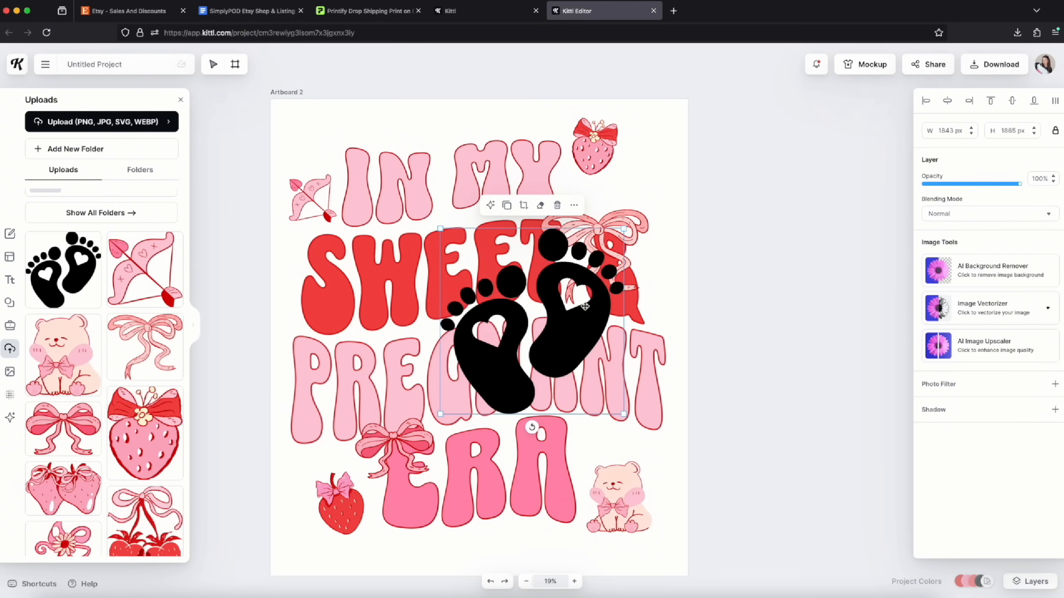
left_click_drag(603, 316, 635, 331)
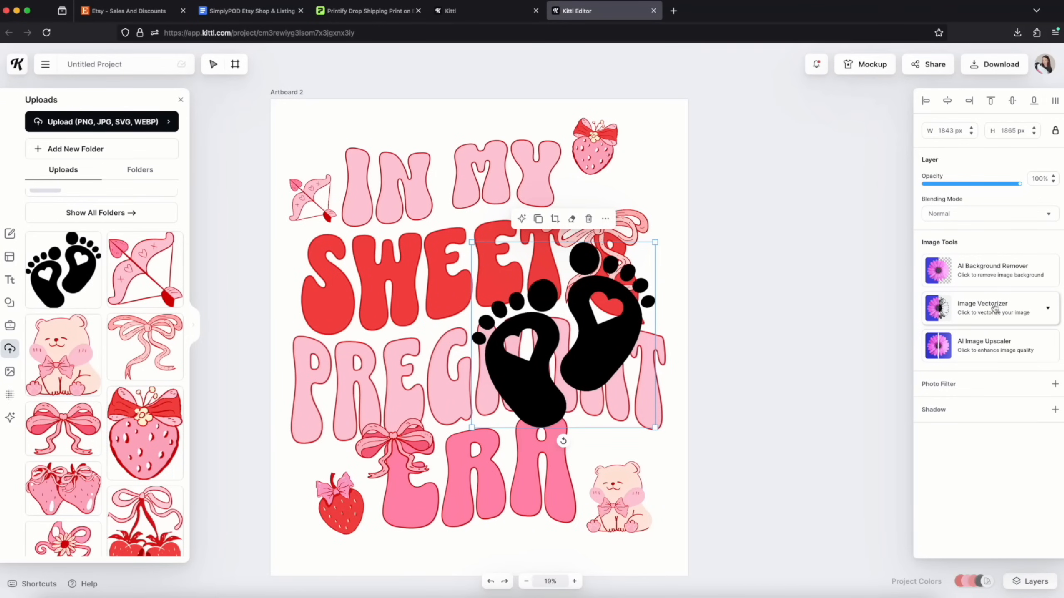
Vectorize the black baby footprints with one colour and recolour them pink FD8BAF
left_click(1047, 309)
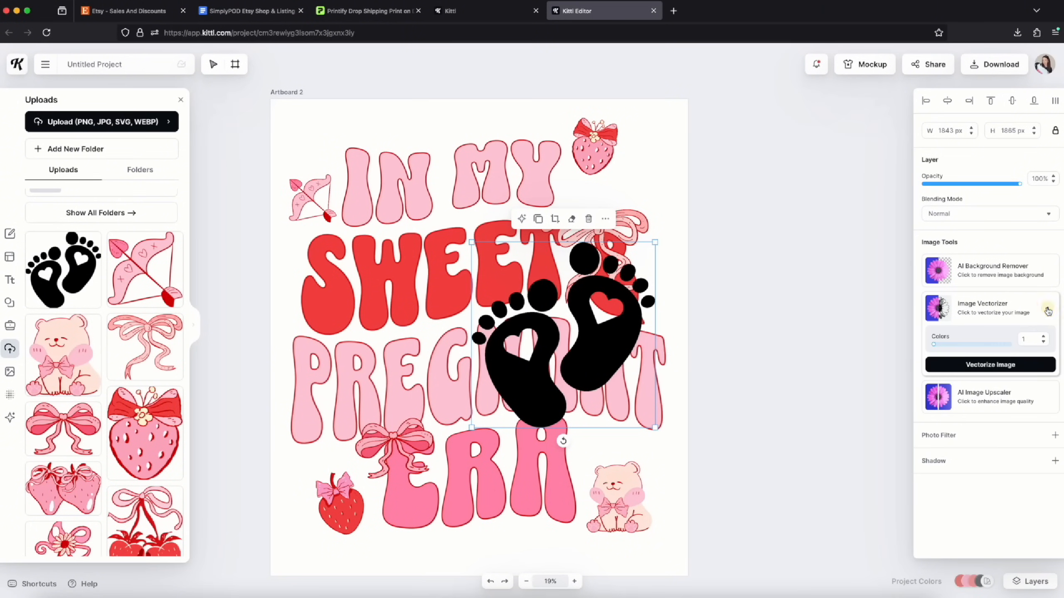
left_click(1004, 364)
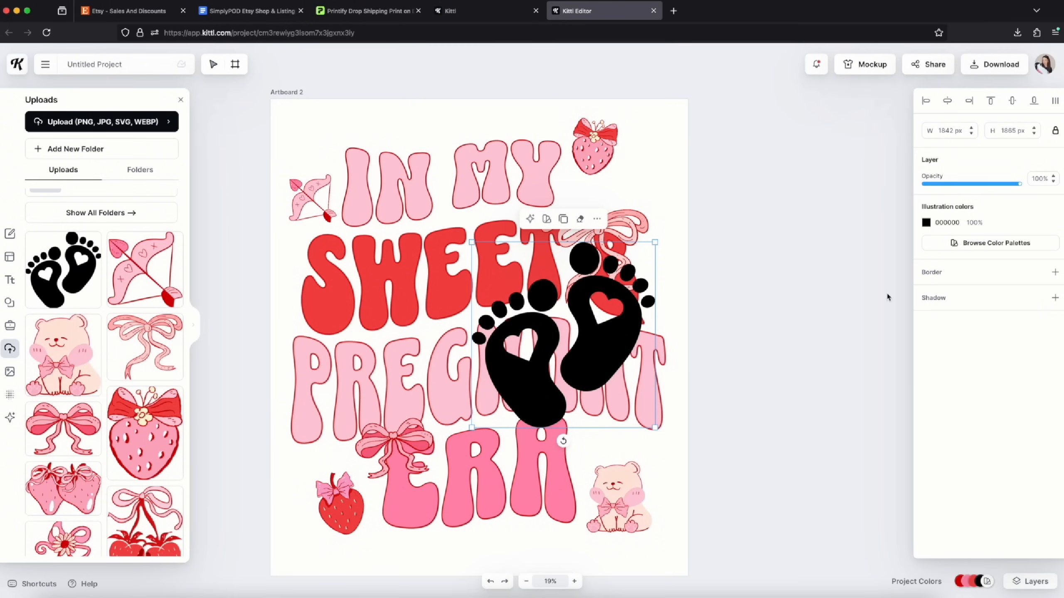
left_click(926, 223)
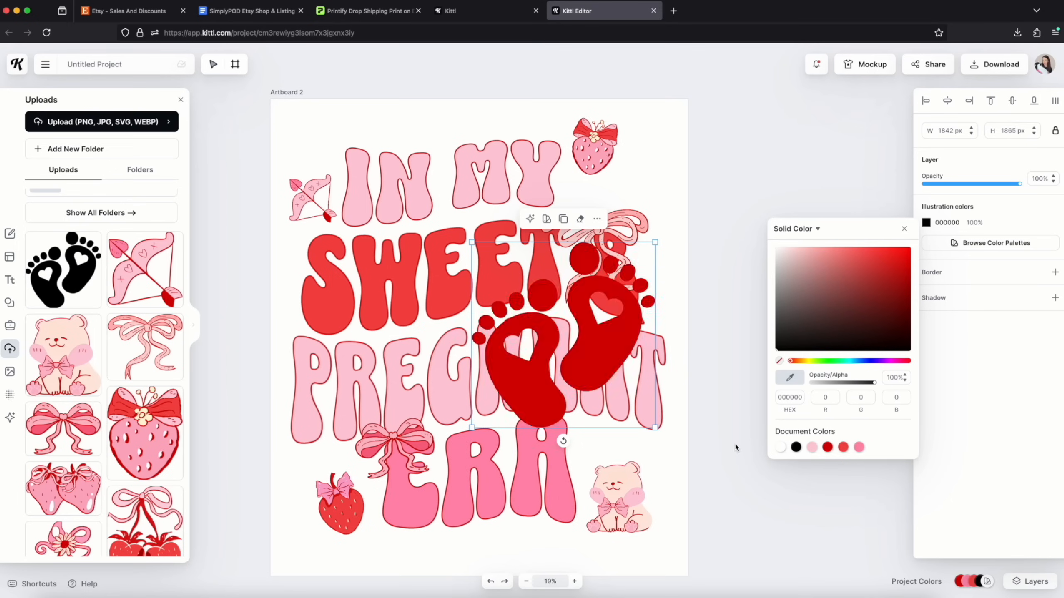
left_click(816, 451)
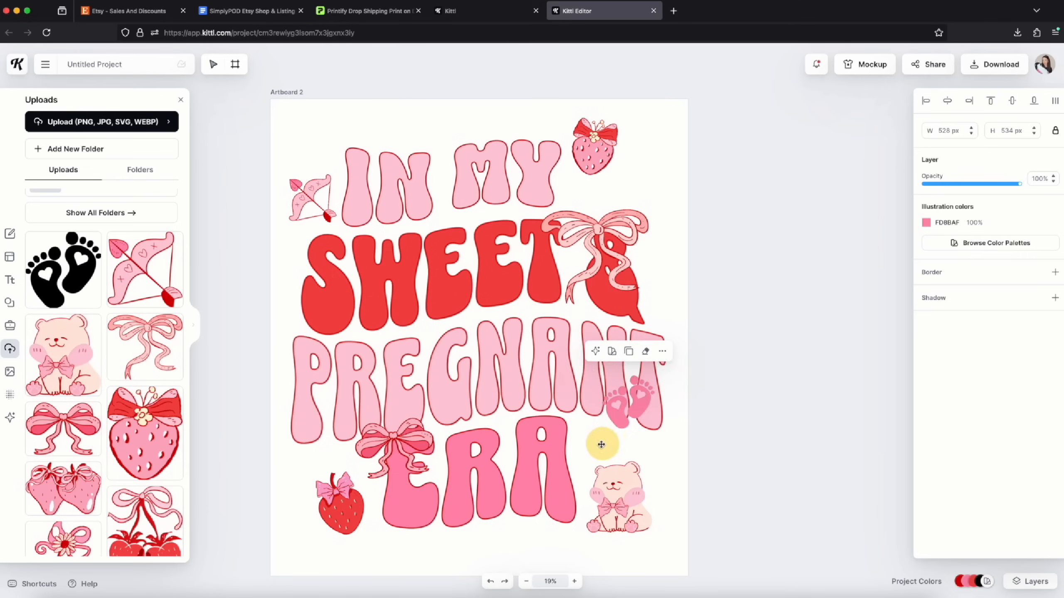
Place the baby footprints above the bear at about 329 × 333 px and recolour them red F24747
left_click(625, 429)
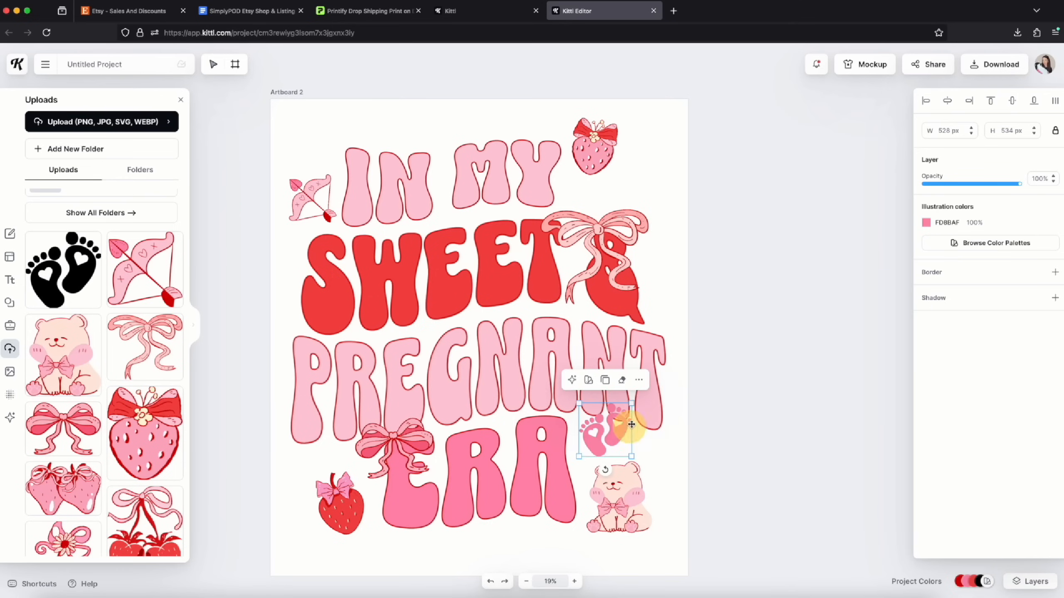
left_click_drag(631, 406, 608, 448)
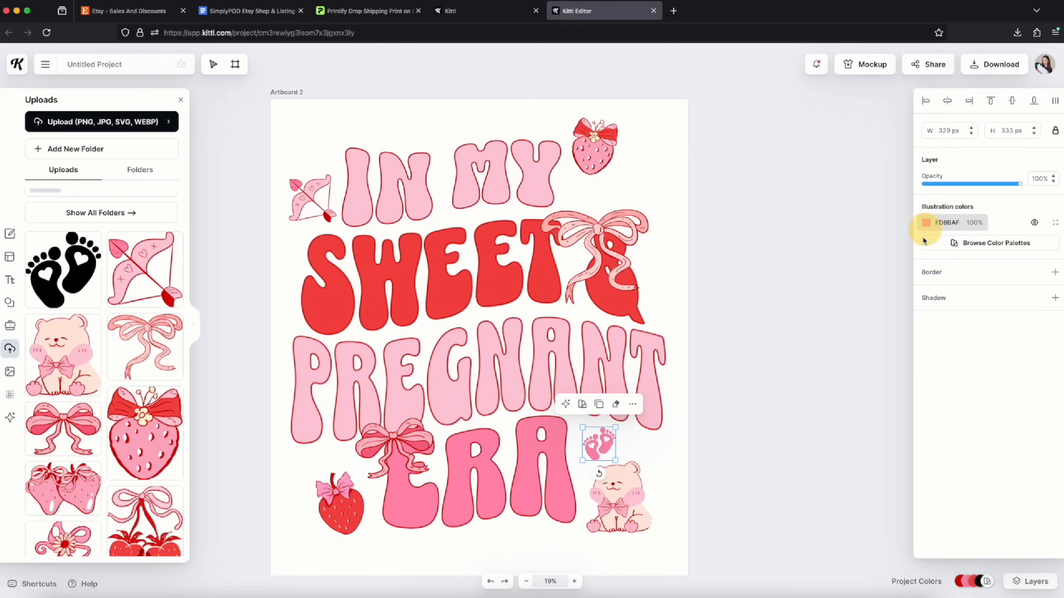
left_click(926, 222)
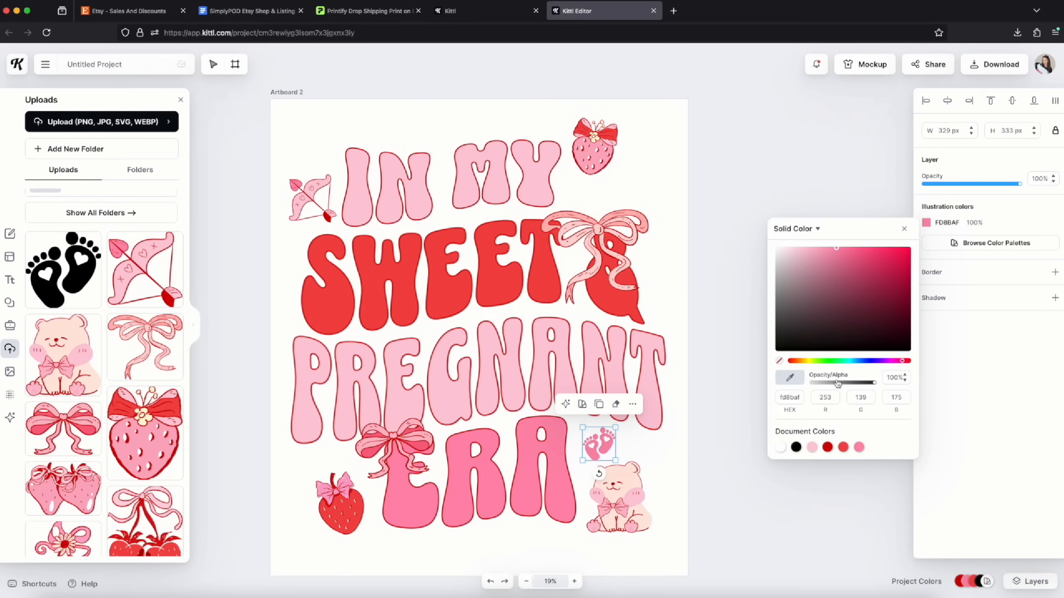
left_click(843, 448)
Paste a copy of the red footprints above the bow and arrow beside "IN" and recolour the copy pink
left_click(609, 443)
key("ctrl+v")
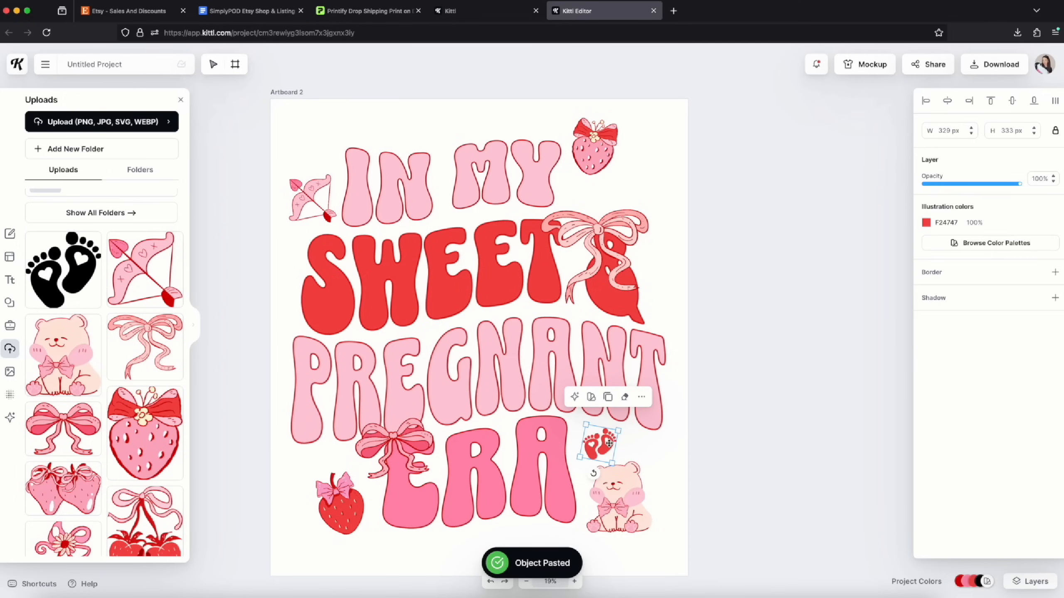
left_click_drag(609, 443, 314, 161)
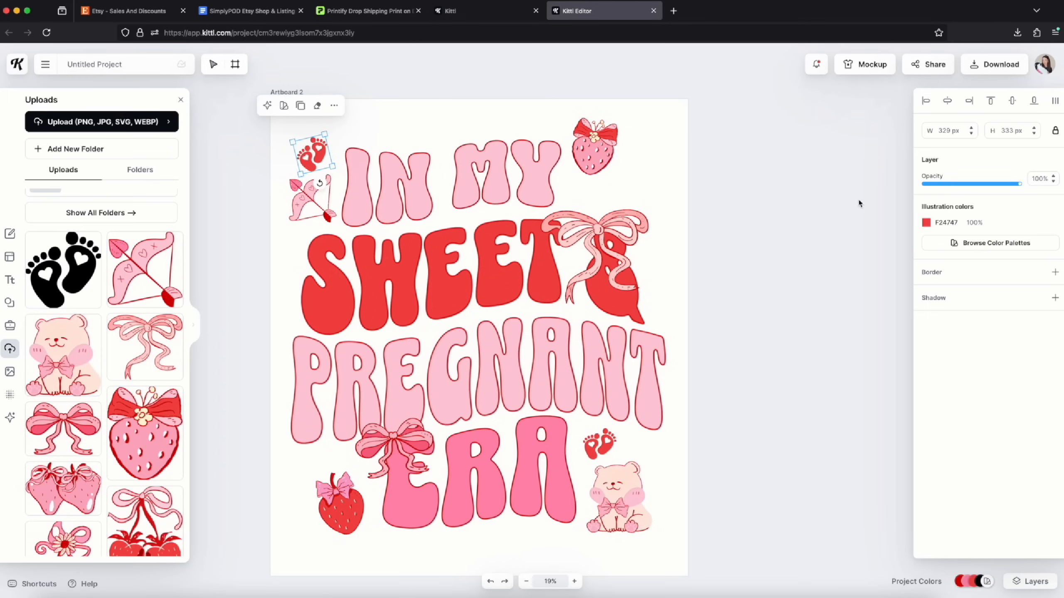
left_click(926, 222)
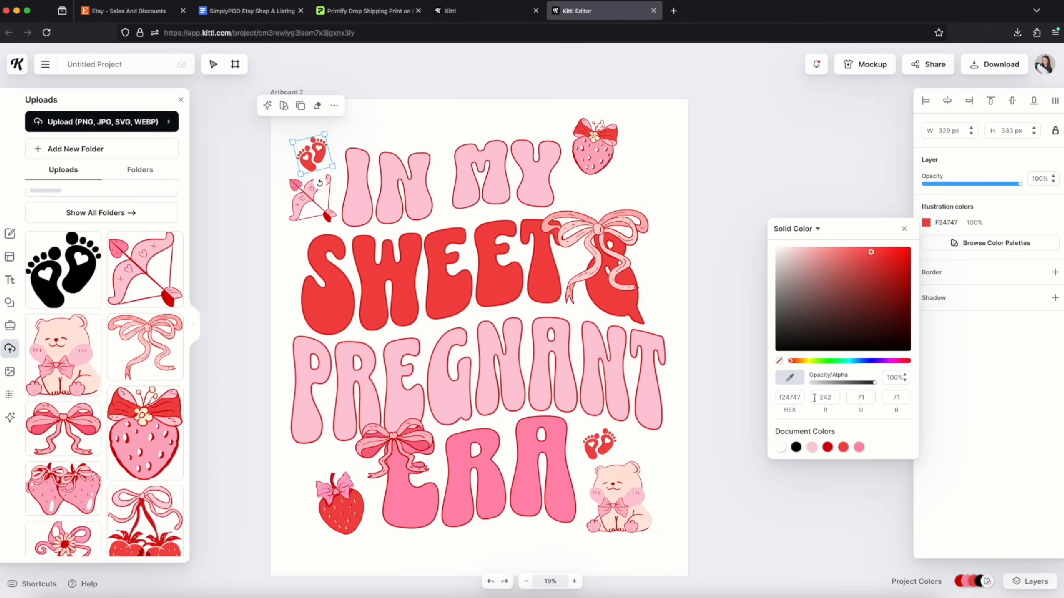
left_click(812, 447)
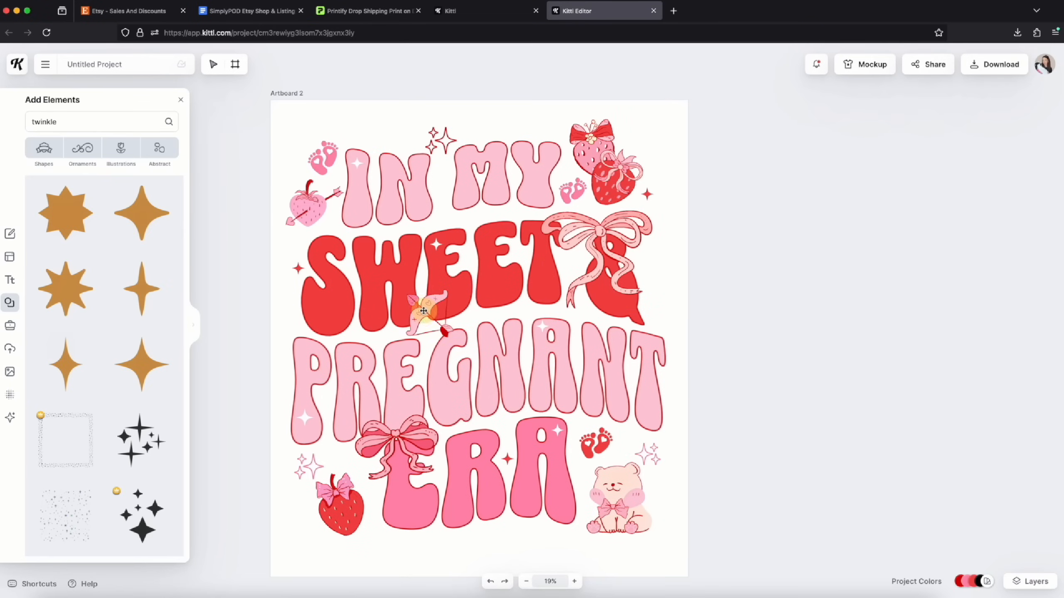
Nudge the bow and arrow under the "W" of "SWEET", and shift the sparkles above "IN MY" and the adjacent pink footprints slightly upward
left_click_drag(422, 308, 417, 311)
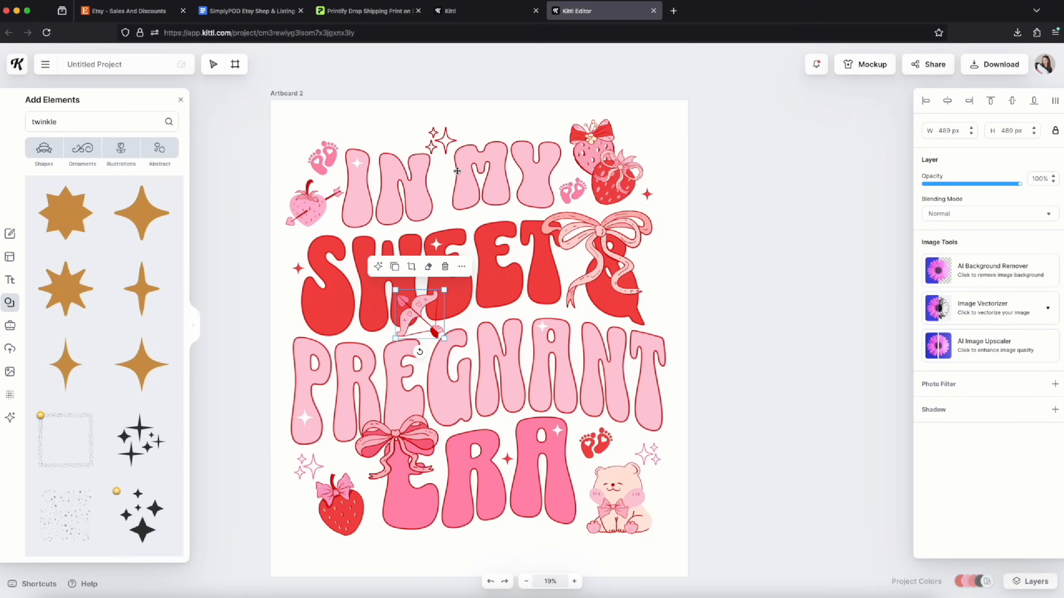
left_click(445, 146)
left_click_drag(444, 138, 446, 130)
left_click(442, 139)
left_click(323, 147)
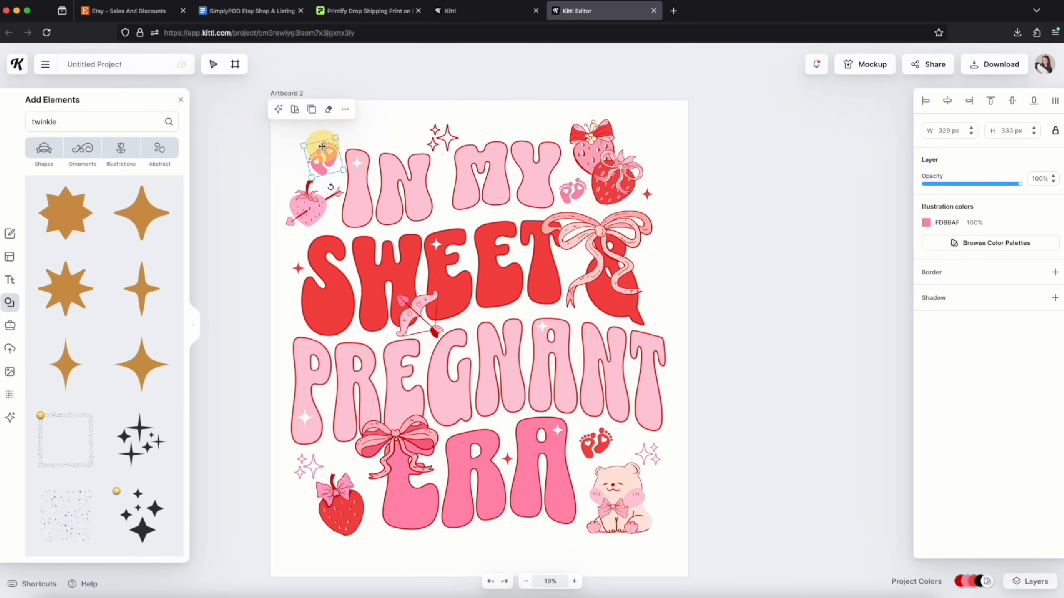
left_click_drag(324, 145, 323, 143)
left_click(308, 183)
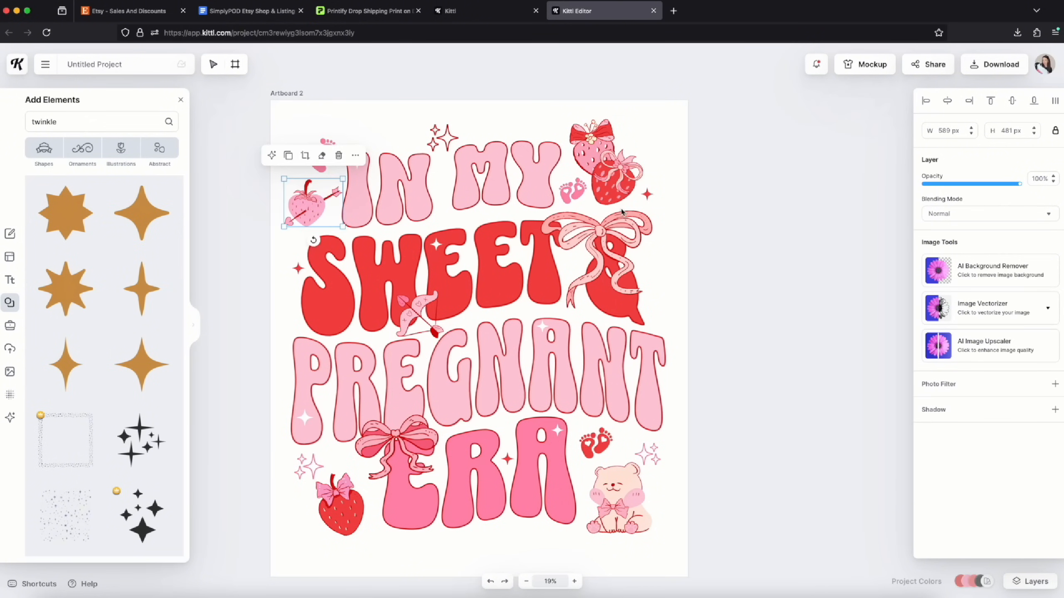
Enlarge the whole design, lettering and clipart together, to about 4124 × 4601 px so it nearly fills the artboard width
left_click_drag(693, 549, 294, 132)
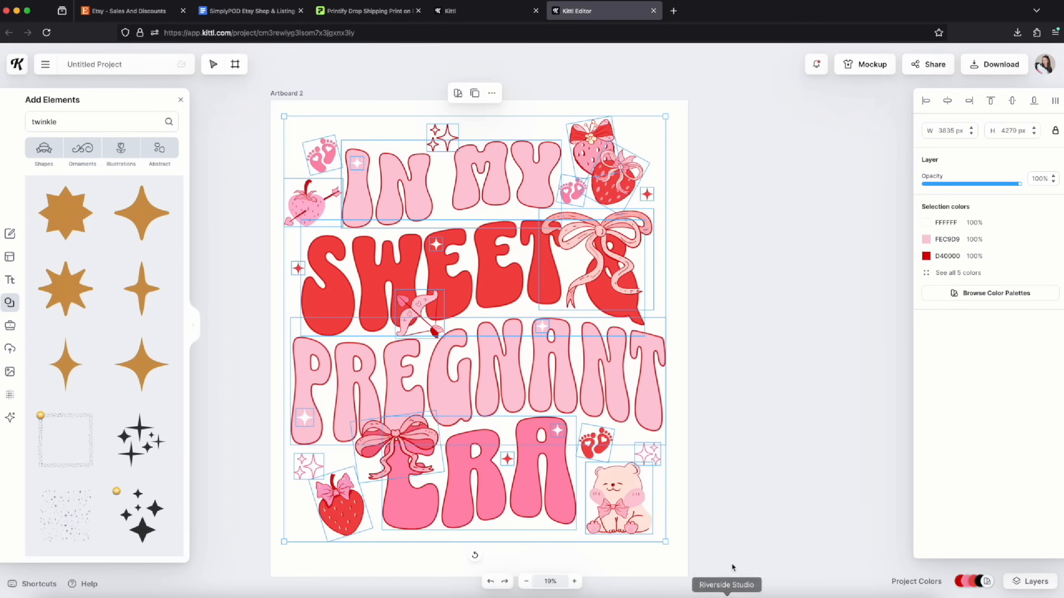
left_click_drag(666, 544, 678, 566)
left_click_drag(283, 115, 270, 106)
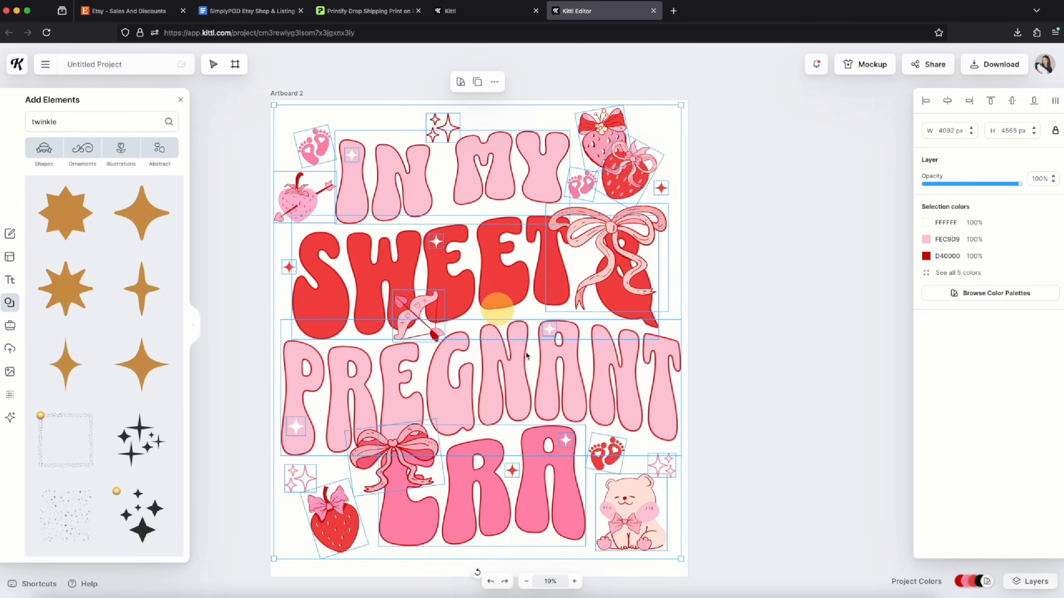
left_click_drag(681, 562, 684, 564)
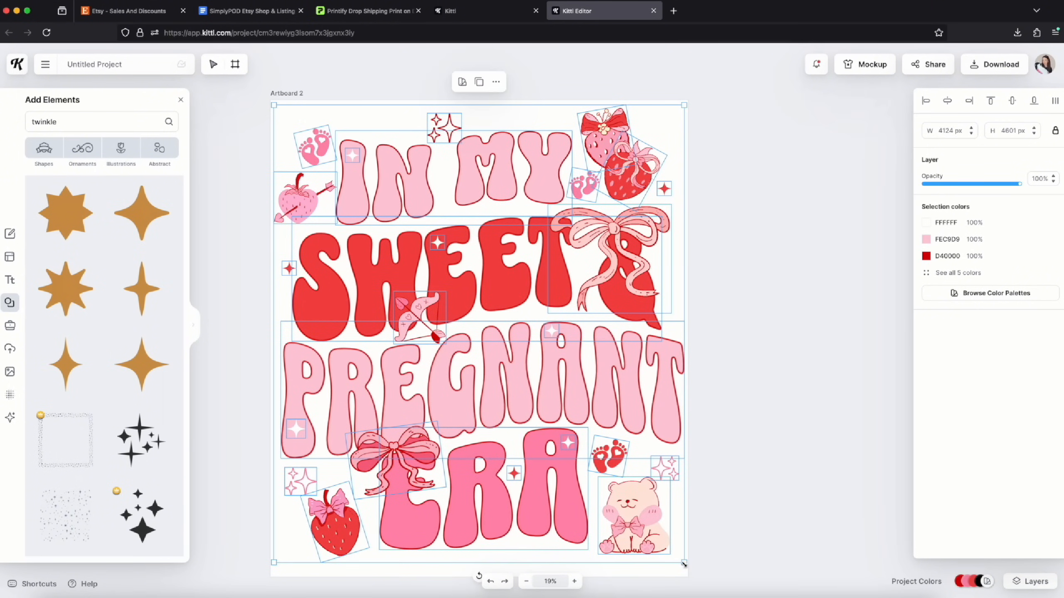
left_click(727, 530)
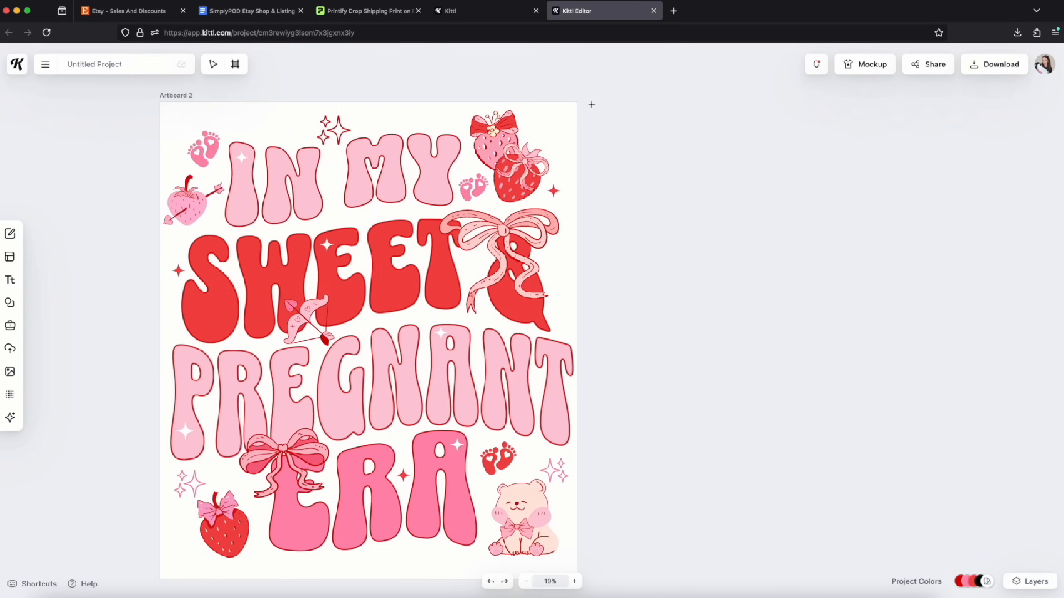
Draw a new artboard about 3112 × 3028 px to the right of the main design
left_click_drag(591, 103, 901, 406)
scroll(884, 385, "right", 3)
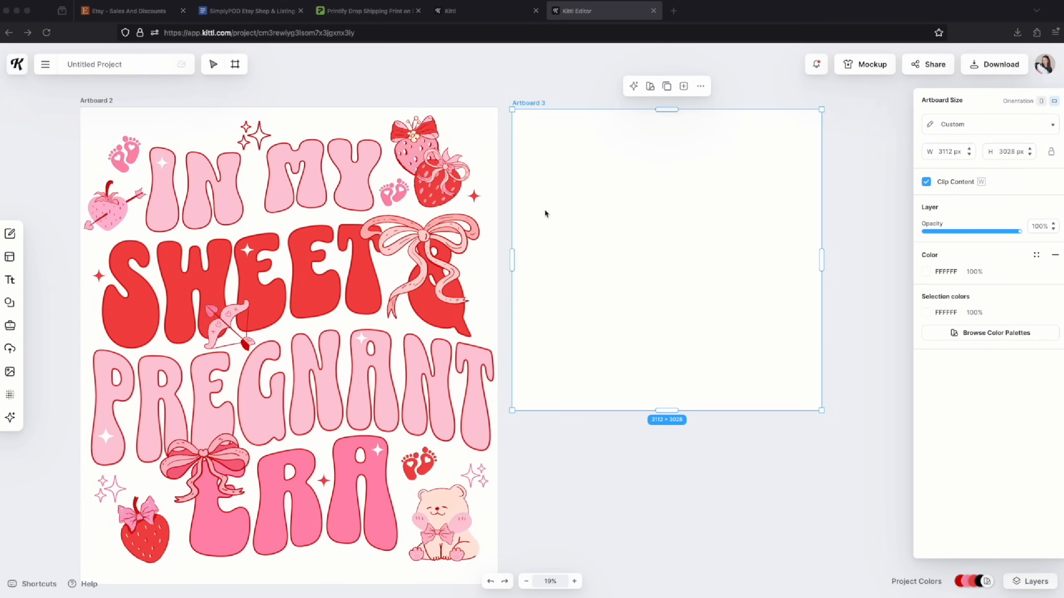
left_click(416, 94)
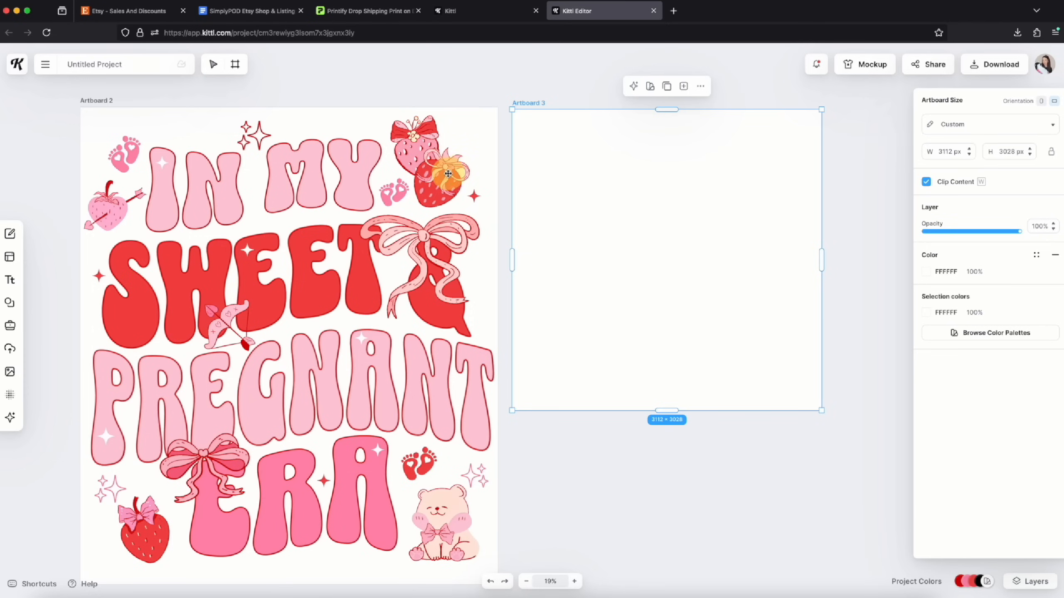
Copy the two overlapping strawberries beside "MY" and paste them onto the new artboard
left_click_drag(372, 115, 494, 170)
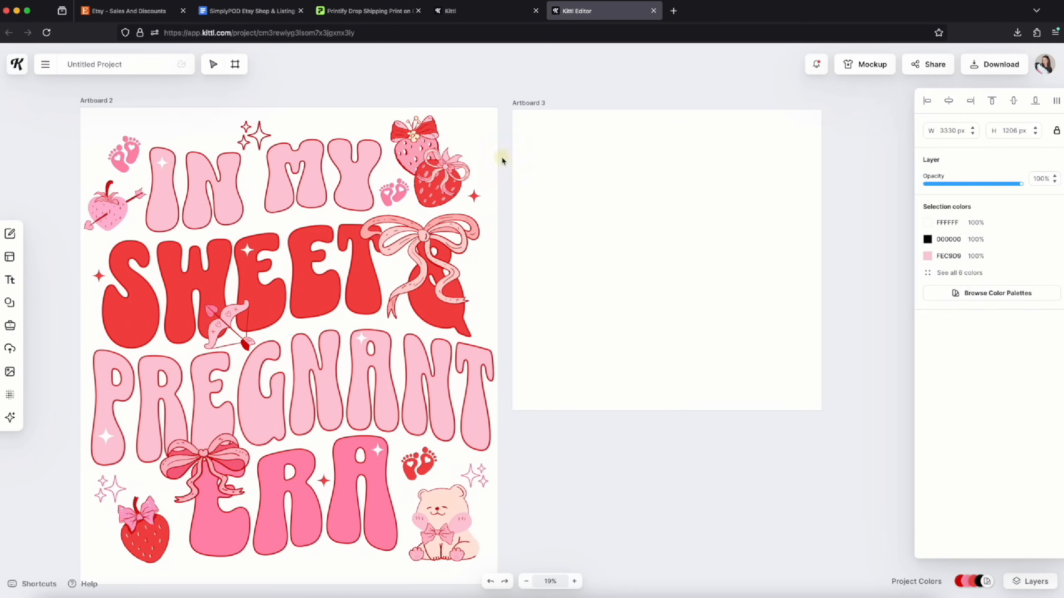
left_click(499, 163)
left_click(429, 147)
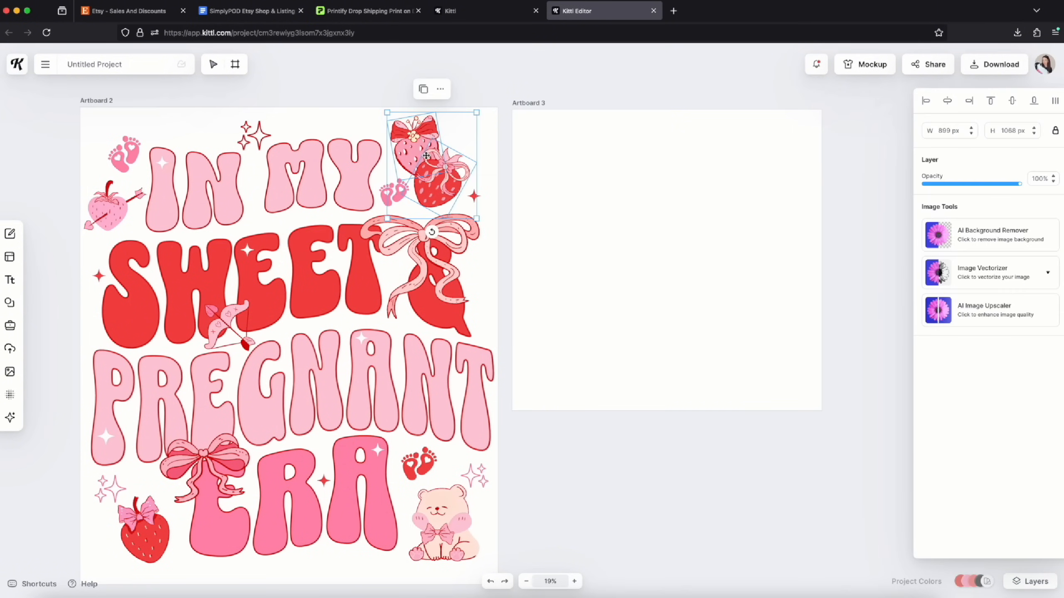
left_click(592, 176)
key("super+v")
left_click_drag(592, 175, 620, 188)
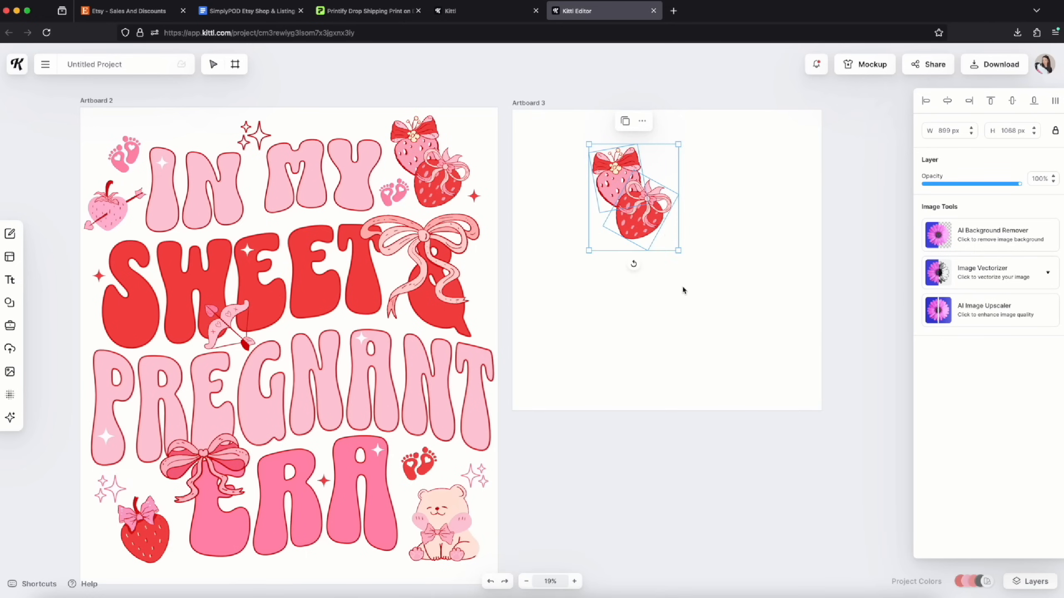
Enlarge the red and pink strawberries on the new artboard and arrange them side by side, with the pink one on the left
left_click(682, 303)
left_click_drag(644, 224, 708, 239)
left_click(583, 170)
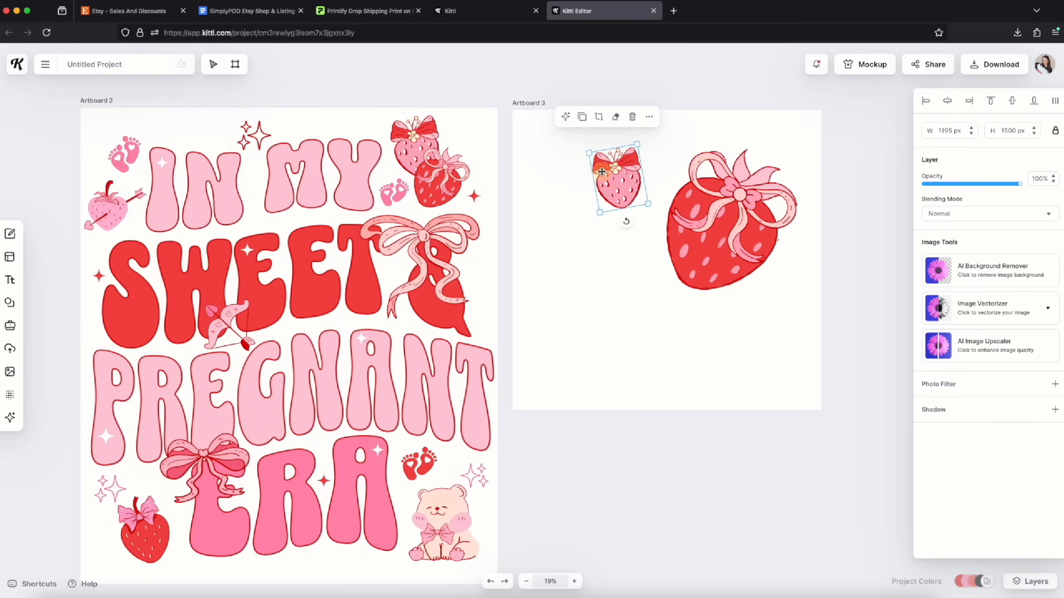
left_click_drag(582, 171, 517, 155)
left_click_drag(583, 186, 697, 235)
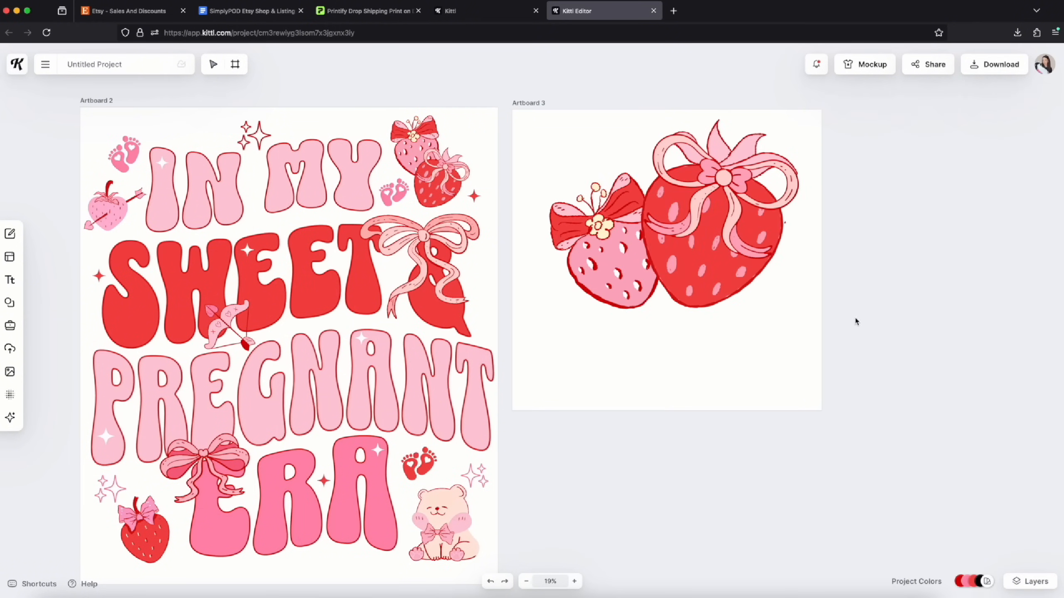
Enlarge the strawberry pair together to about 2909 × 2368 px and position it in the upper part of the new artboard
left_click_drag(809, 318, 592, 242)
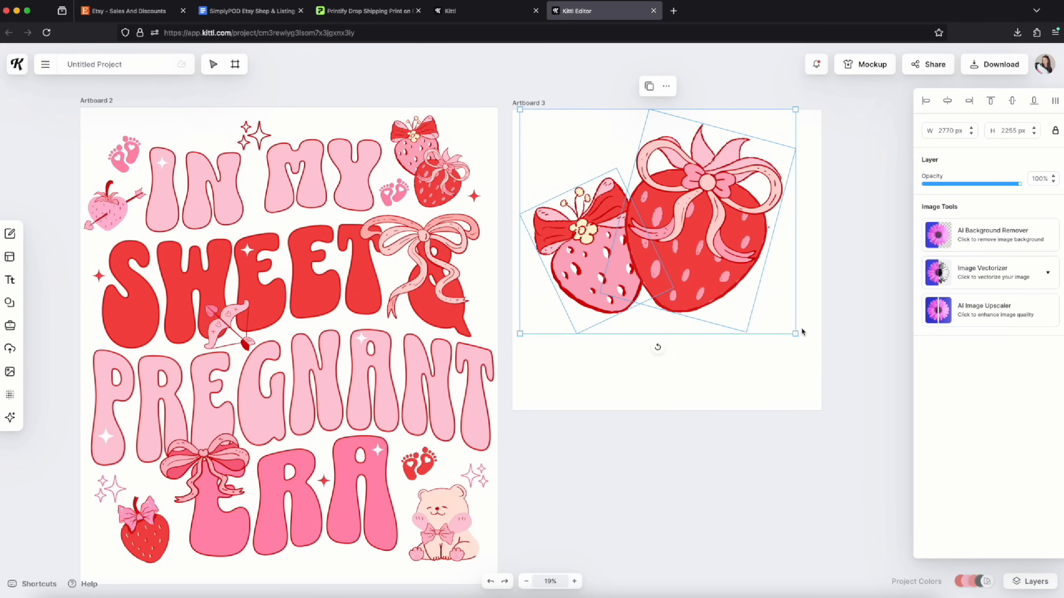
left_click_drag(796, 335, 809, 345)
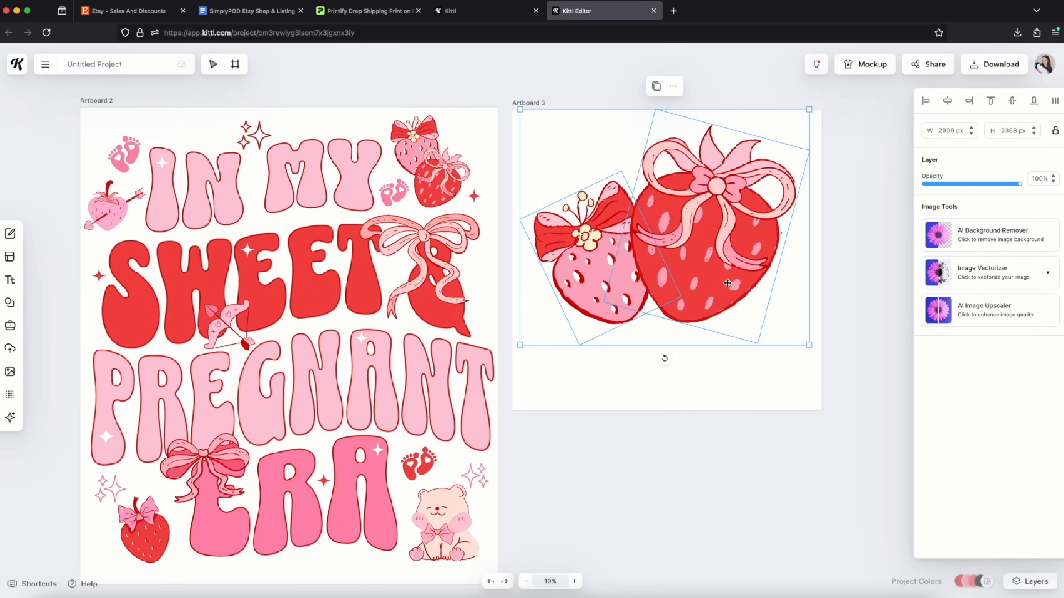
left_click_drag(725, 283, 727, 285)
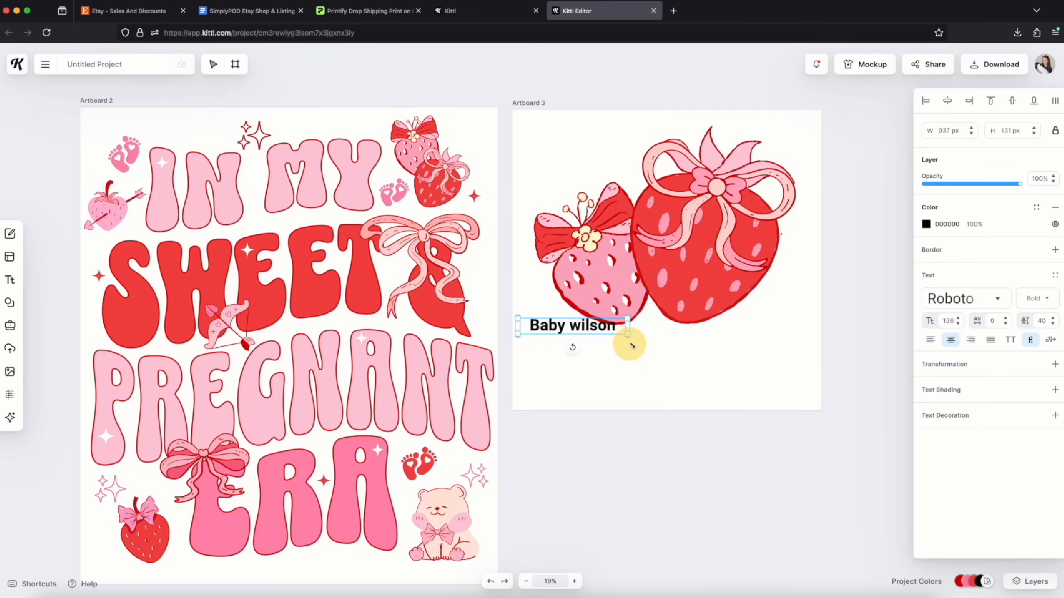
Enlarge the baby name text to about 2163 × 303 px and position it under the strawberries
left_click_drag(632, 347, 686, 357)
left_click_drag(633, 329, 682, 349)
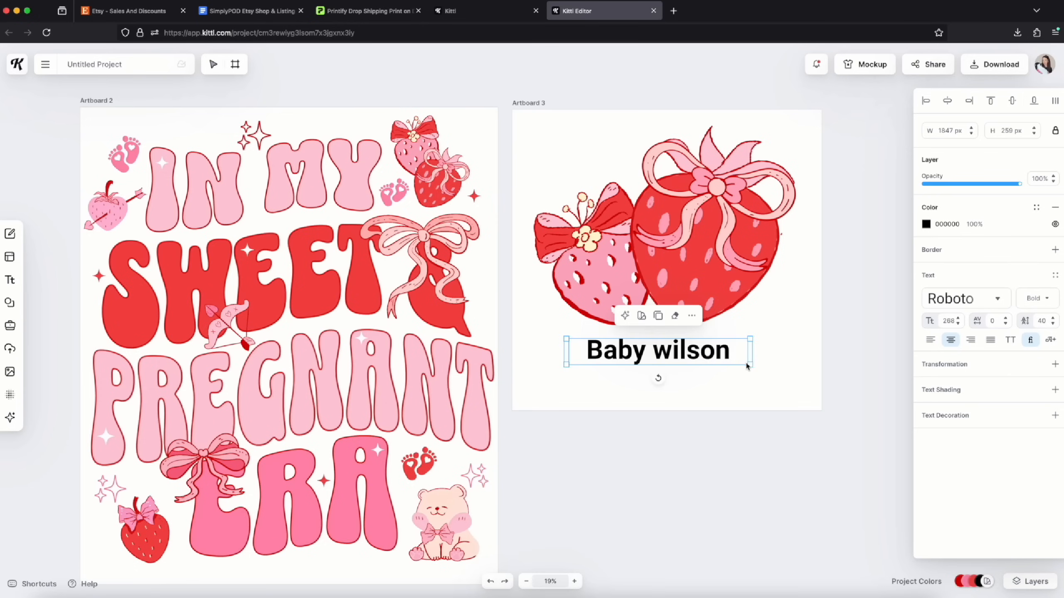
mouse_move(751, 365)
left_mouse_down()
mouse_move(779, 365)
mouse_move(739, 358)
left_mouse_up()
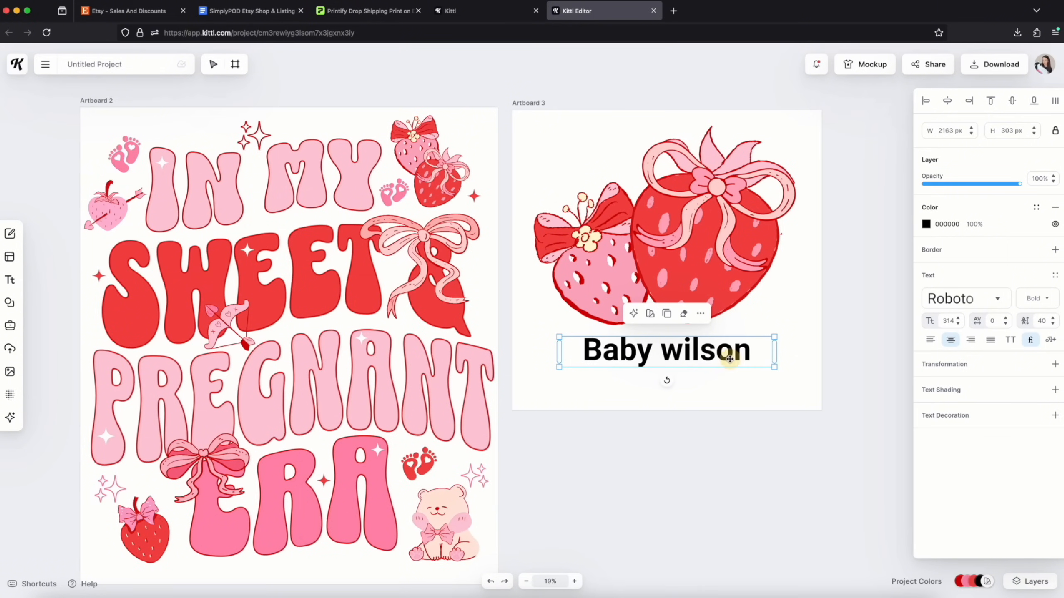
Set the baby name text in the Sunny Drop typeface and widen it to about 2553 px
left_click(999, 302)
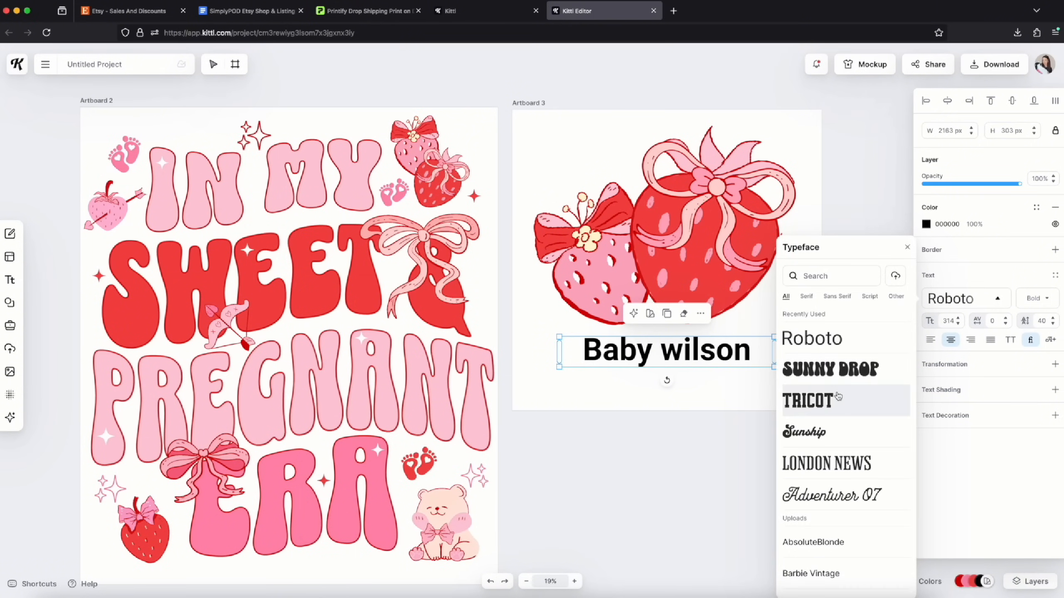
left_click(839, 376)
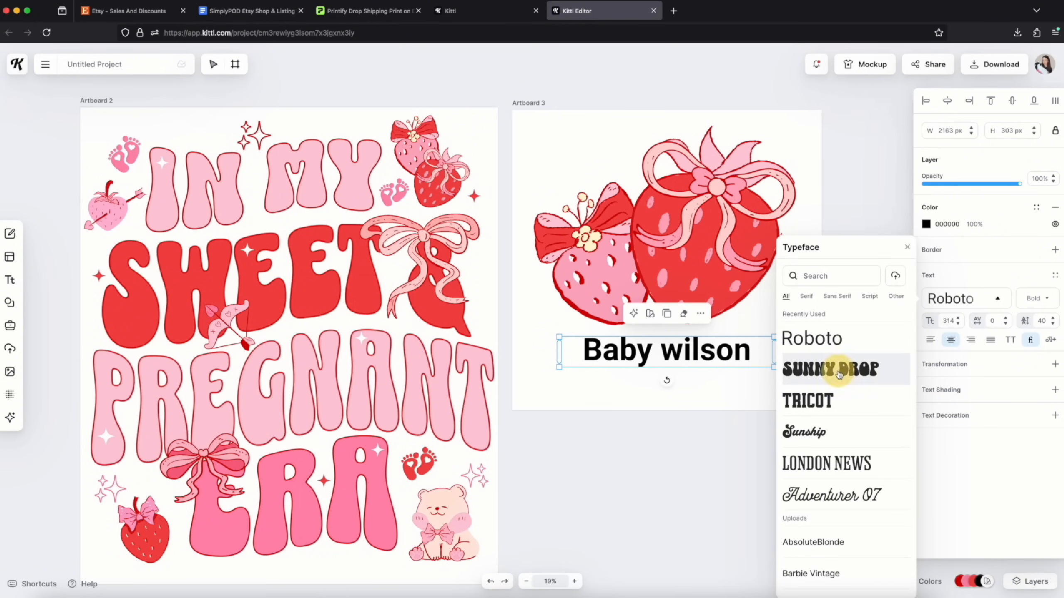
left_click(705, 380)
left_click(750, 350)
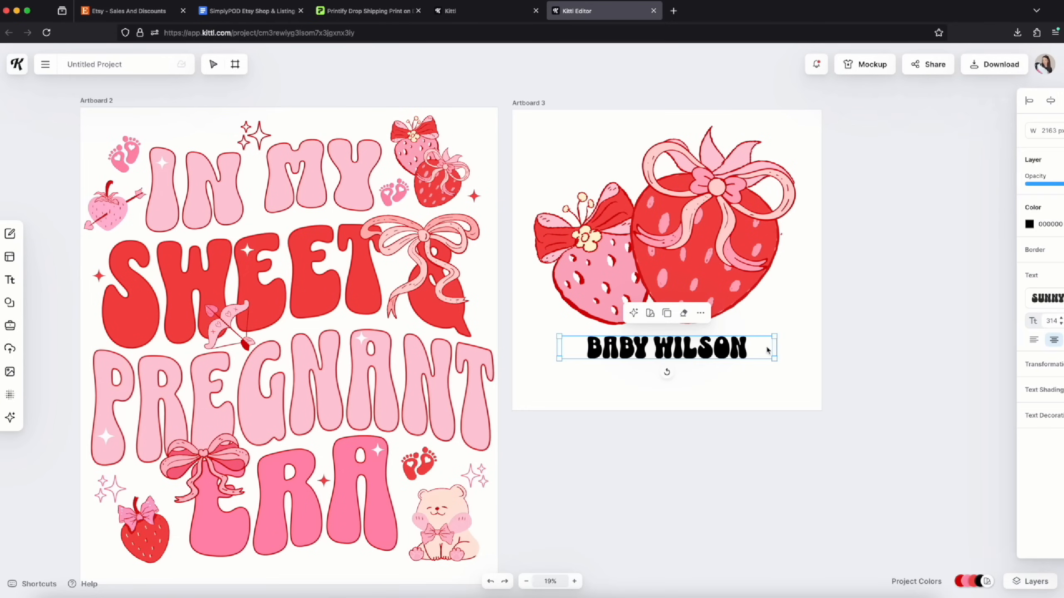
left_click_drag(776, 347, 813, 368)
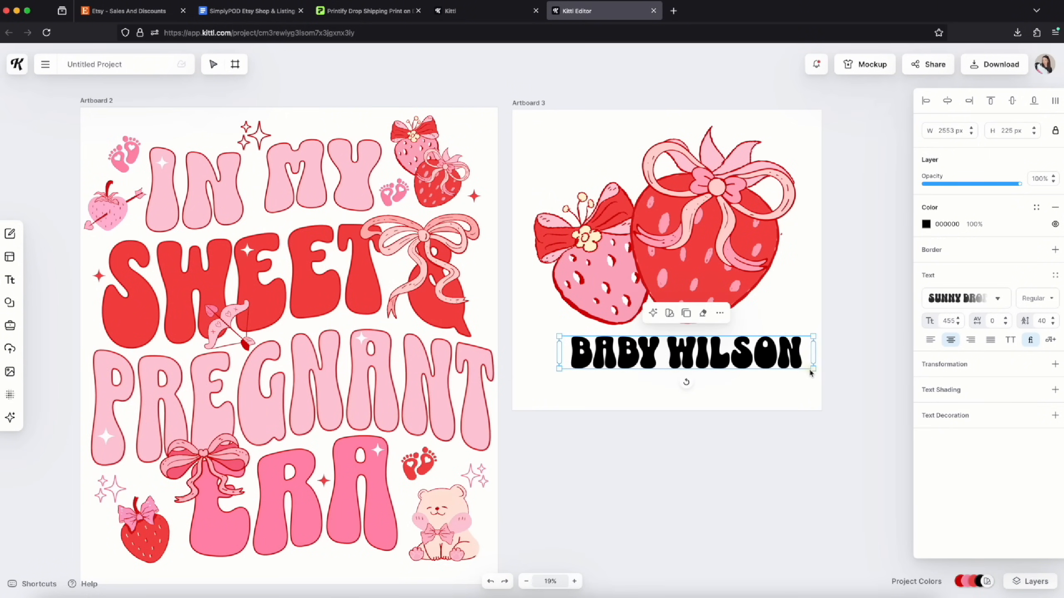
Colour the baby name text light pink FEC9D9 and give it a dark red D40000 border with a weight of 17.80
left_click(926, 224)
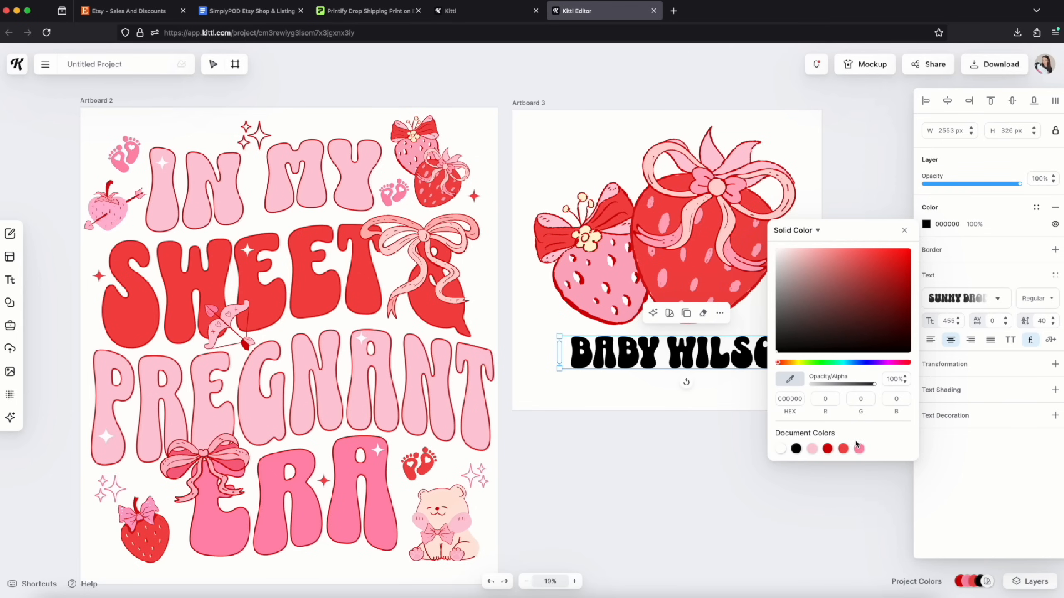
left_click(858, 447)
left_click(938, 251)
left_click(937, 251)
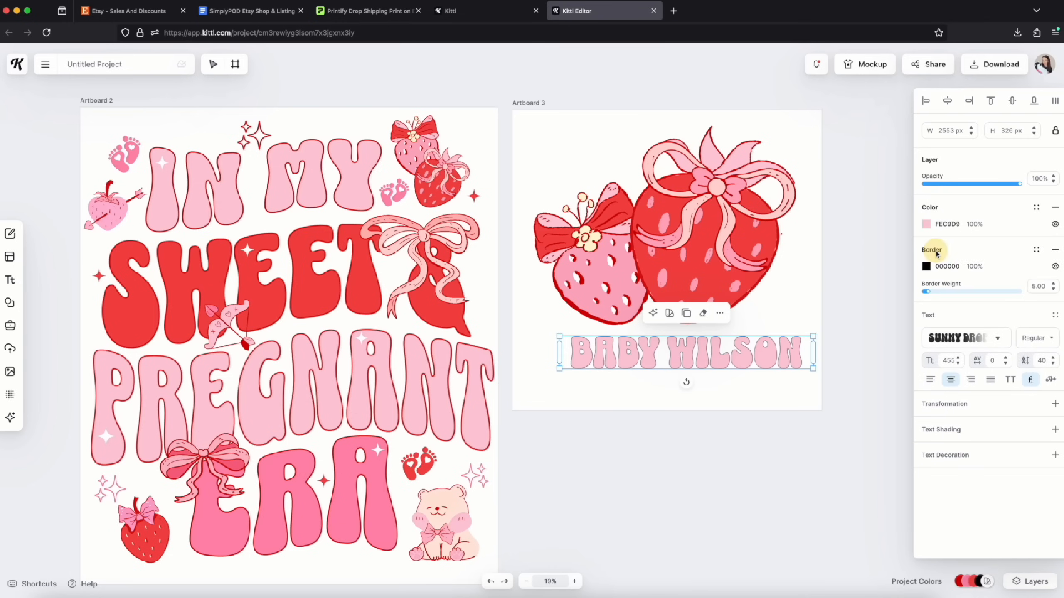
left_click(929, 268)
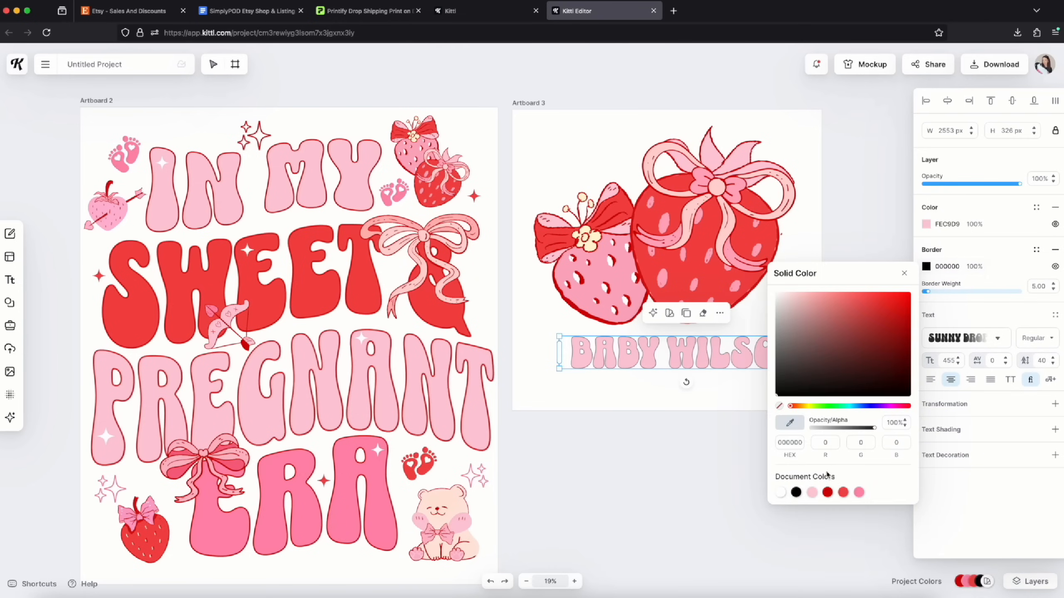
left_click(828, 493)
left_click_drag(930, 295, 941, 291)
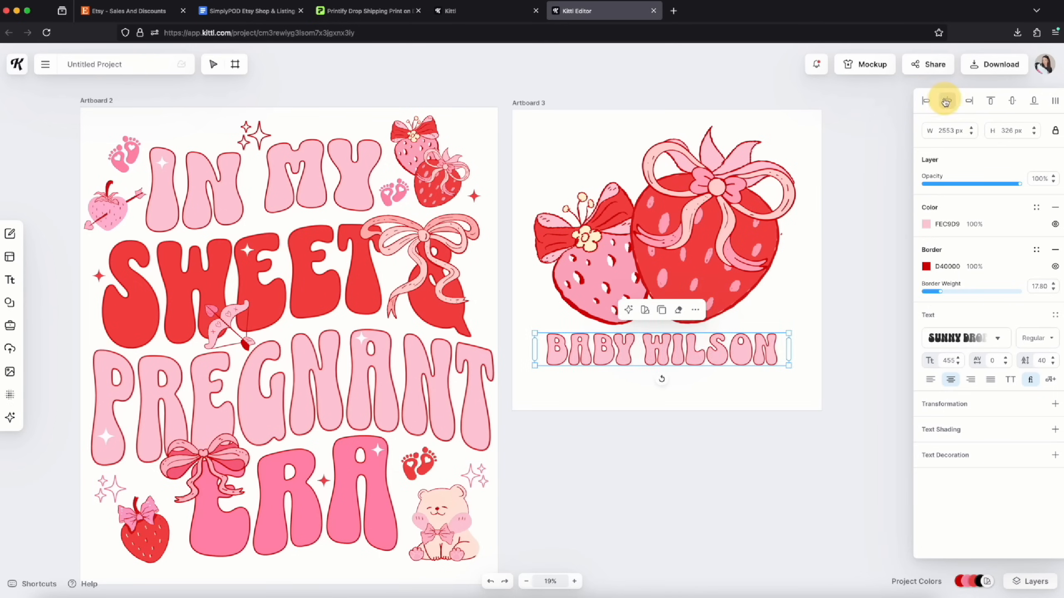
Add the text "DUE 2025" under the baby name and enlarge it to about 1277 × 138 px
left_click(650, 389)
key("t")
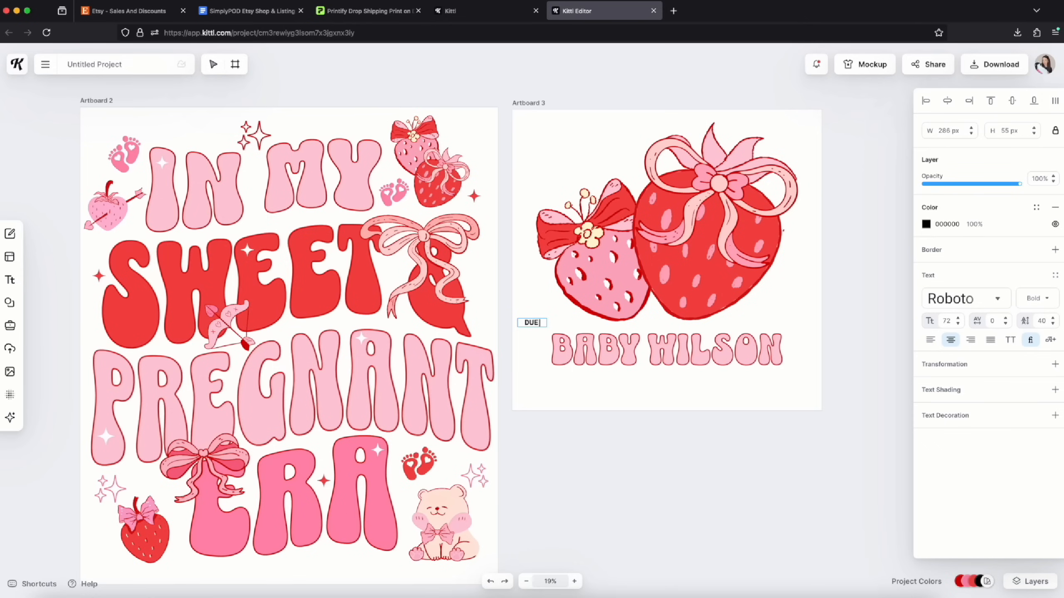
type("DUE")
key("Return")
type("2025")
left_click(621, 386)
left_click_drag(547, 323, 669, 378)
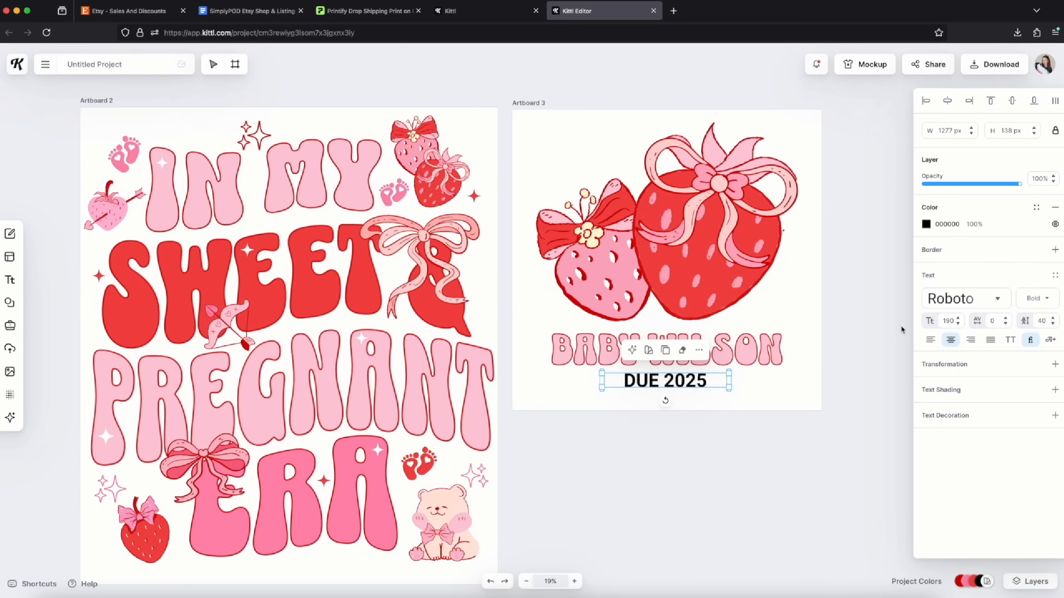
Try London News and Adventurer 06 on the "DUE 2025" text, settling on the Anton typeface
left_click(997, 299)
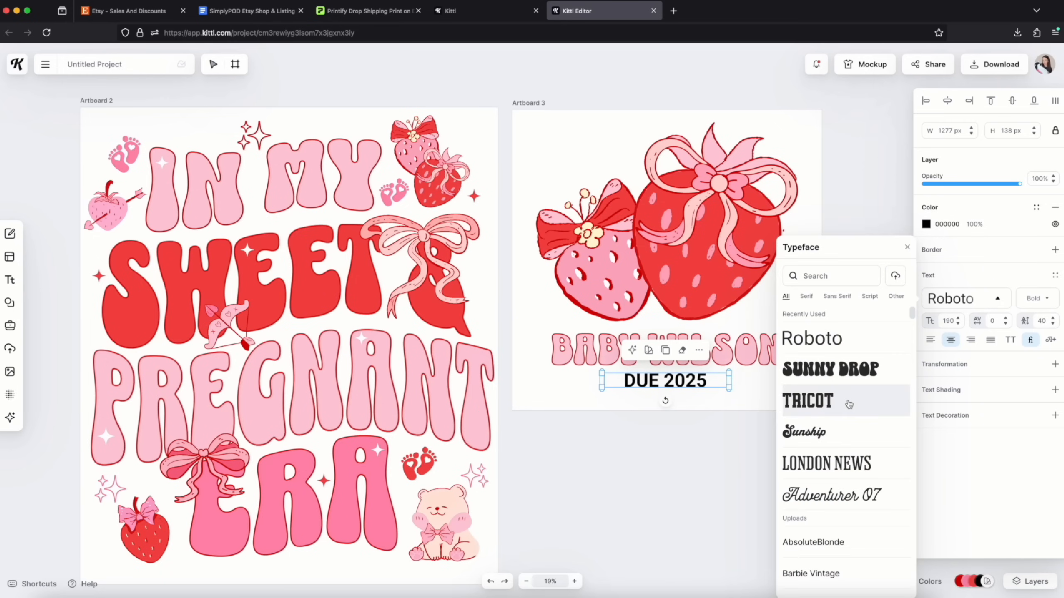
scroll(848, 405, "down", 1)
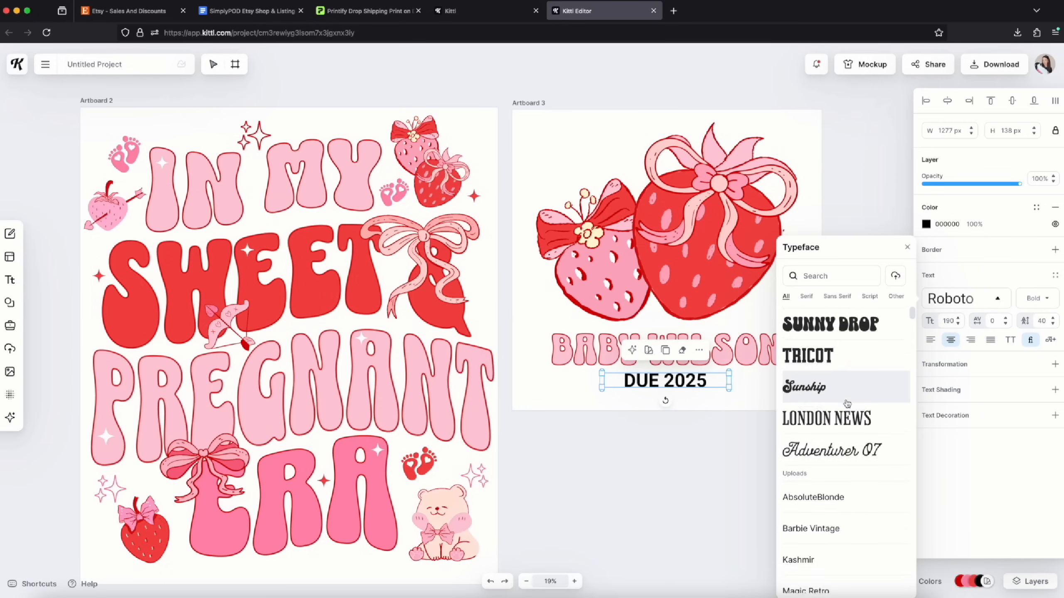
left_click(838, 420)
scroll(839, 421, "down", 6)
scroll(838, 419, "down", 15)
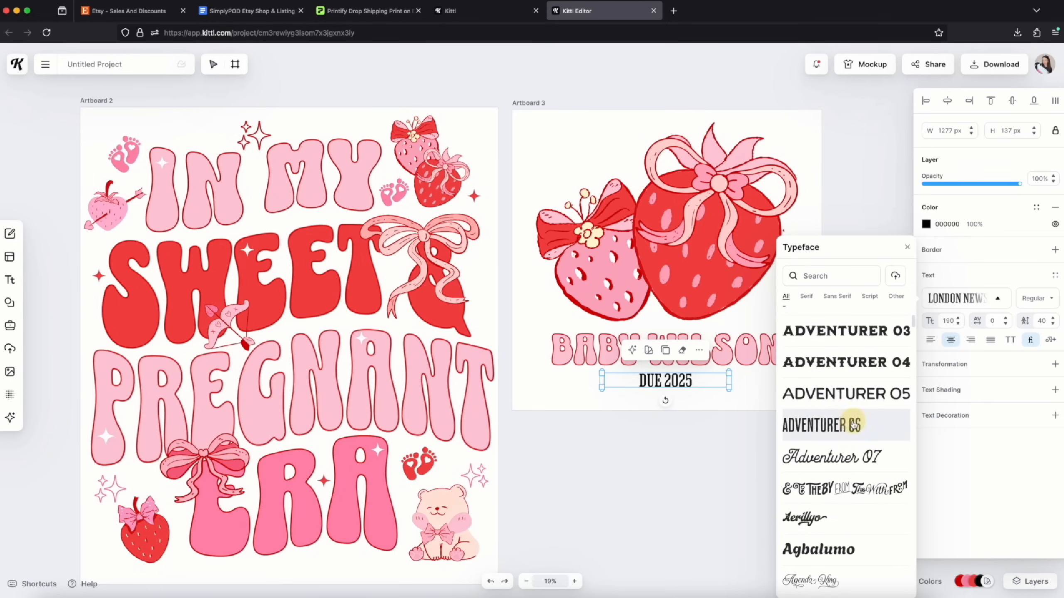
left_click(854, 425)
scroll(835, 423, "down", 5)
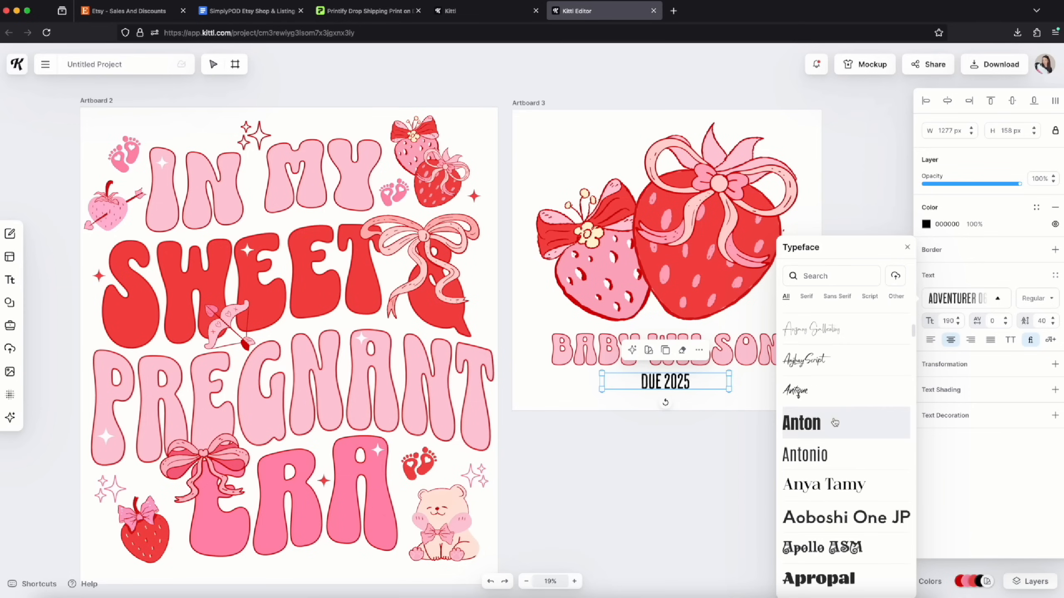
left_click(835, 422)
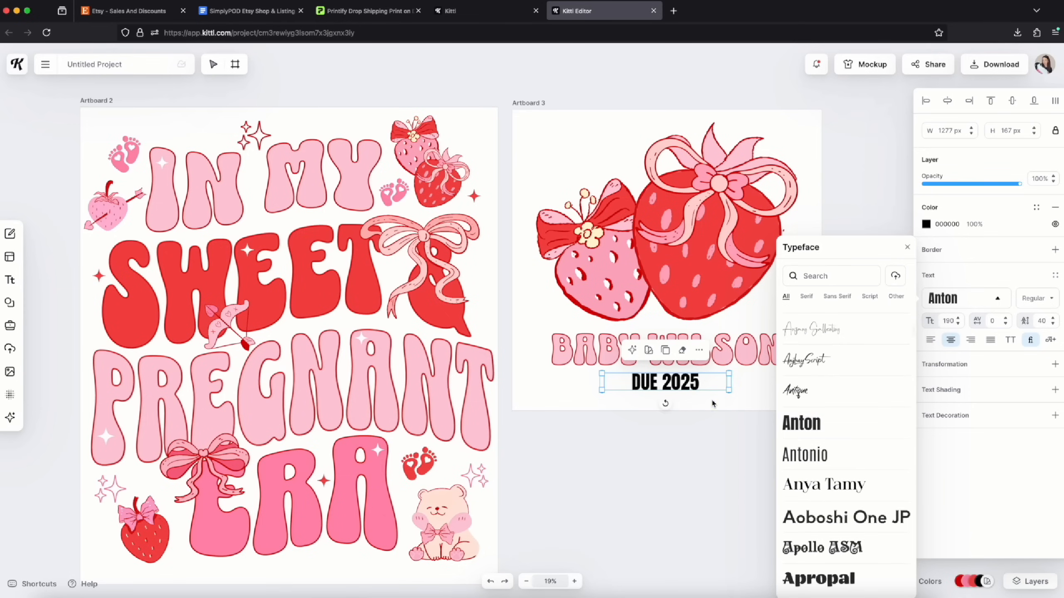
left_click(712, 403)
Resize the "DUE 2025" text to about 867 × 191 px and colour it the same dark red as the baby name's border
left_click(692, 382)
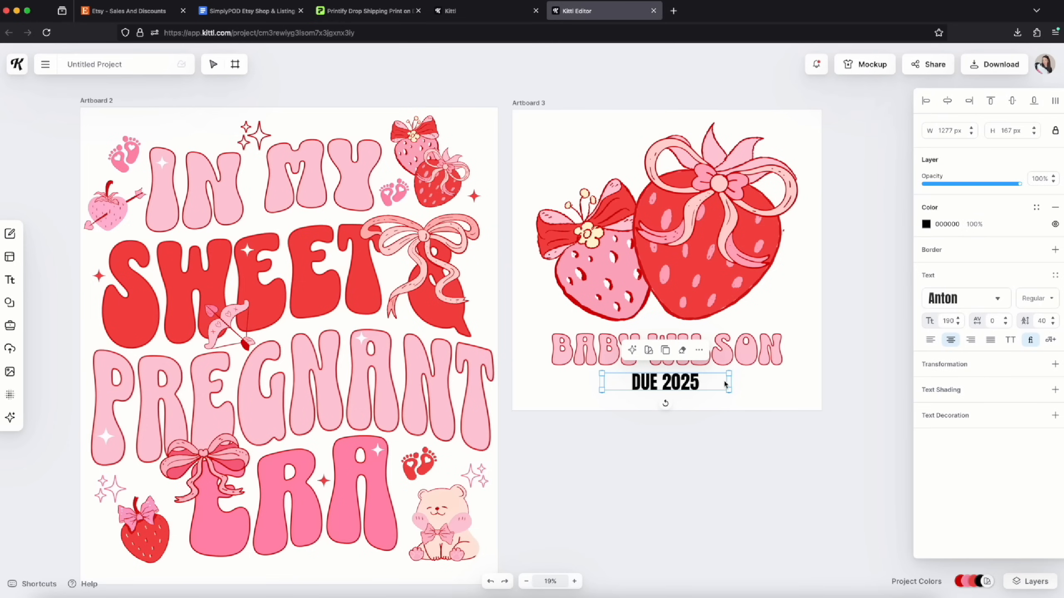
left_click_drag(729, 381, 684, 384)
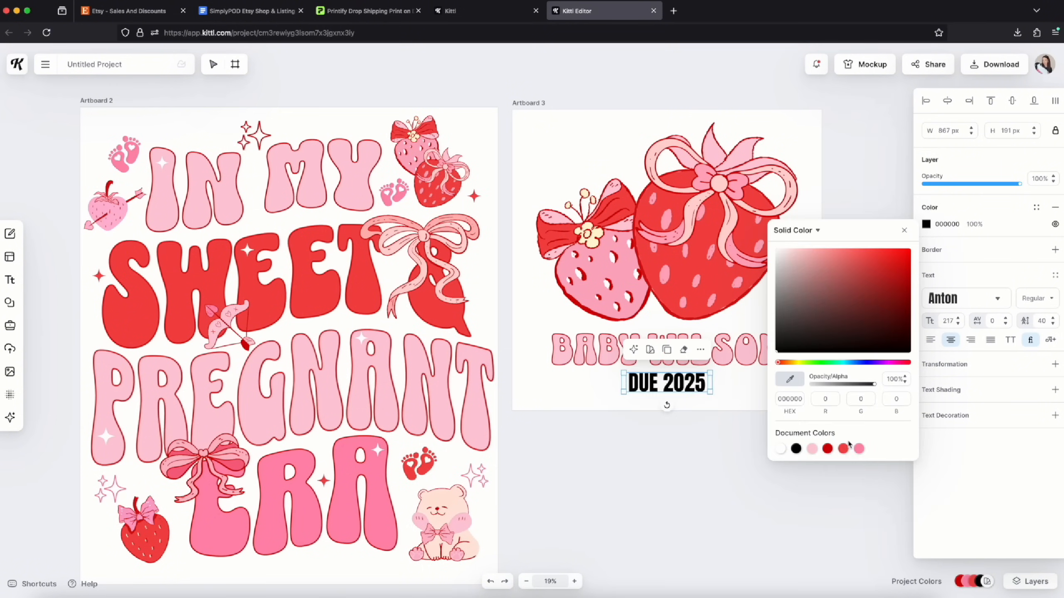
left_click(828, 449)
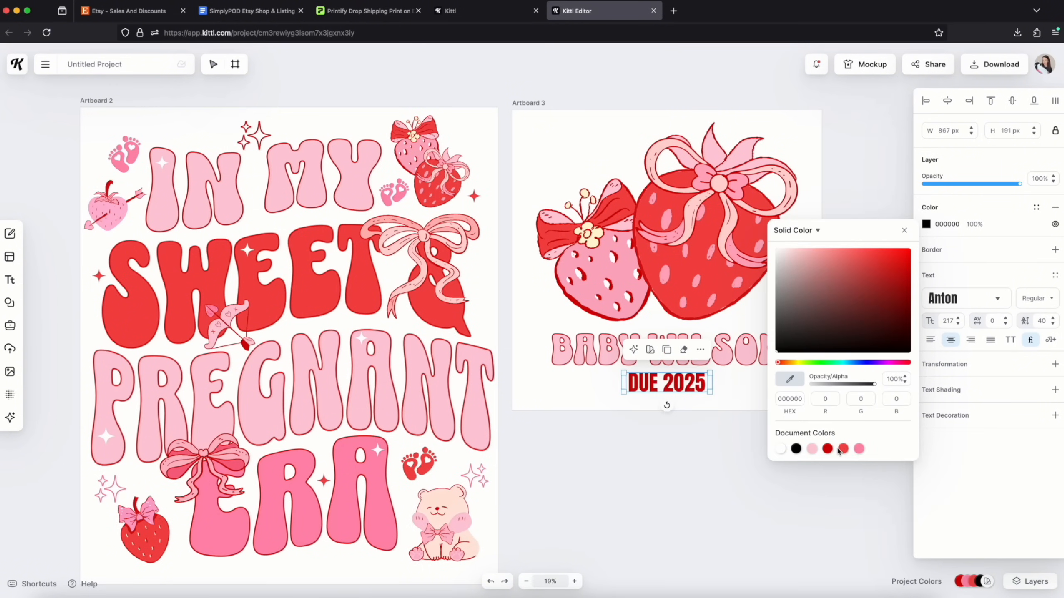
left_click(674, 441)
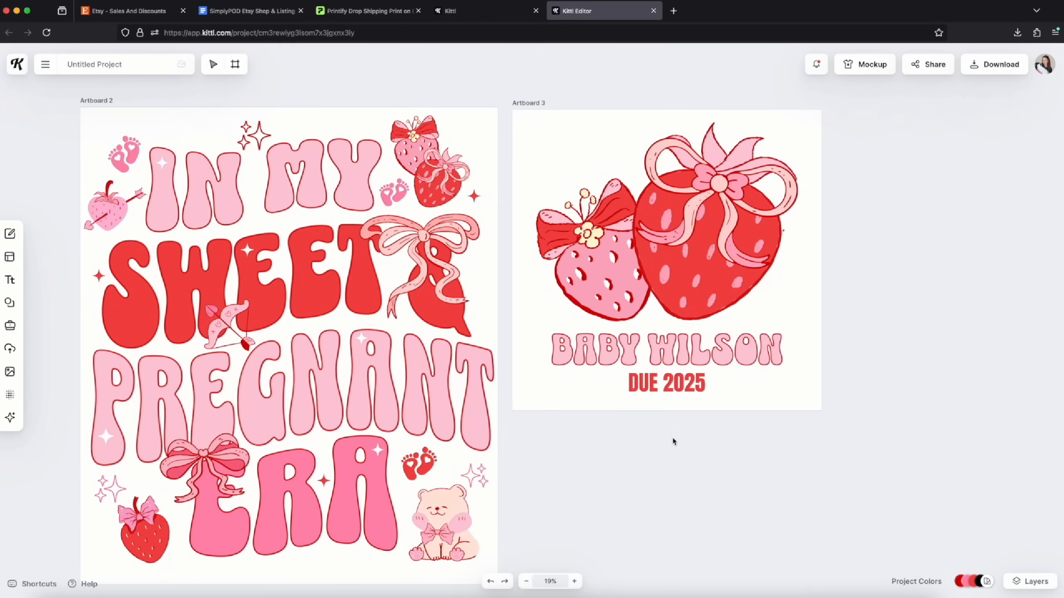
Draw a new artboard of about 2718 × 2214 px beside the strawberry design's artboard
scroll(631, 484, "down", 3)
scroll(631, 485, "right", 3)
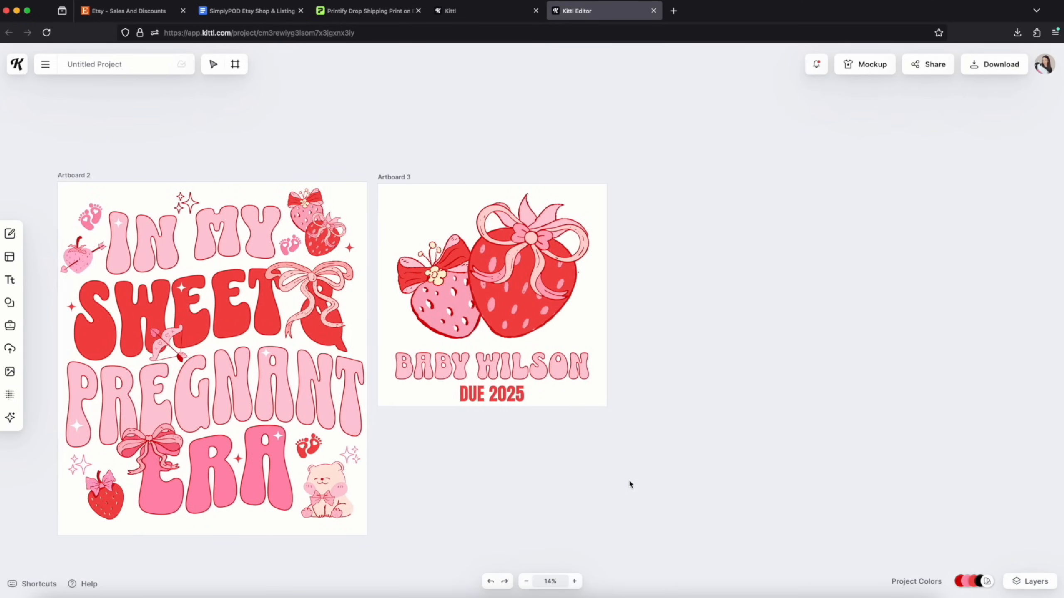
scroll(631, 484, "down", 3)
scroll(630, 485, "right", 2)
scroll(629, 485, "left", 2)
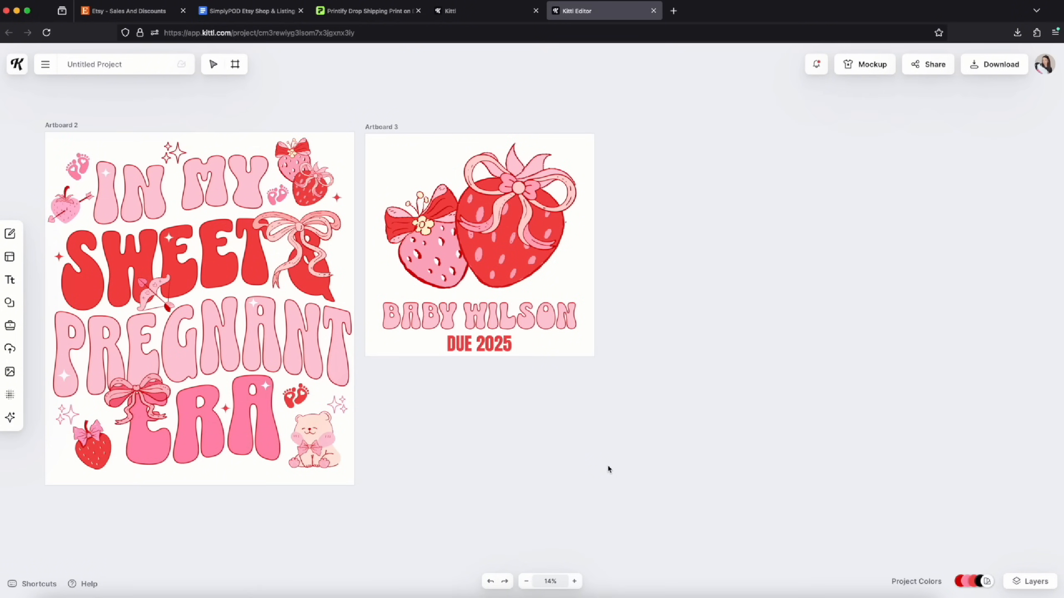
scroll(609, 469, "left", 2)
left_click_drag(674, 127, 875, 289)
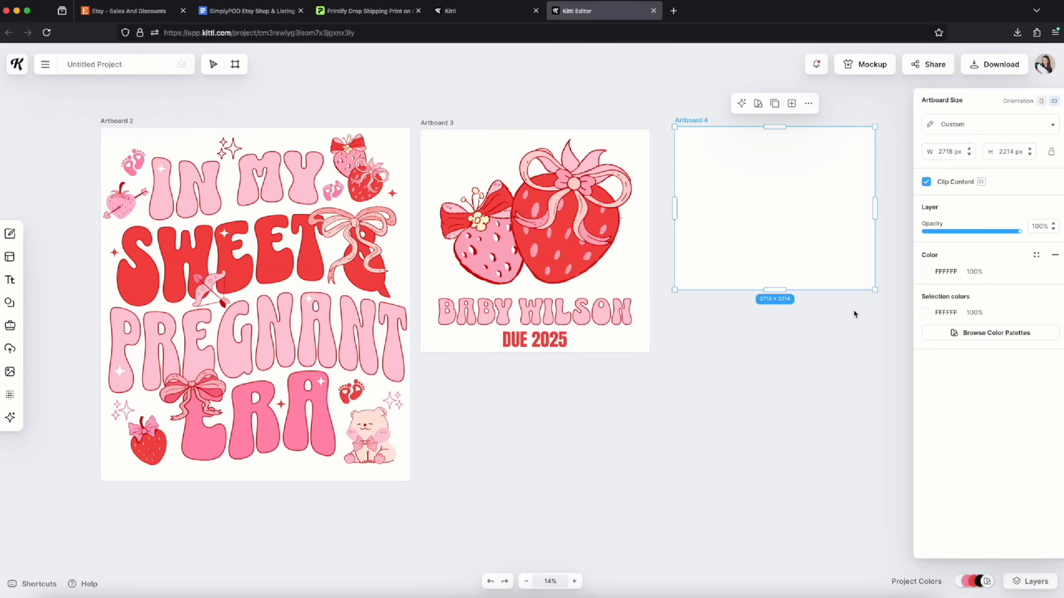
Enlarge the back-view pink T-shirt photo to about 2710 × 3384 px so it fills the new artboard
scroll(855, 314, "right", 3)
scroll(831, 308, "up", 2)
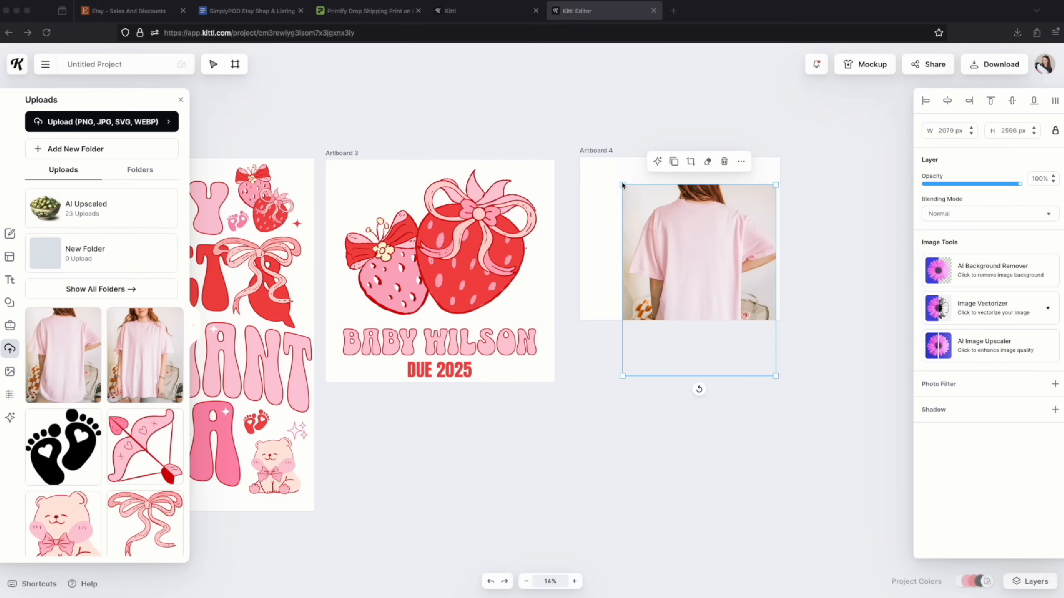
left_click_drag(622, 185, 588, 168)
left_click_drag(599, 378, 574, 397)
left_click_drag(776, 157, 780, 152)
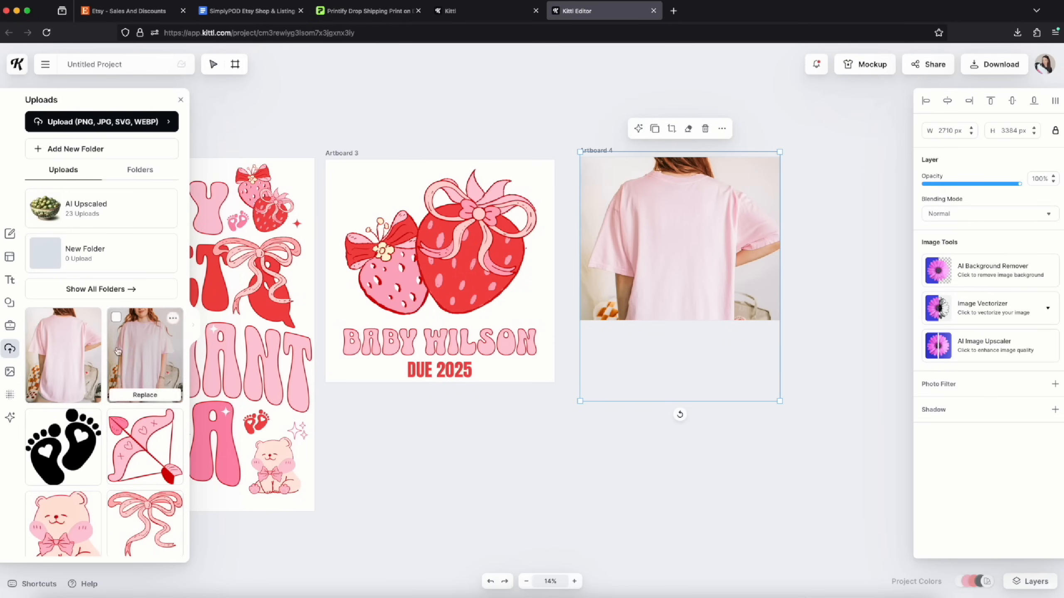
Add a circular mask, shrink it to about 1157 × 1157 px and place it over the T-shirt photo's upper-left corner
mouse_move(49, 312)
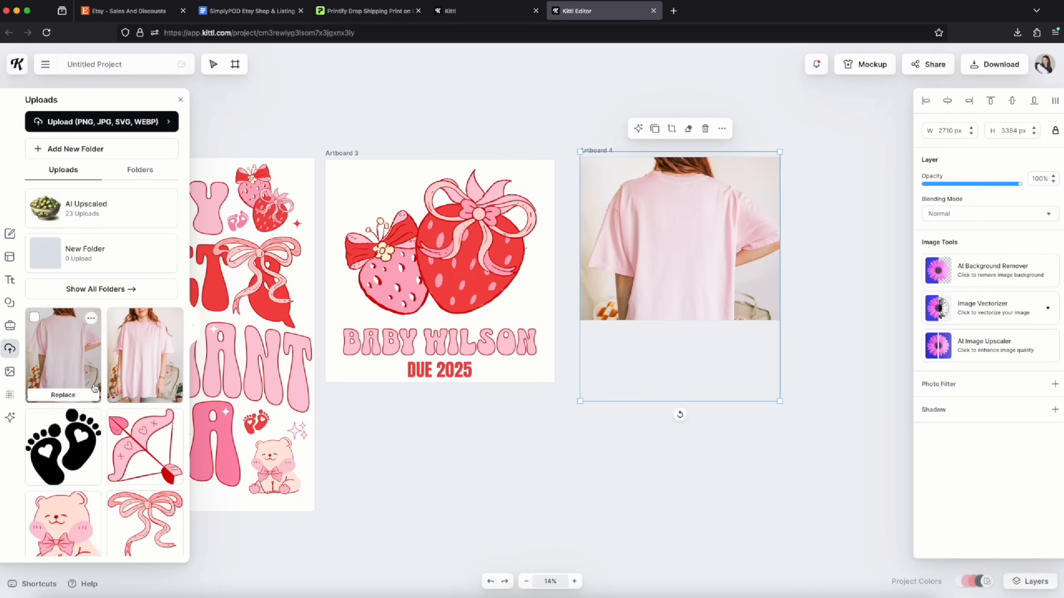
left_click(9, 302)
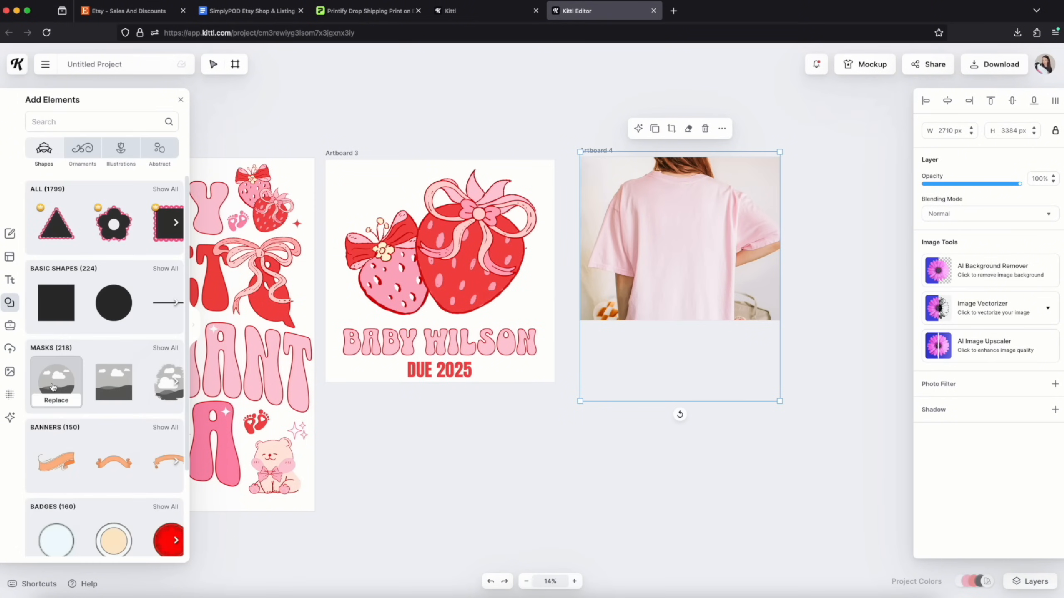
left_click(56, 382)
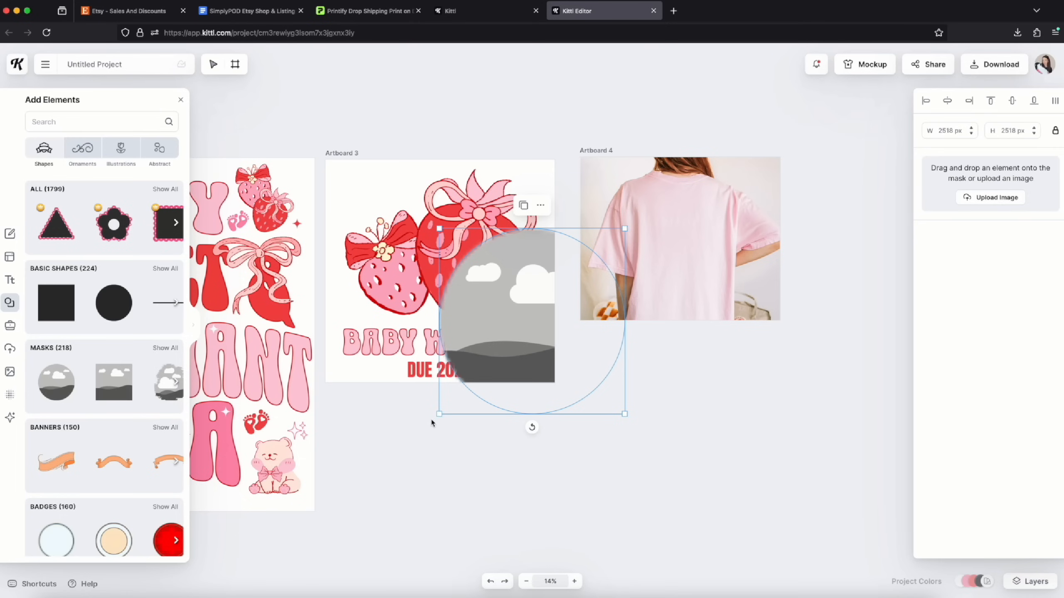
left_click_drag(485, 362, 656, 267)
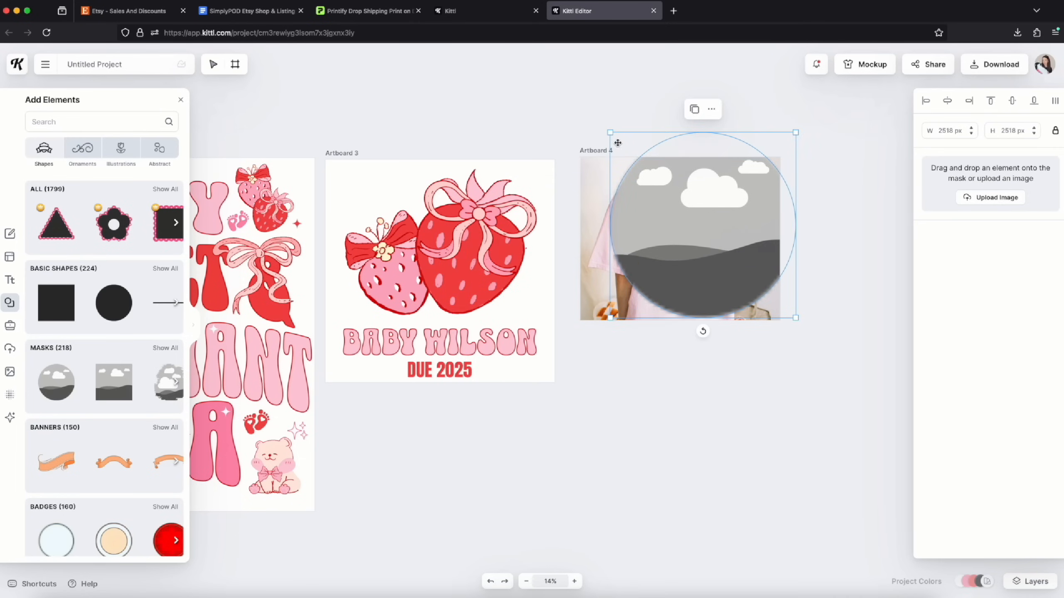
left_click_drag(611, 134, 711, 230)
left_click_drag(764, 272, 620, 191)
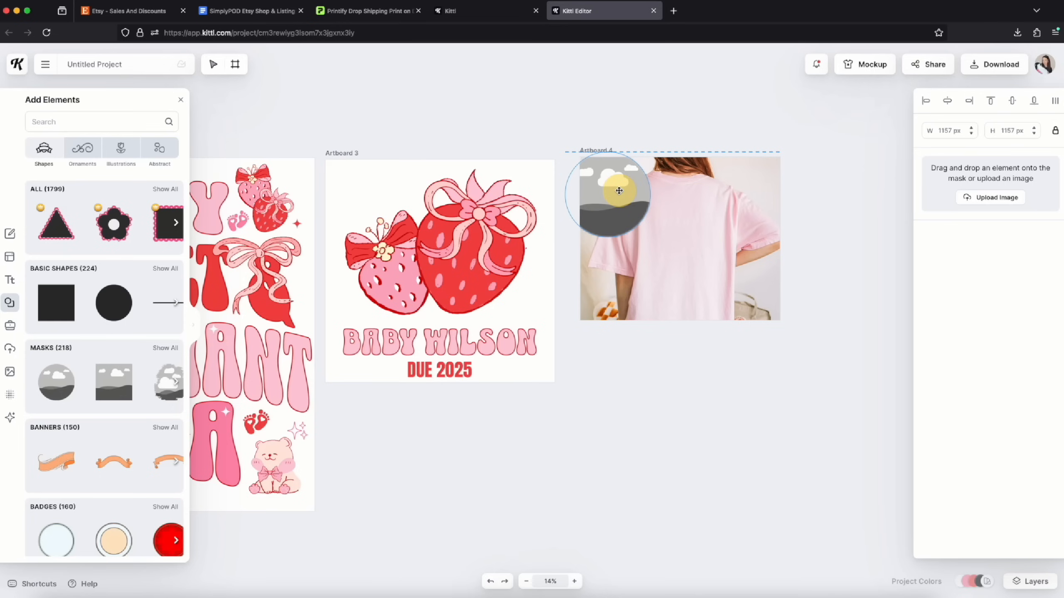
Fill the circular mask with the front-view pink T-shirt photo and enlarge the photo inside it
left_click(10, 349)
left_click_drag(145, 355, 608, 206)
double_click(608, 205)
left_click_drag(565, 250, 506, 322)
left_click(748, 383)
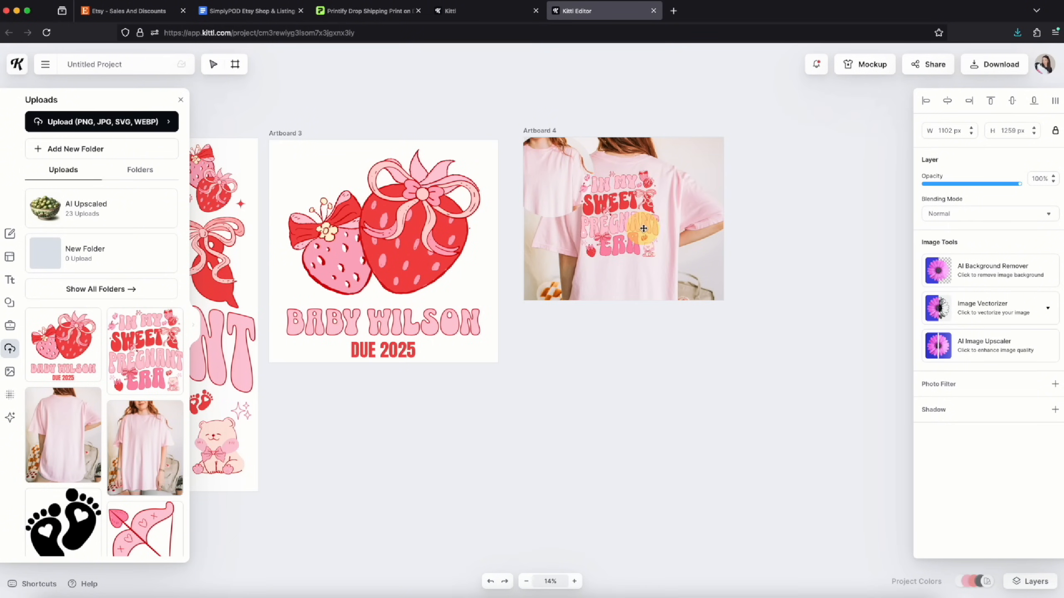
Enlarge the pregnant era design on the shirt's back to about 1169 × 1336 px, lower its opacity to 88% and send it backward
left_click_drag(643, 230, 643, 230)
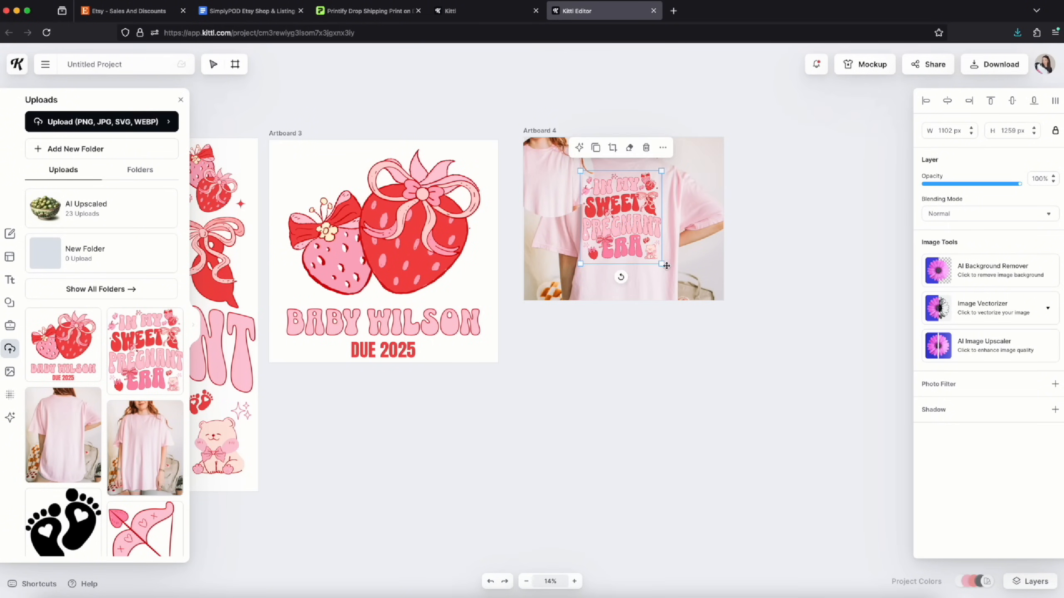
left_click_drag(661, 265, 666, 273)
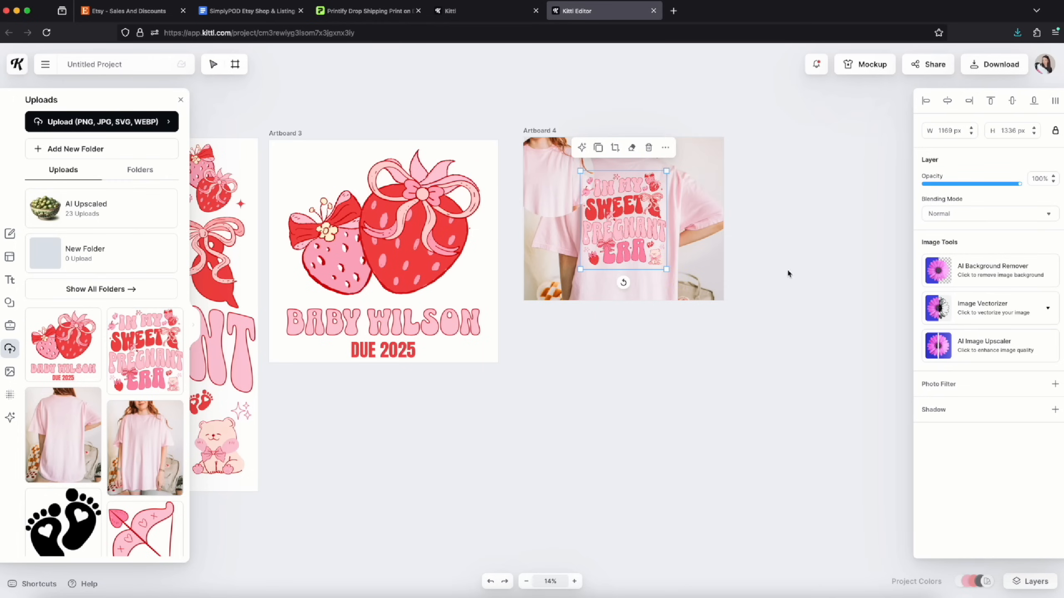
mouse_move(1018, 184)
left_mouse_down()
mouse_move(999, 189)
mouse_move(1009, 188)
left_mouse_up()
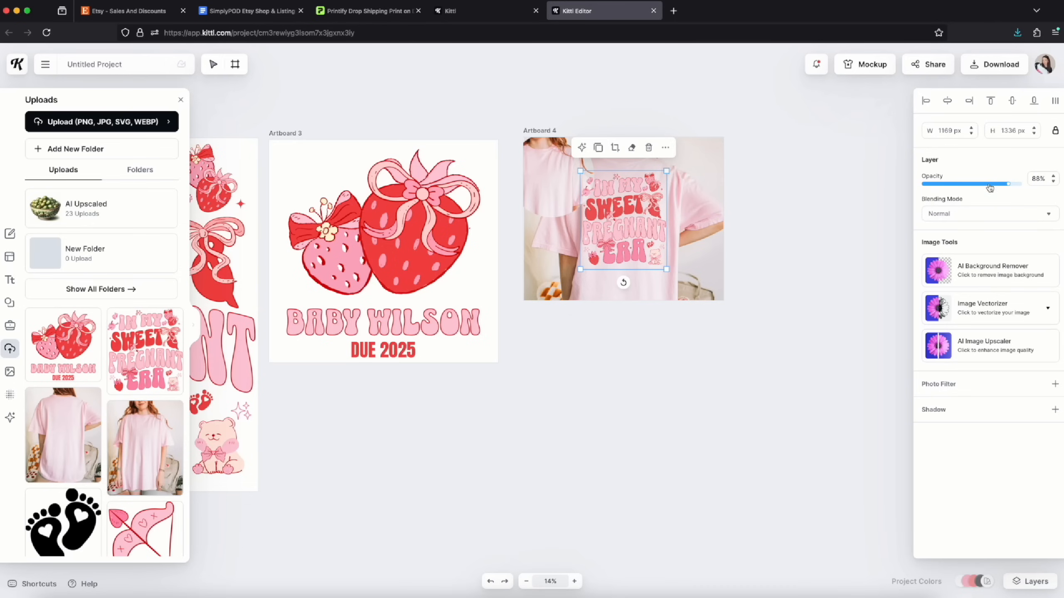
right_click(647, 227)
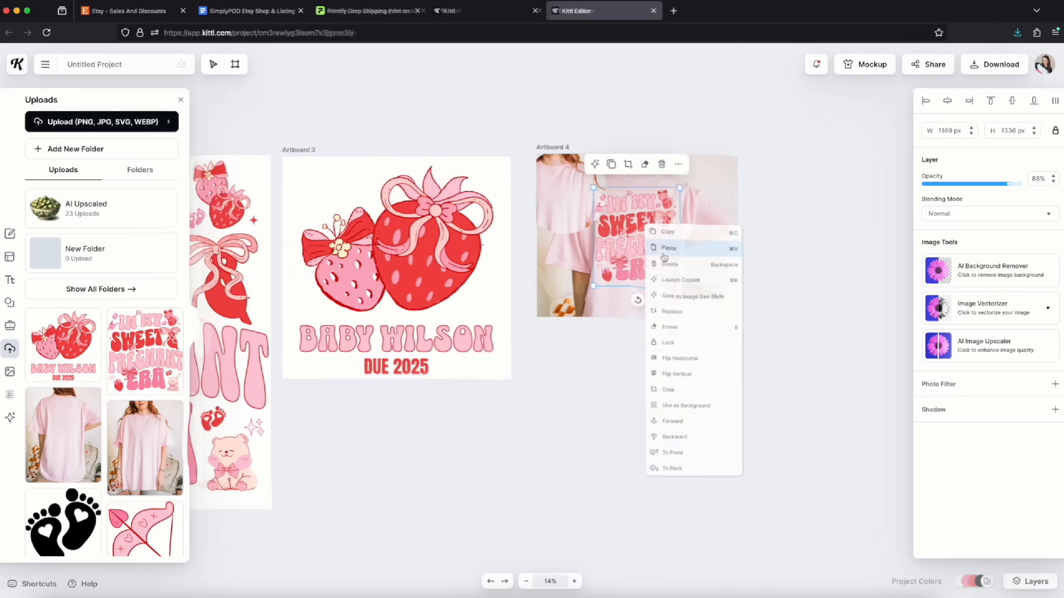
left_click(687, 438)
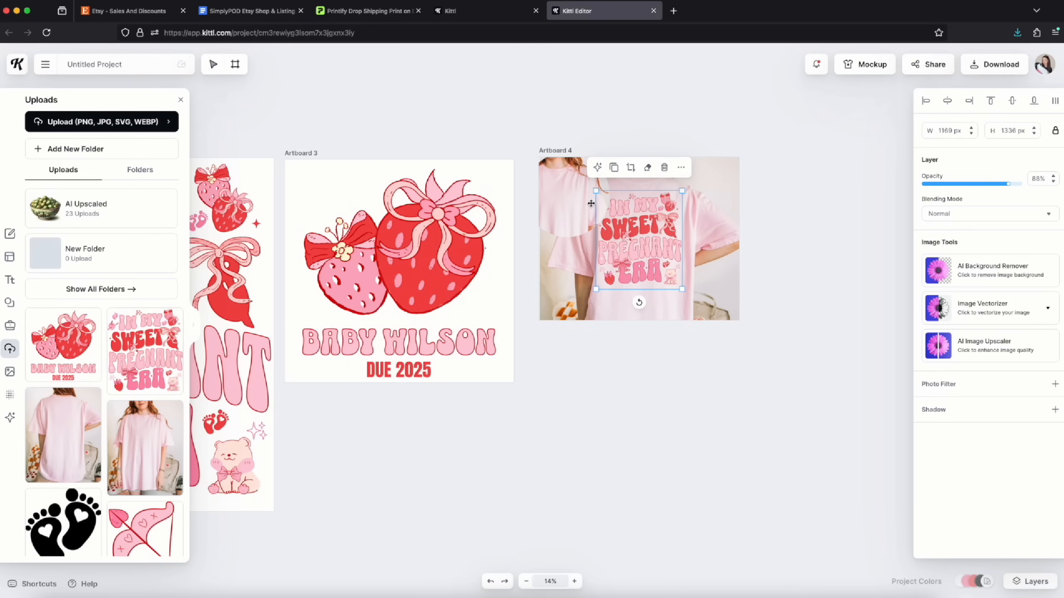
Place the uploaded strawberry baby name design on the masked shirt's chest at about 323 × 314 px with 85% opacity
left_click(559, 195)
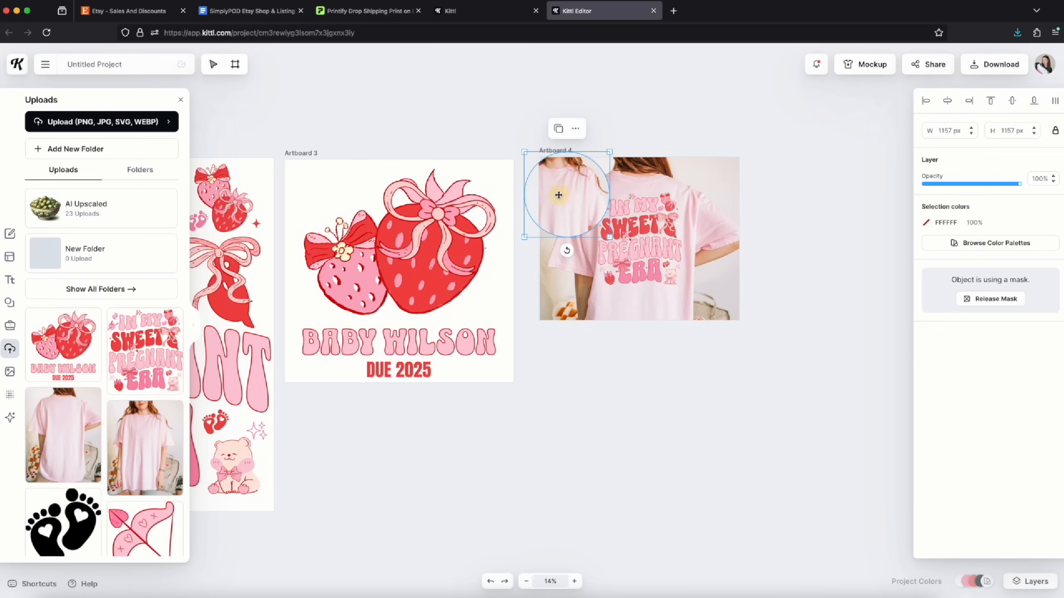
left_click(54, 350)
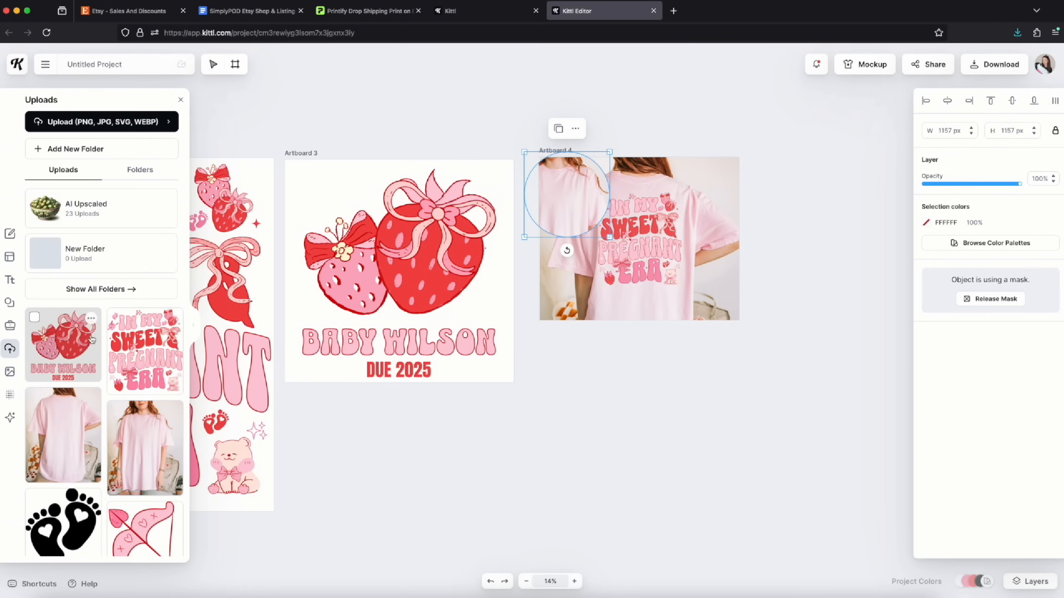
left_click_drag(443, 416, 586, 295)
left_click_drag(596, 252, 569, 190)
left_click_drag(1019, 185, 1006, 189)
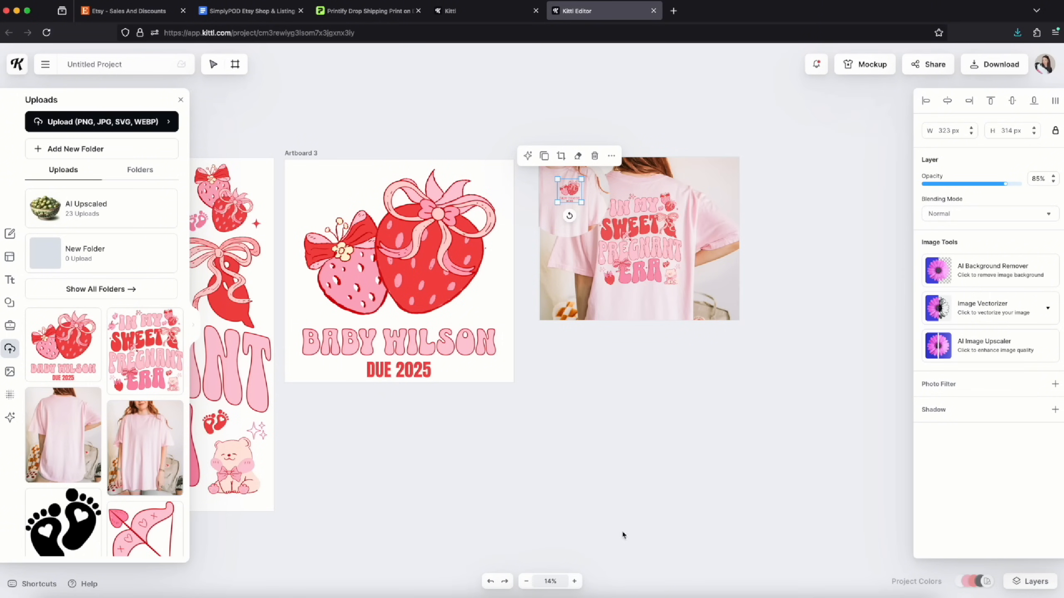
left_click(574, 582)
left_click(901, 318)
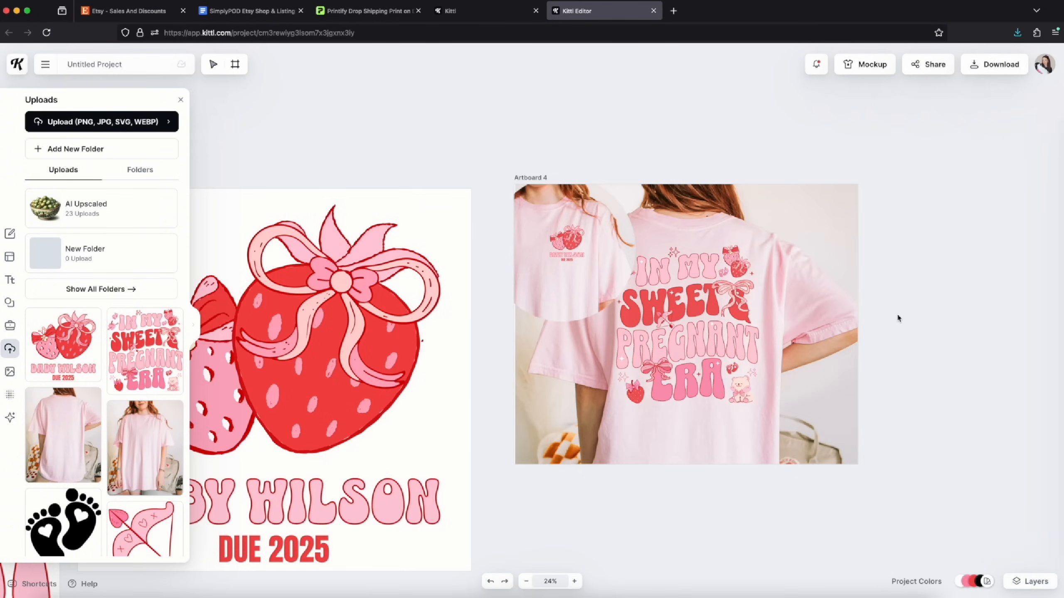
Shrink the strawberry design on the masked shirt's chest to about 305 × 297 px and recentre it
left_click(570, 250)
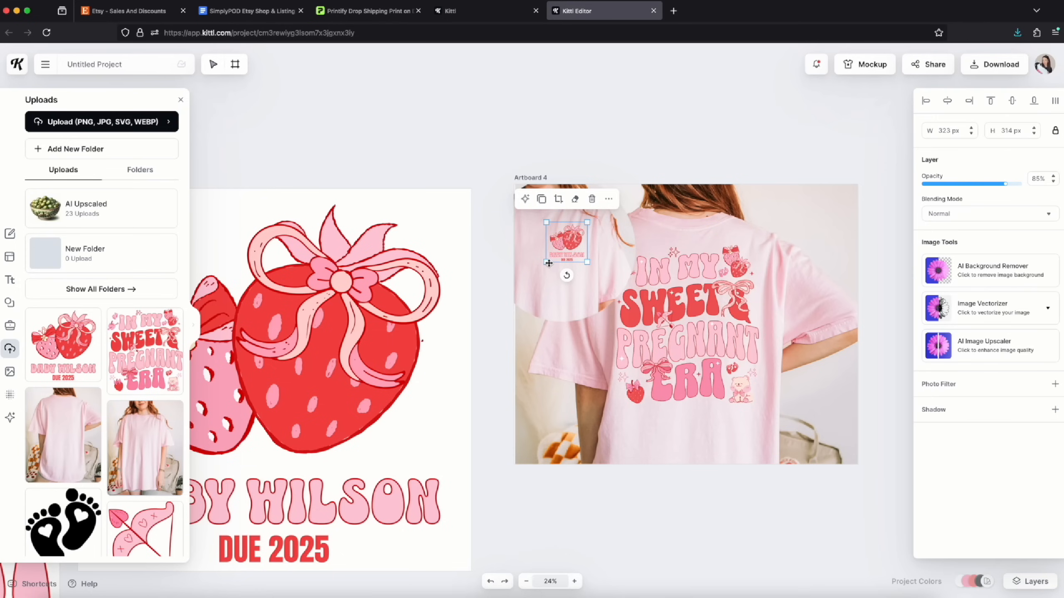
left_click_drag(549, 260, 564, 243)
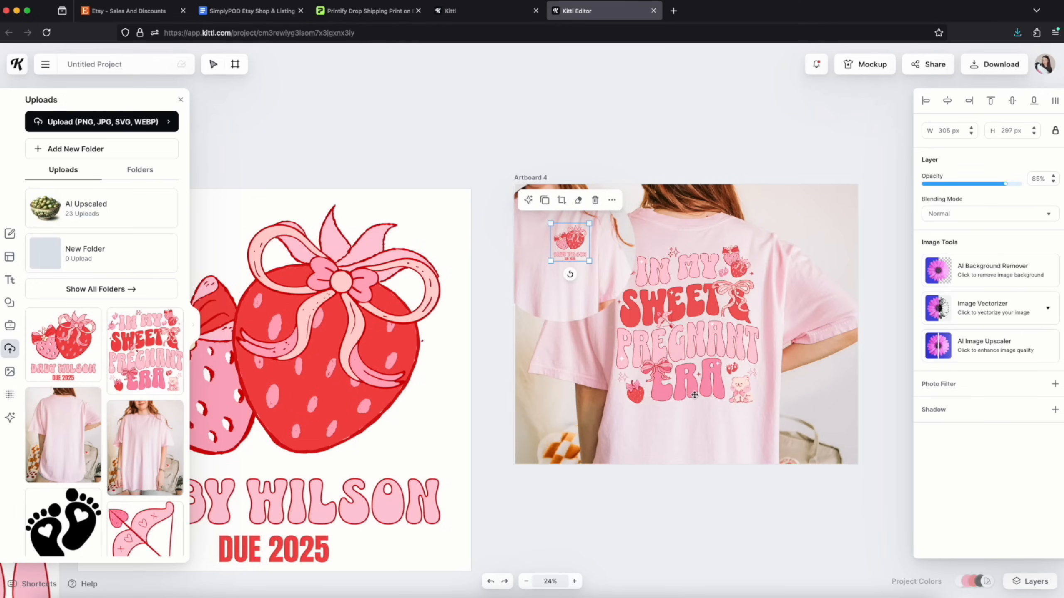
scroll(694, 396, "down", 3)
scroll(694, 395, "right", 2)
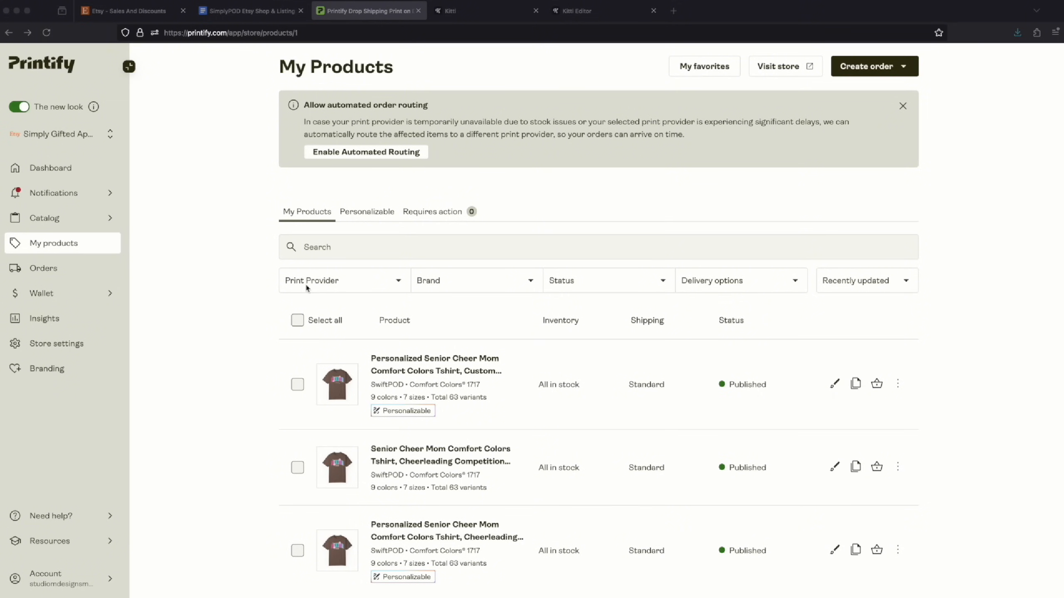
Switch to Printify and open the Comfort Colors 1717 Unisex Garment-Dyed T-shirt from the women's T-shirts catalog
left_click(106, 221)
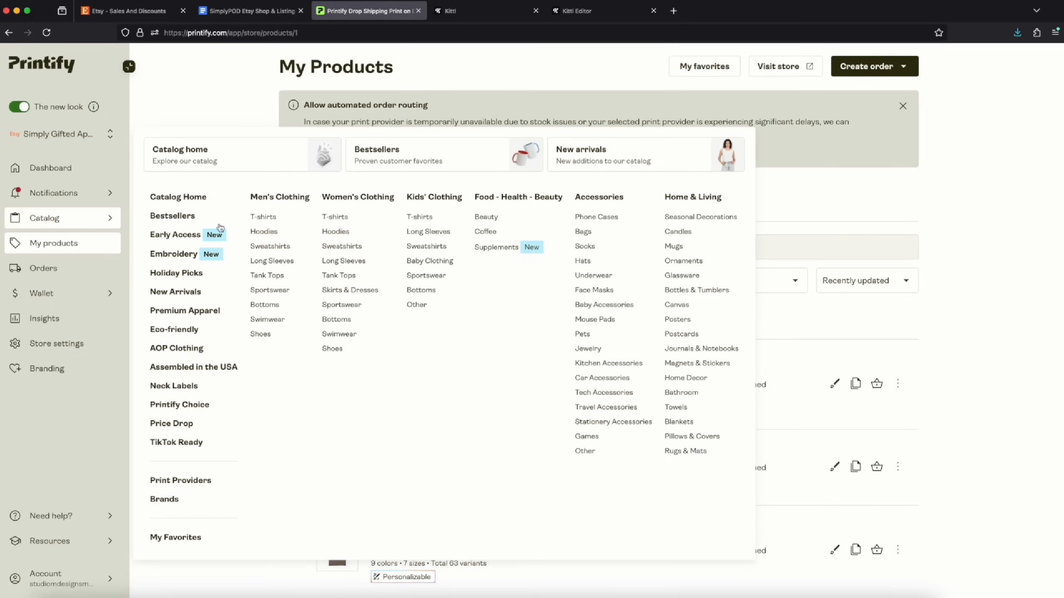
left_click(934, 287)
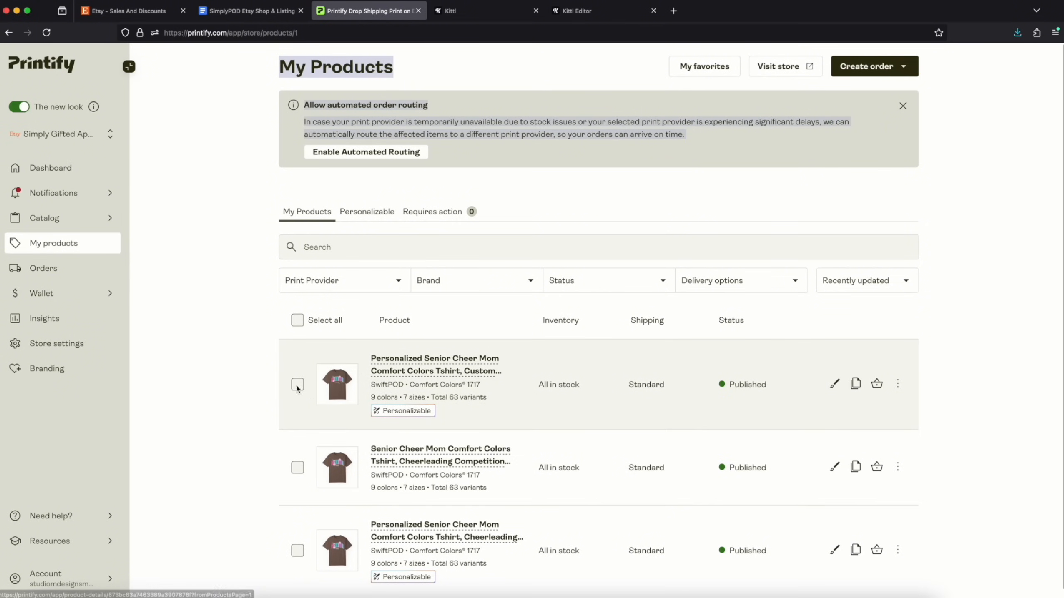
left_click(59, 221)
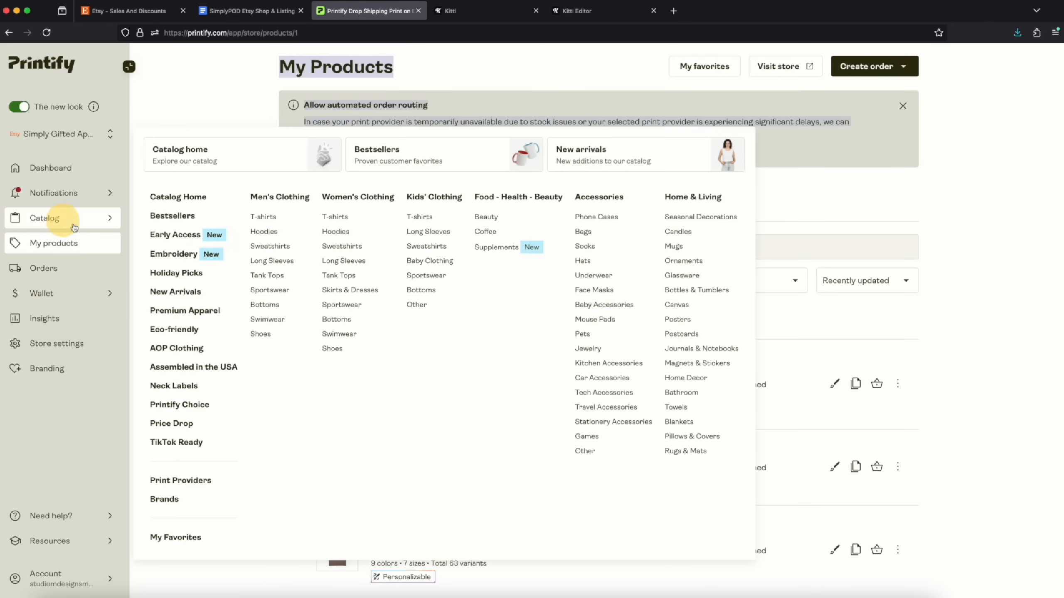
left_click(342, 218)
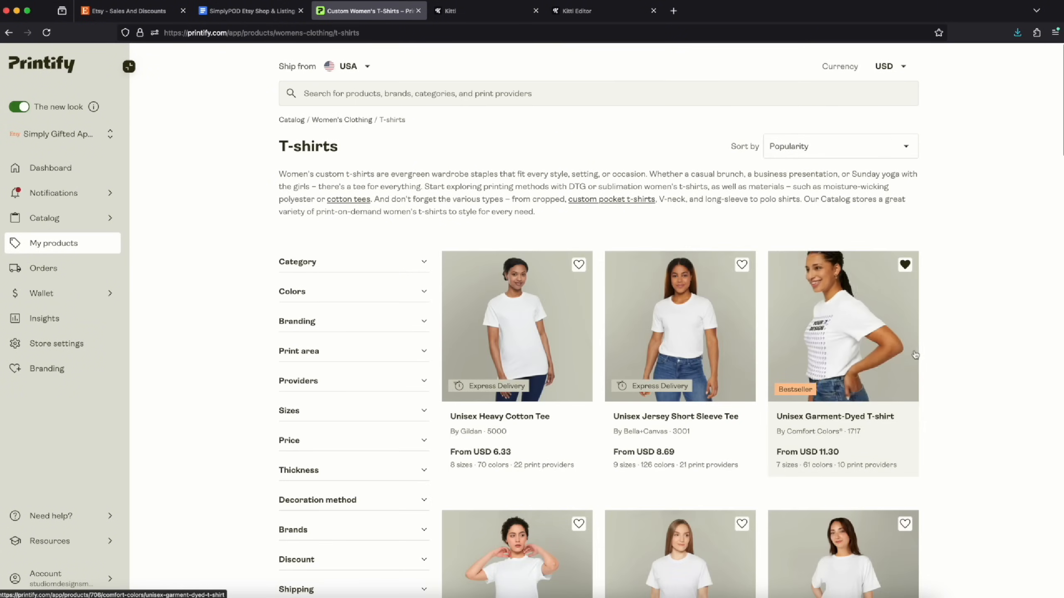
left_click(807, 413)
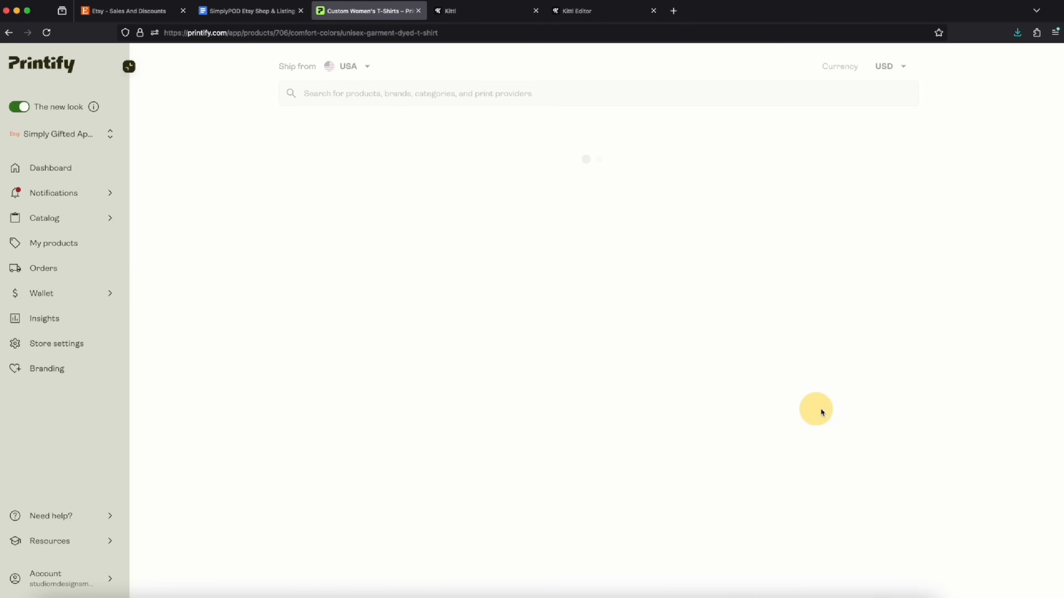
Choose the fulfilment provider manually and start designing the T-shirt with SwiftPOD
scroll(839, 378, "down", 5)
scroll(839, 378, "down", 5)
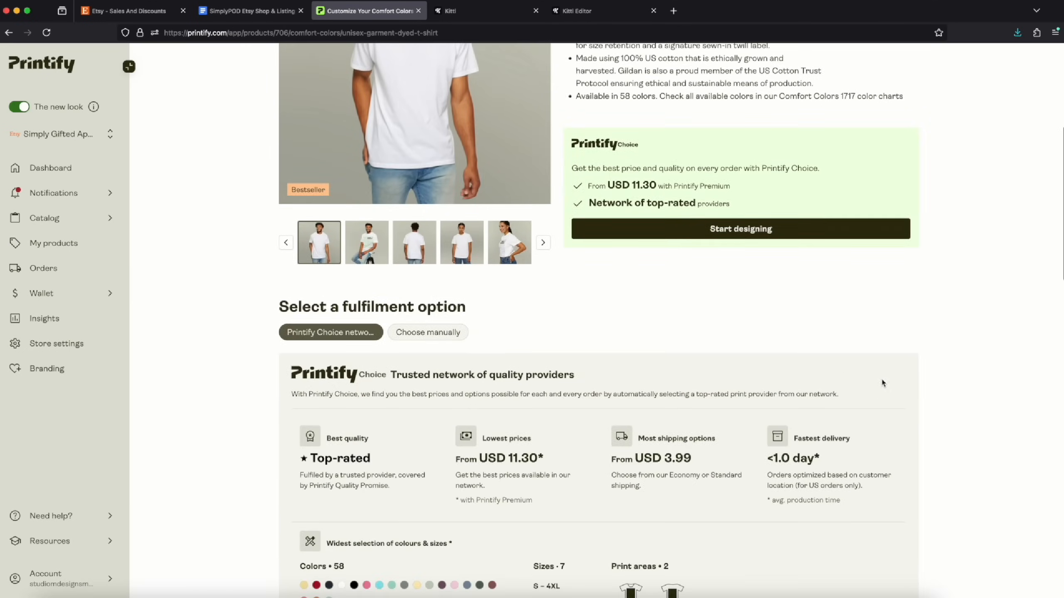
left_click(432, 248)
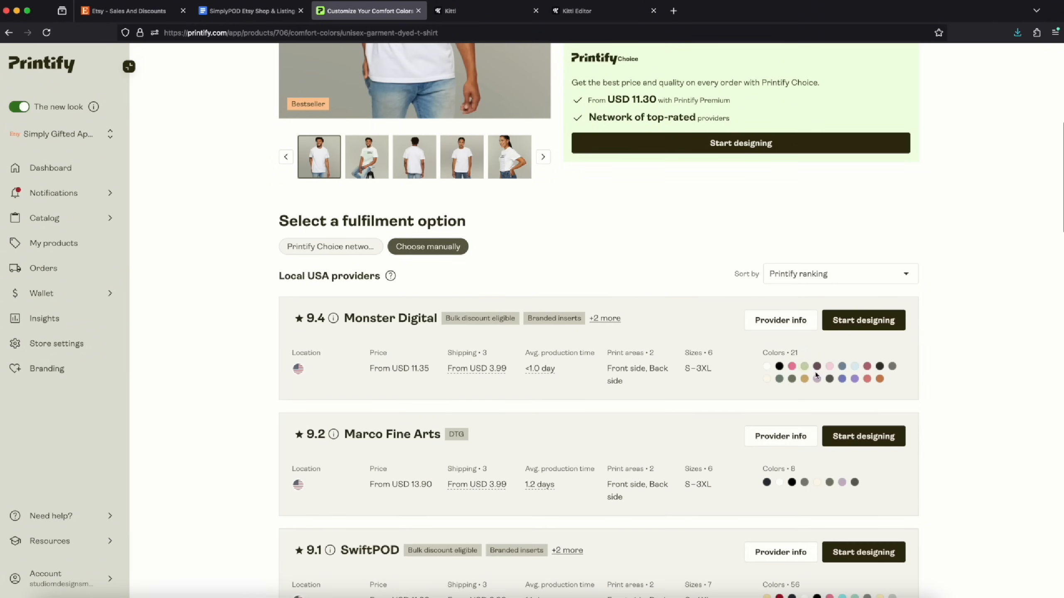
scroll(900, 396, "down", 6)
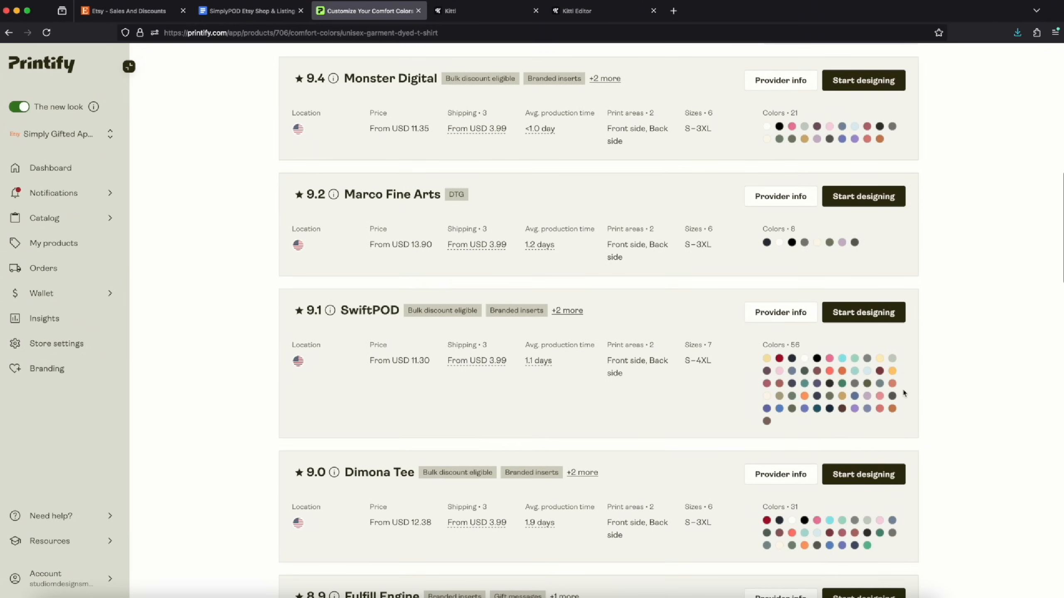
left_click(882, 313)
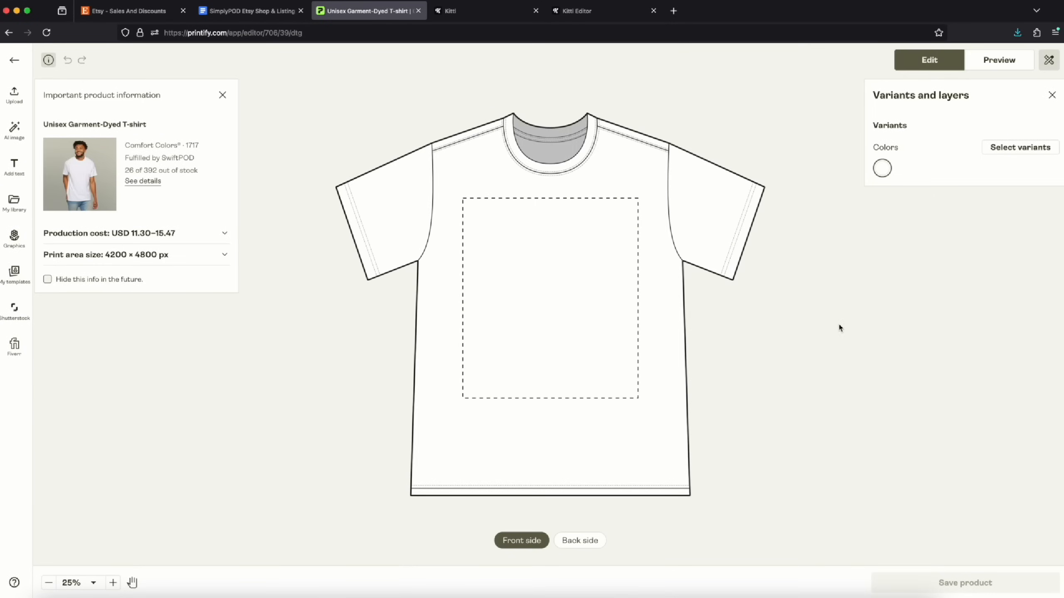
Add the Espresso, Ivory, Orchid and Blossom colour variants to the T-shirt alongside White
left_click(1014, 148)
scroll(916, 236, "down", 3)
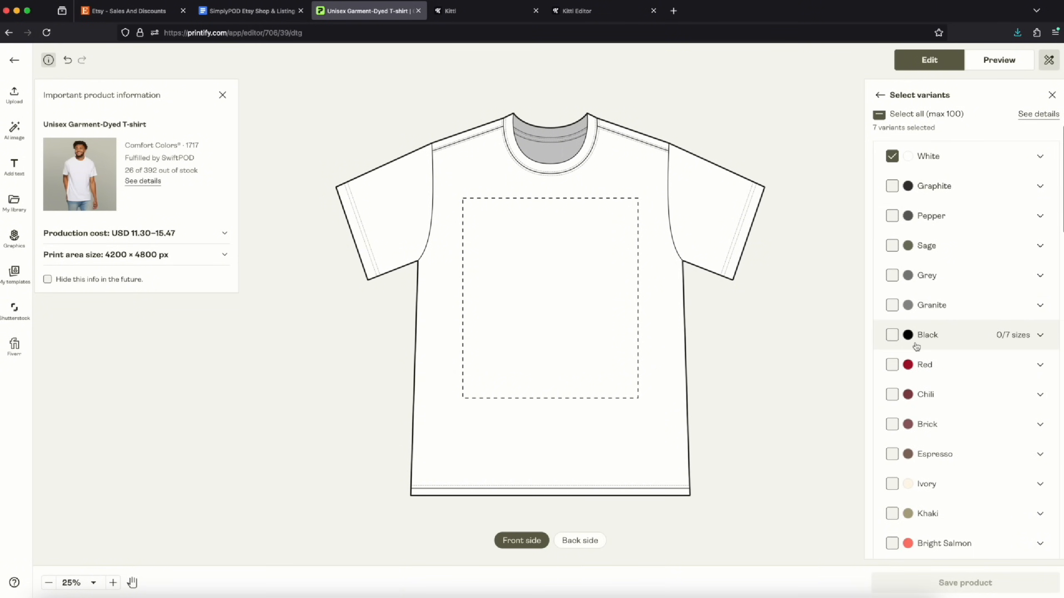
scroll(913, 304, "down", 2)
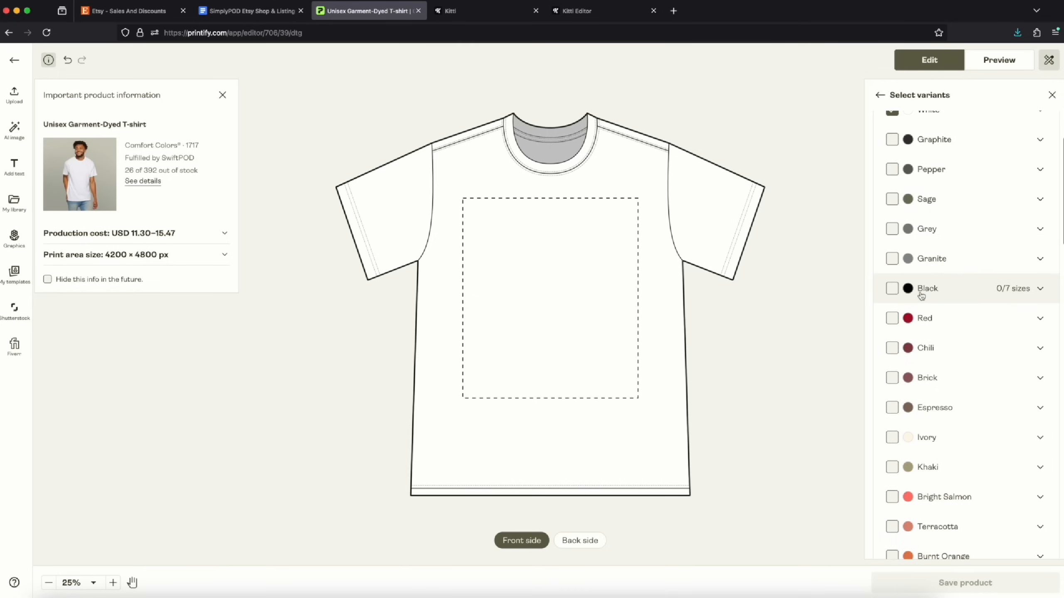
left_click(892, 407)
scroll(891, 405, "down", 2)
left_click(890, 408)
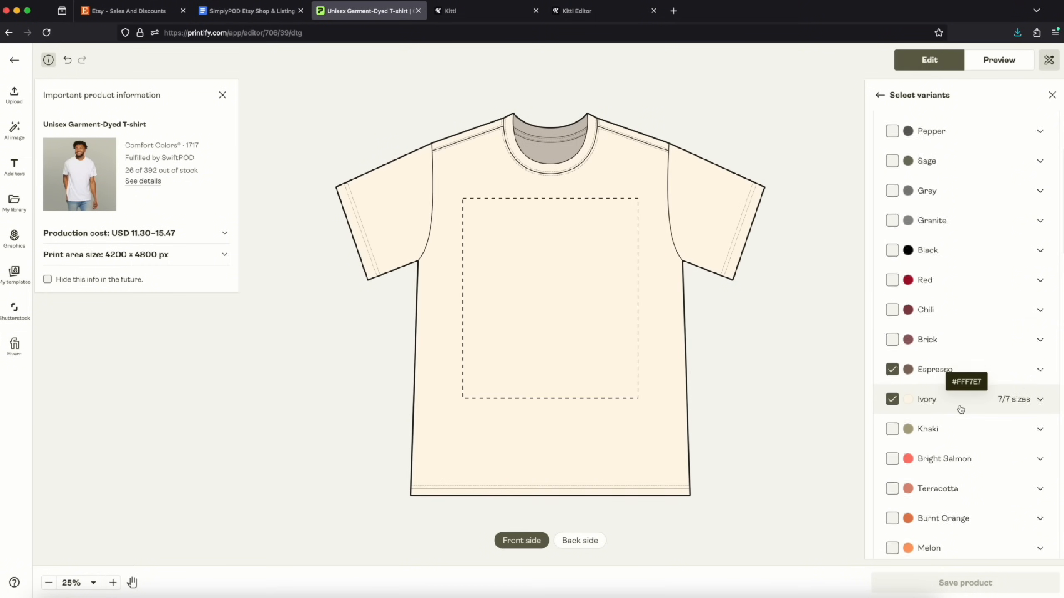
scroll(959, 408, "down", 15)
scroll(961, 410, "down", 15)
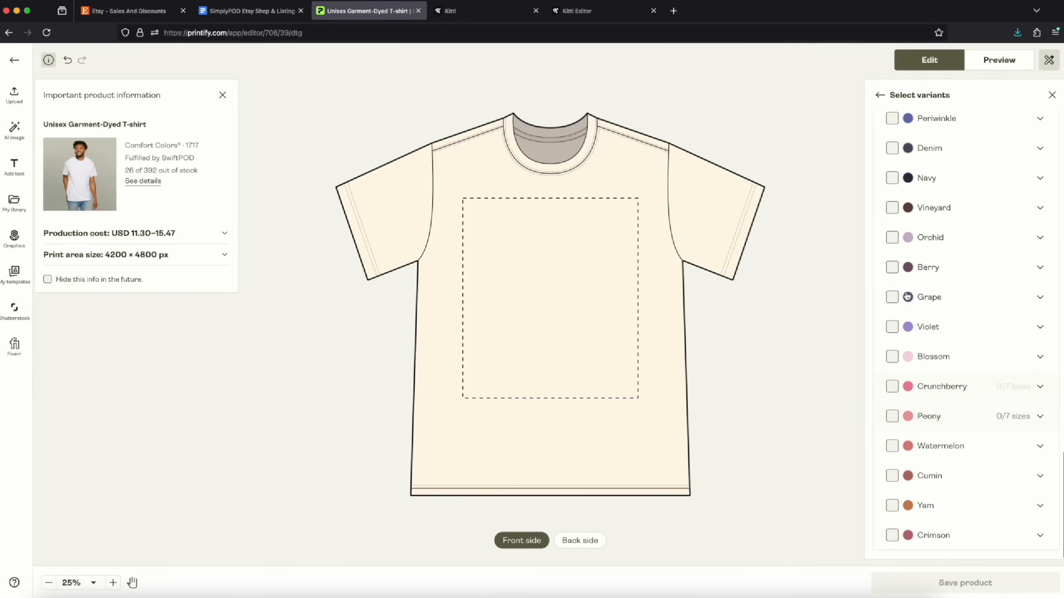
left_click(892, 238)
left_click(892, 359)
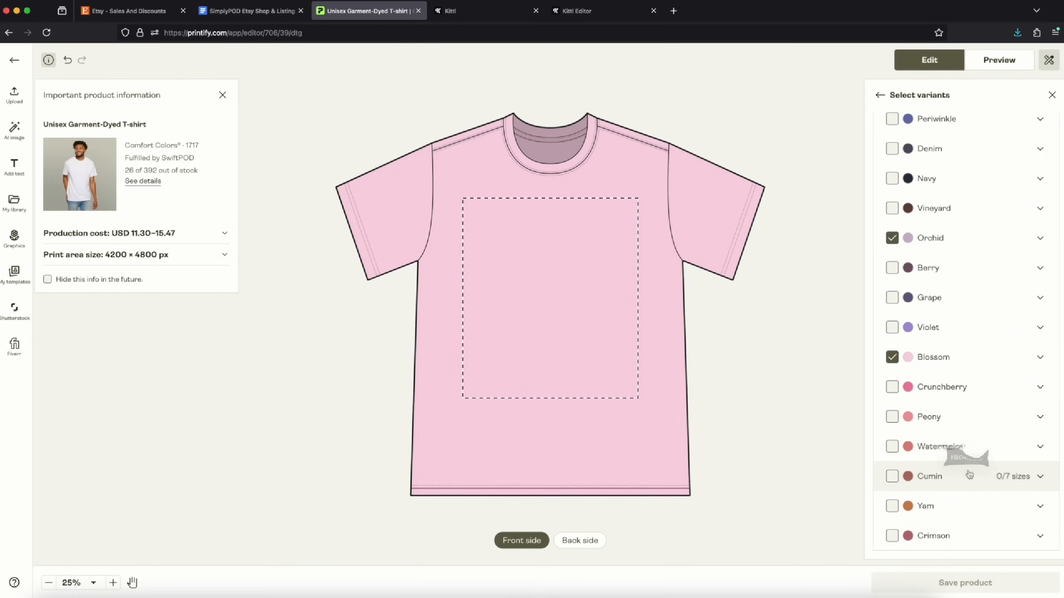
scroll(970, 477, "up", 8)
scroll(960, 468, "up", 20)
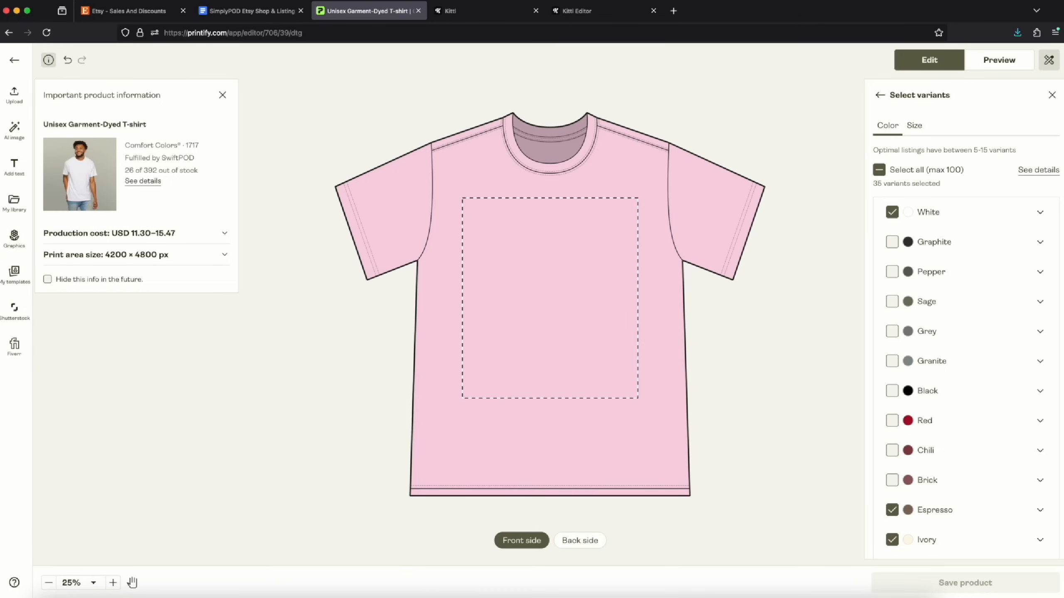
Resize the strawberry design to about 4.21 × 4.09 in and place it in the front print area's upper-right corner
left_click_drag(482, 352, 592, 257)
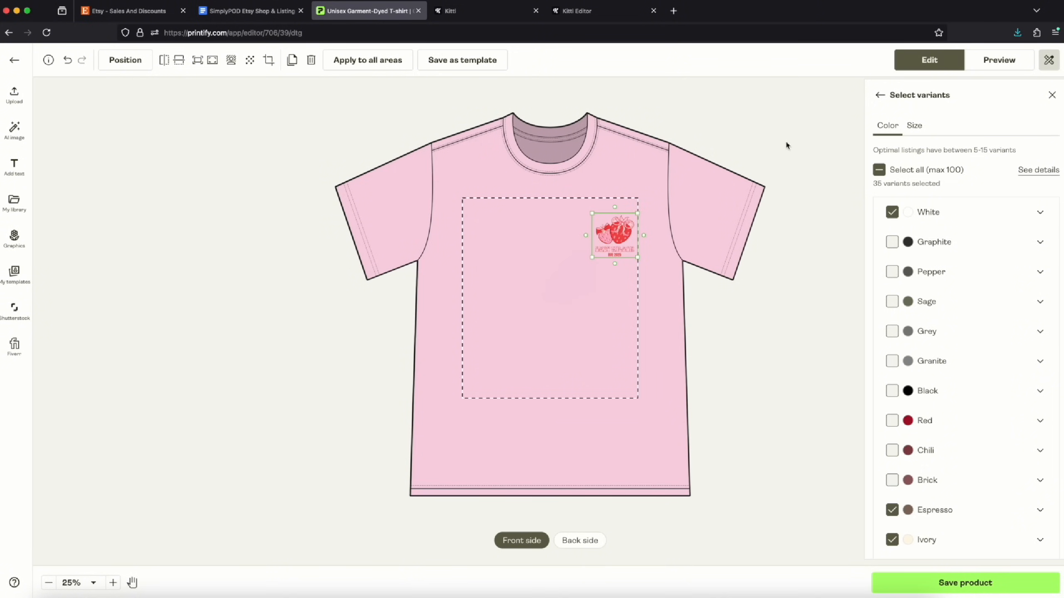
left_click(879, 98)
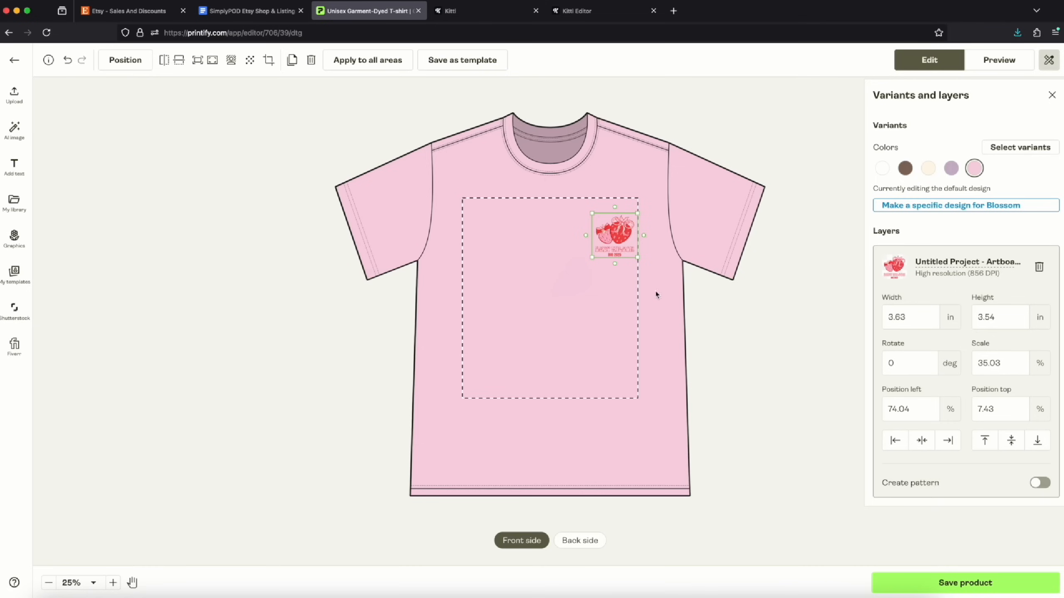
left_click_drag(591, 257, 611, 235)
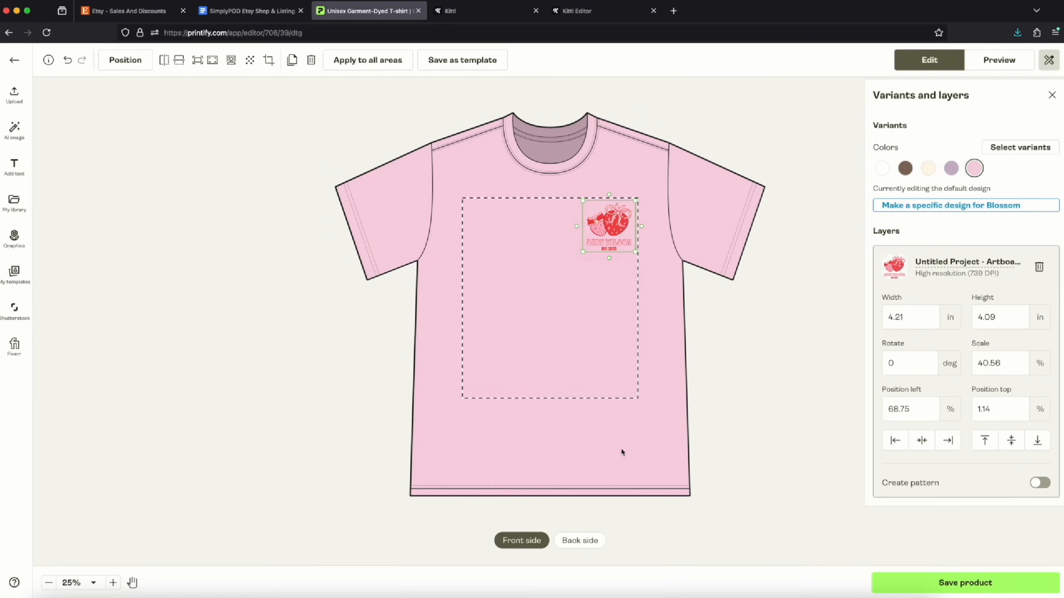
Place the pregnant era design on the shirt's back at 14 × 16 in, nudged slightly upward, and save the product
left_click(580, 541)
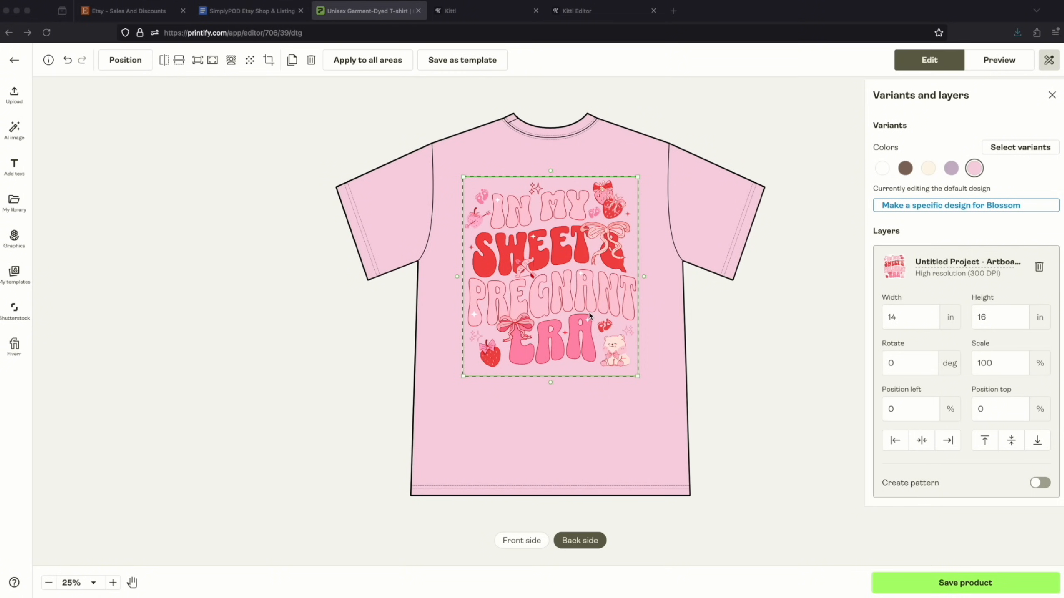
left_click(587, 304)
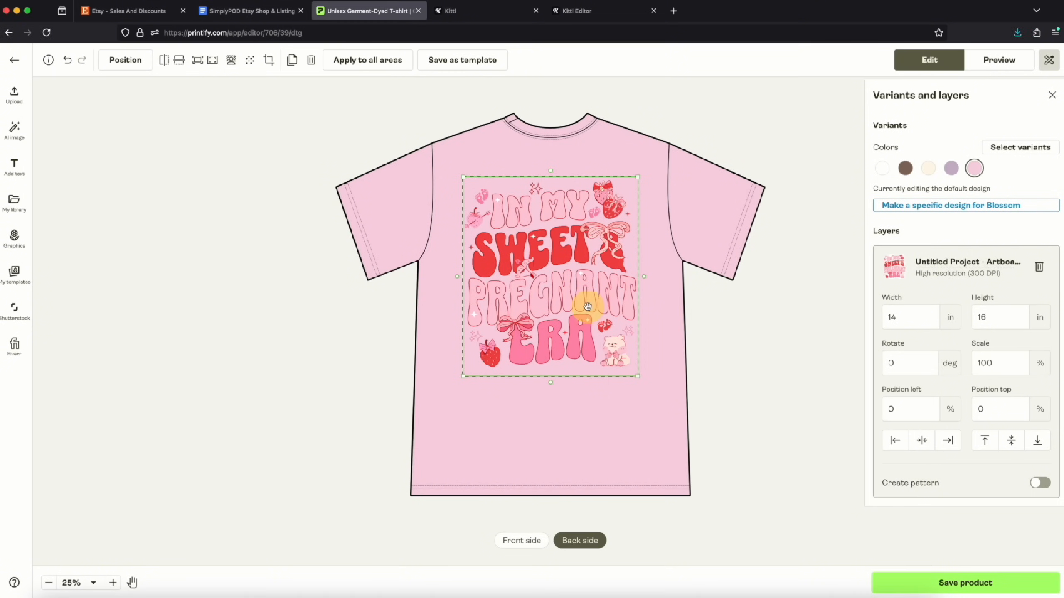
left_click_drag(588, 304, 586, 306)
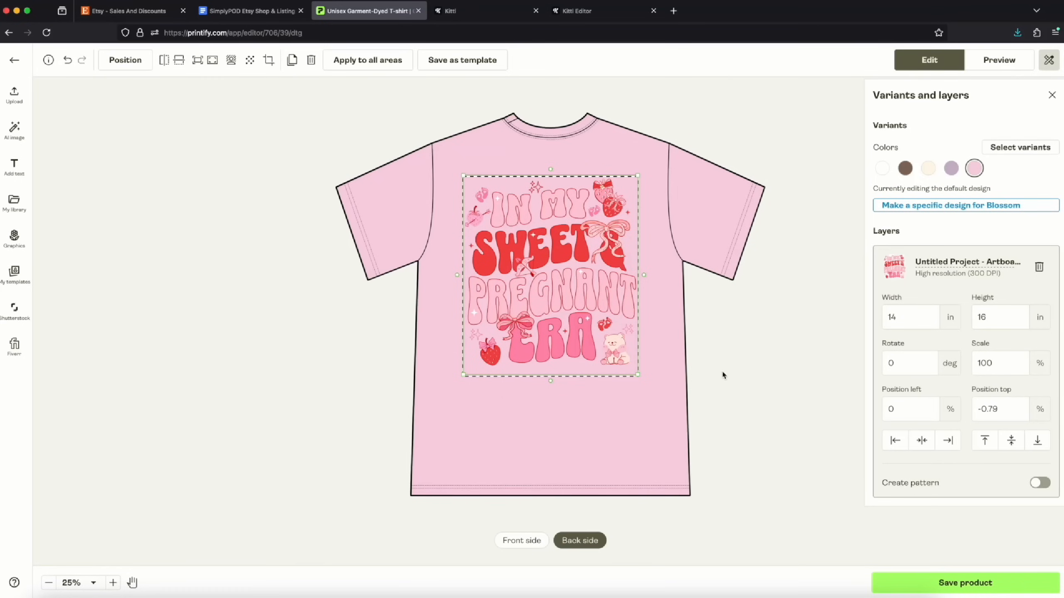
left_click(522, 542)
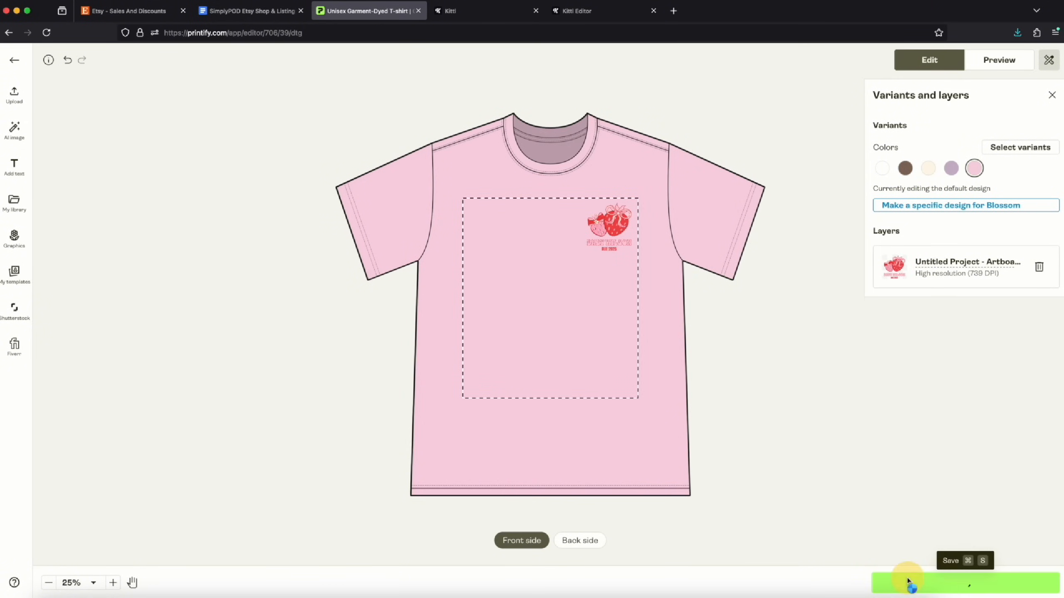
left_click(886, 580)
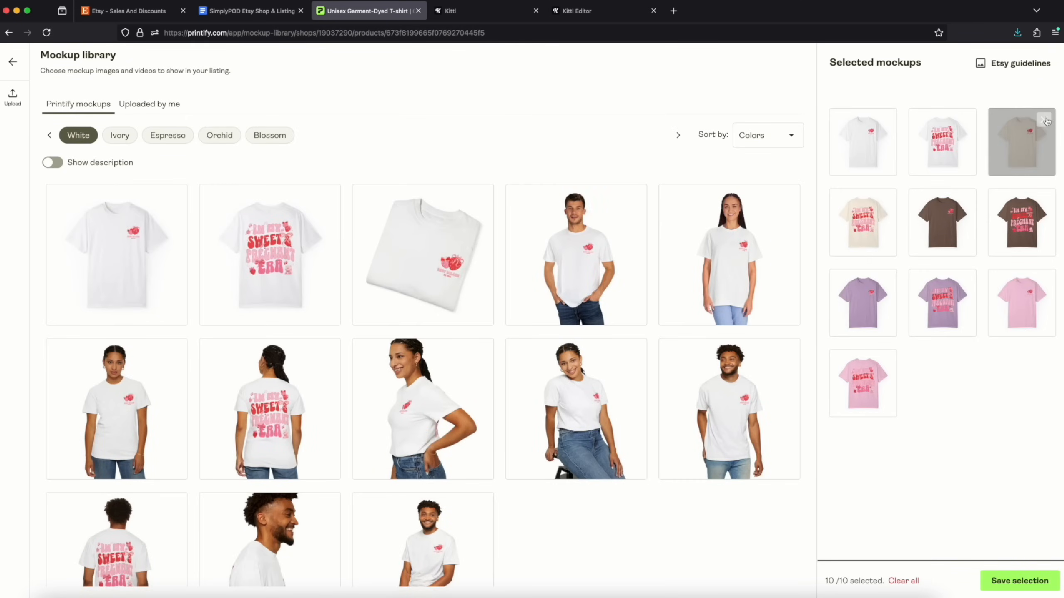
Remove both Ivory, both Espresso and the front Orchid mockups from the selected mockups and save the selection
left_click(1045, 122)
left_click(1045, 122)
left_click(1045, 122)
left_click(1045, 123)
left_click(1045, 122)
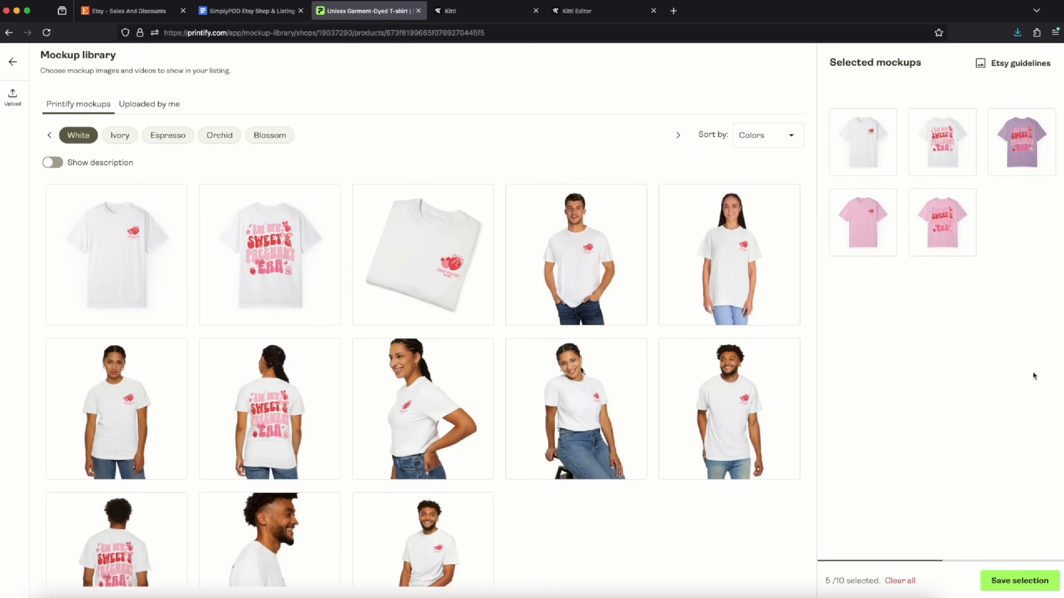
left_click(1006, 584)
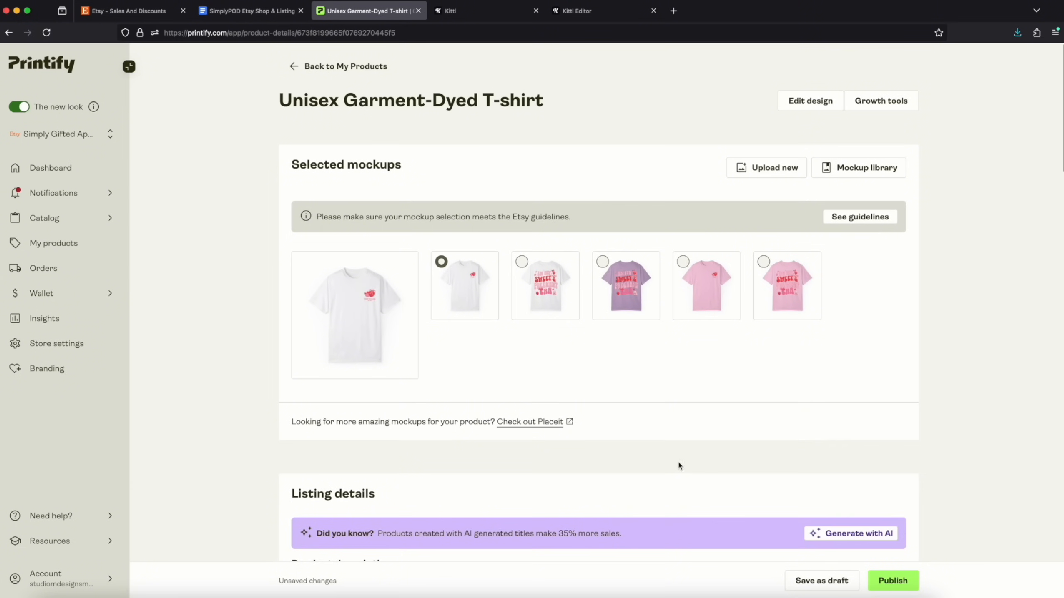
Set the listing title to "Personalized in my pregnancy era Comfort Colors shirt, custom Valentine's Day pregnancy announcement, expecting mom gender reveal gift"
scroll(683, 467, "down", 2)
scroll(686, 468, "down", 5)
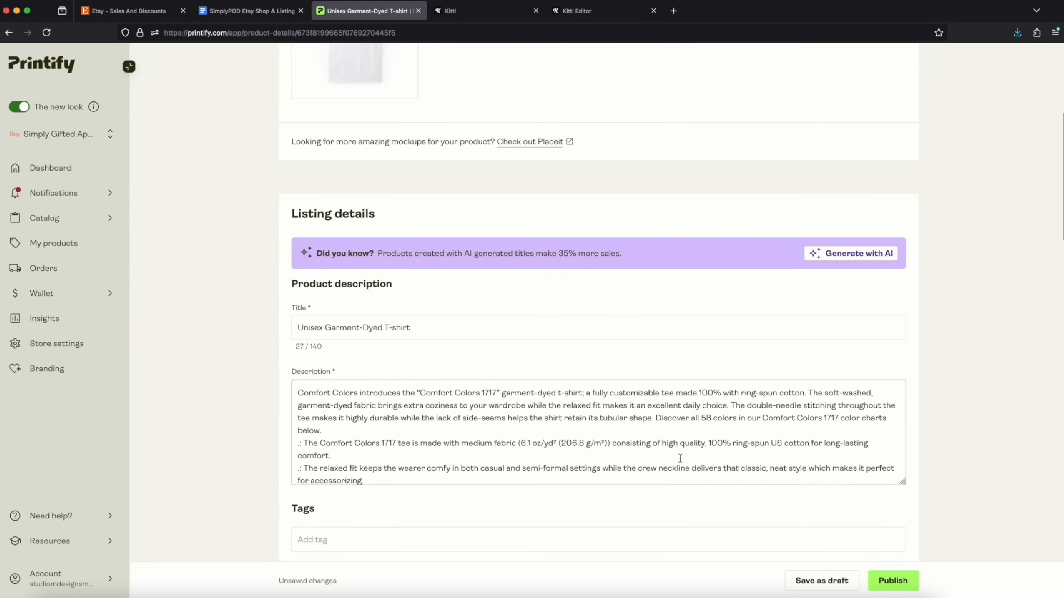
scroll(353, 366, "down", 2)
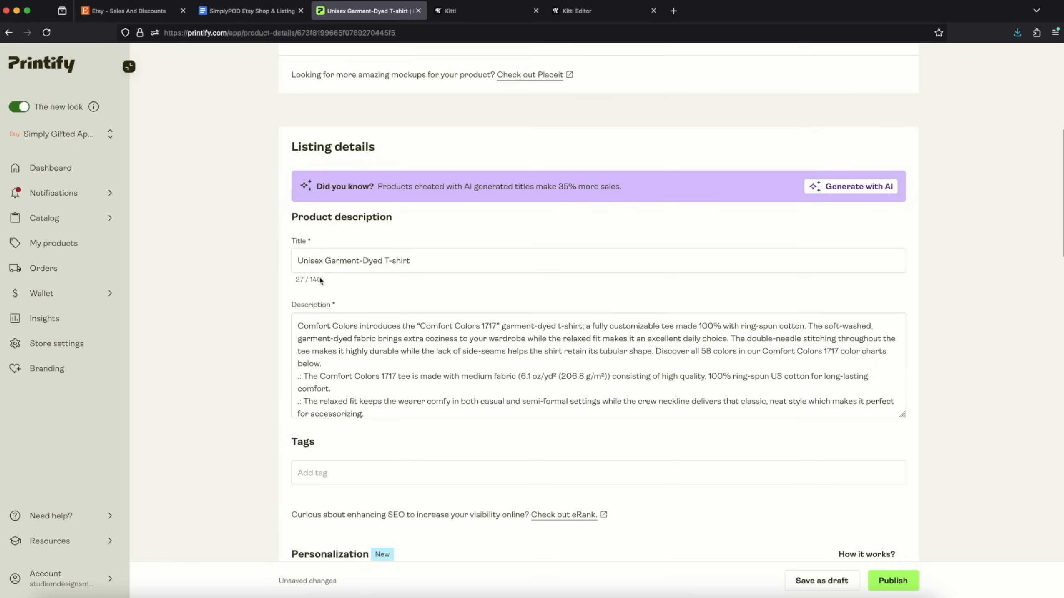
left_click(328, 259)
key("super+a")
type("Personalized in my pregnancy era Comfort Colors shirt, custom Valentine's Day pregnancy announcement, expecting mom gender reveal gift")
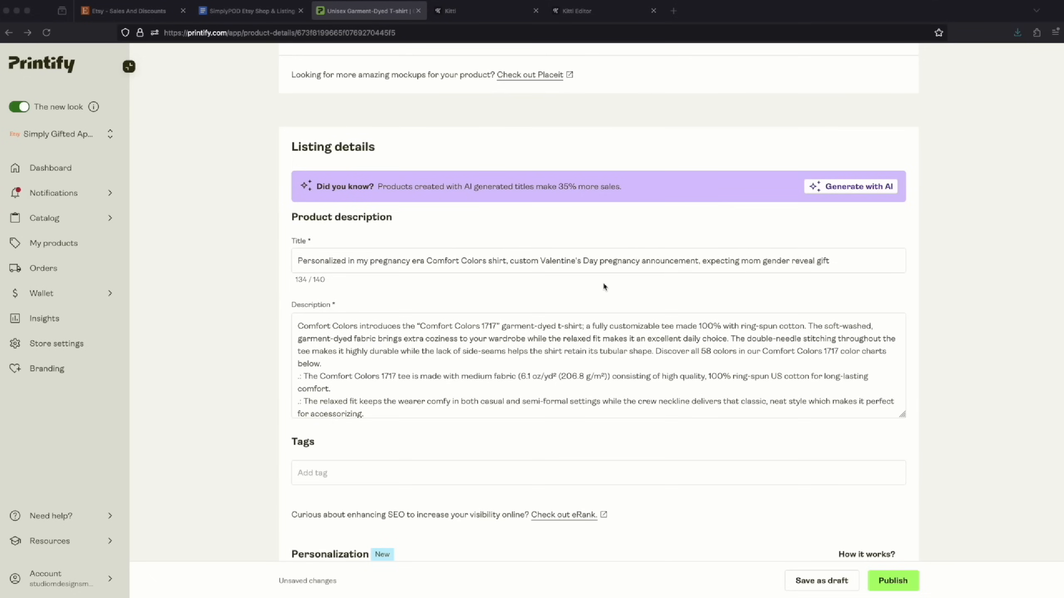
Insert two line breaks at the start of the product description, above the Comfort Colors introduction
scroll(602, 282, "down", 1)
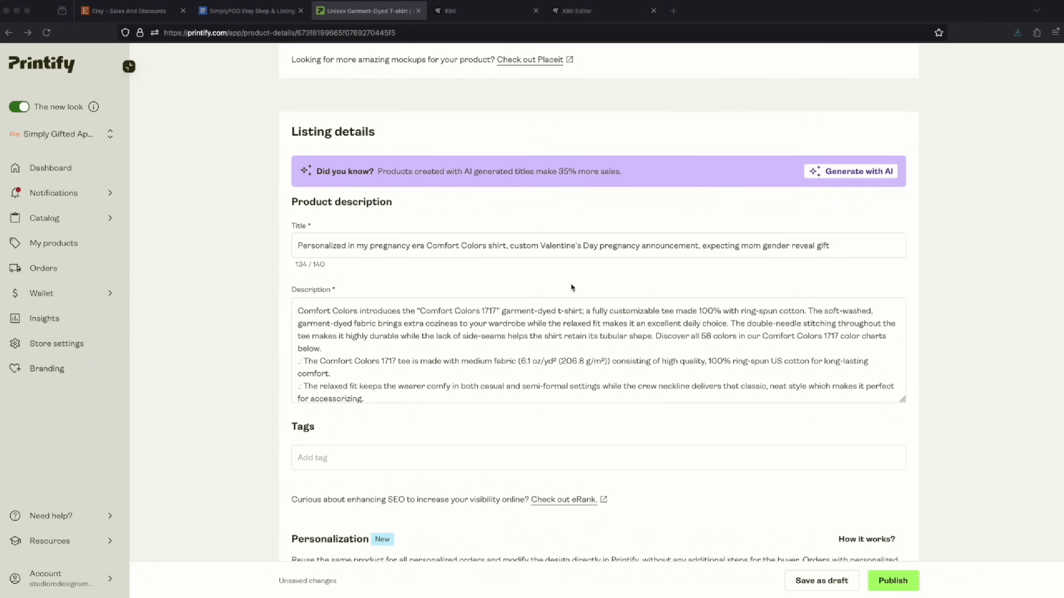
scroll(607, 302, "down", 1)
left_click(643, 318)
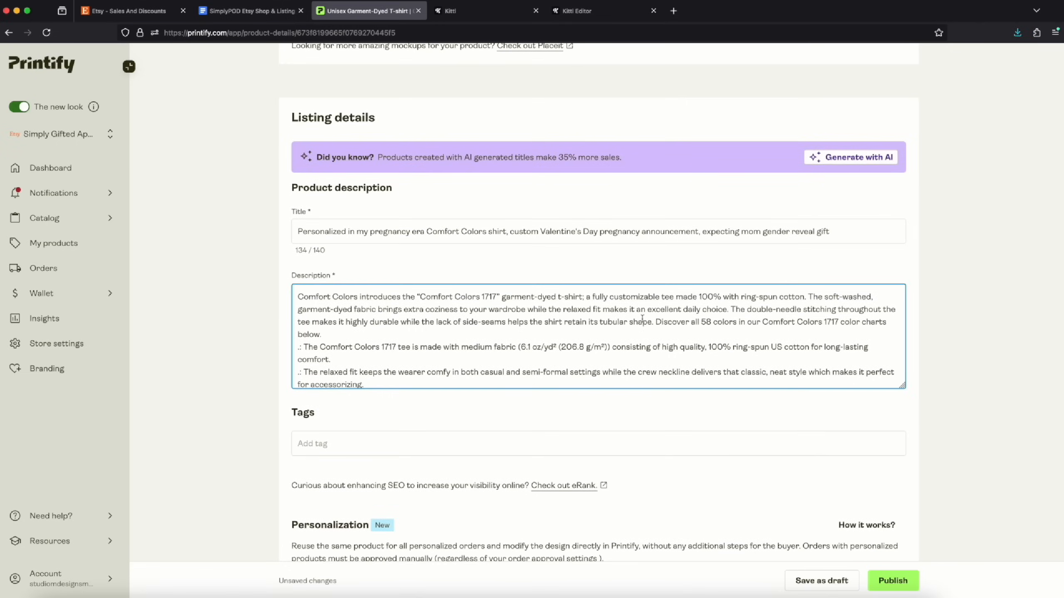
left_click(298, 297)
key("Return")
key("Return")
left_click(307, 298)
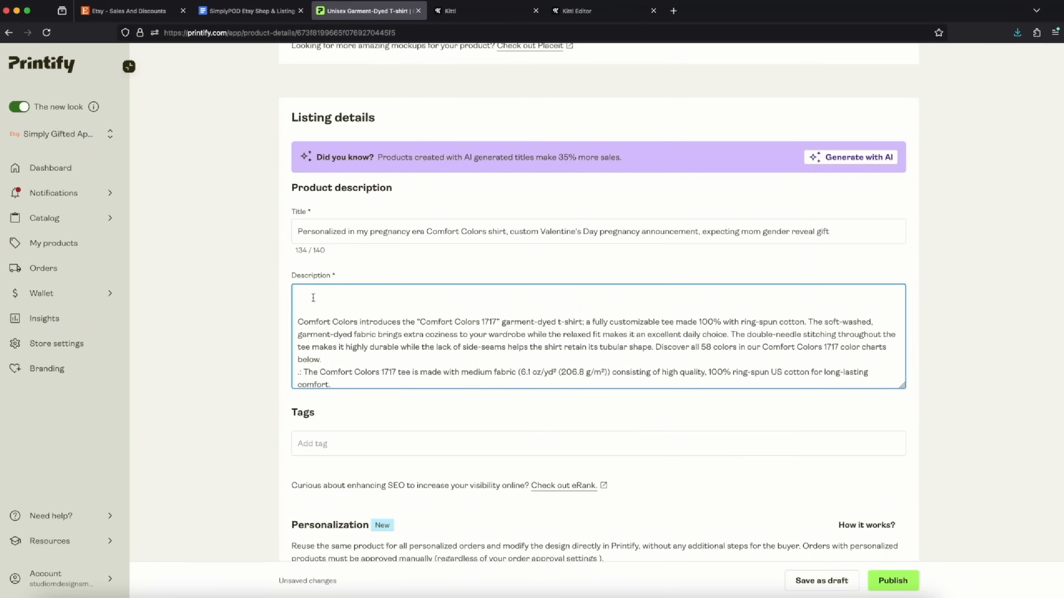
scroll(355, 333, "down", 3)
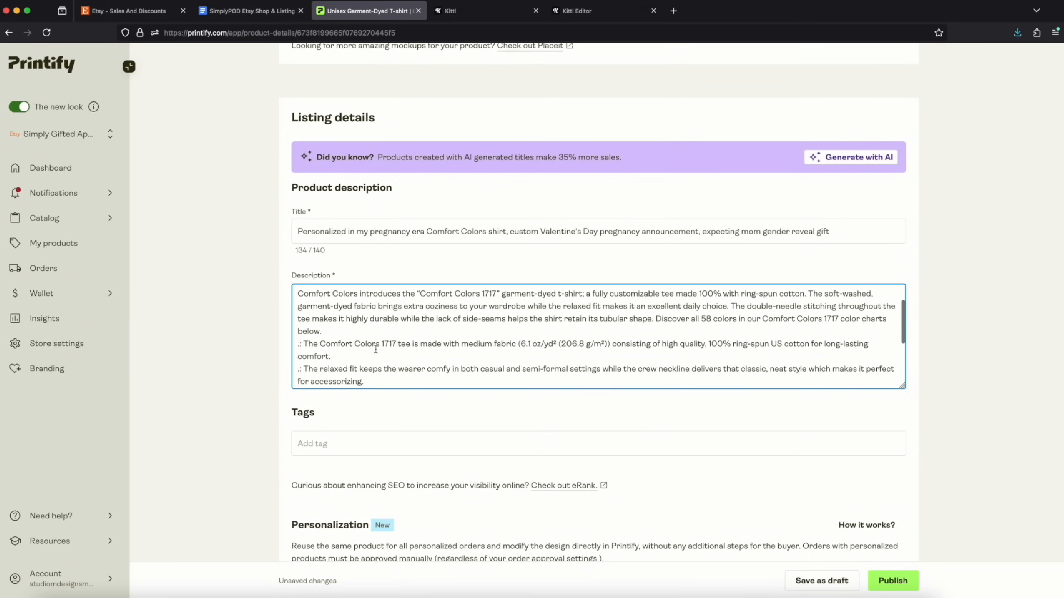
Replace the entire product description with the prepared Valentine's Day pregnancy announcement text, including its Comfort Colors fabric, care and printing details
scroll(389, 334, "up", 3)
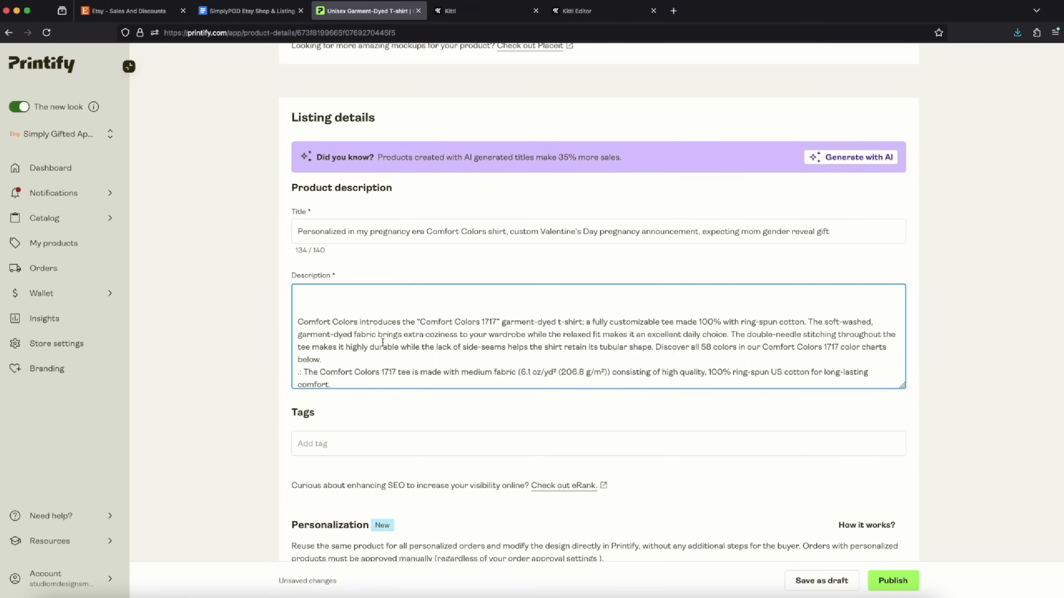
key("super+a")
key("super+v")
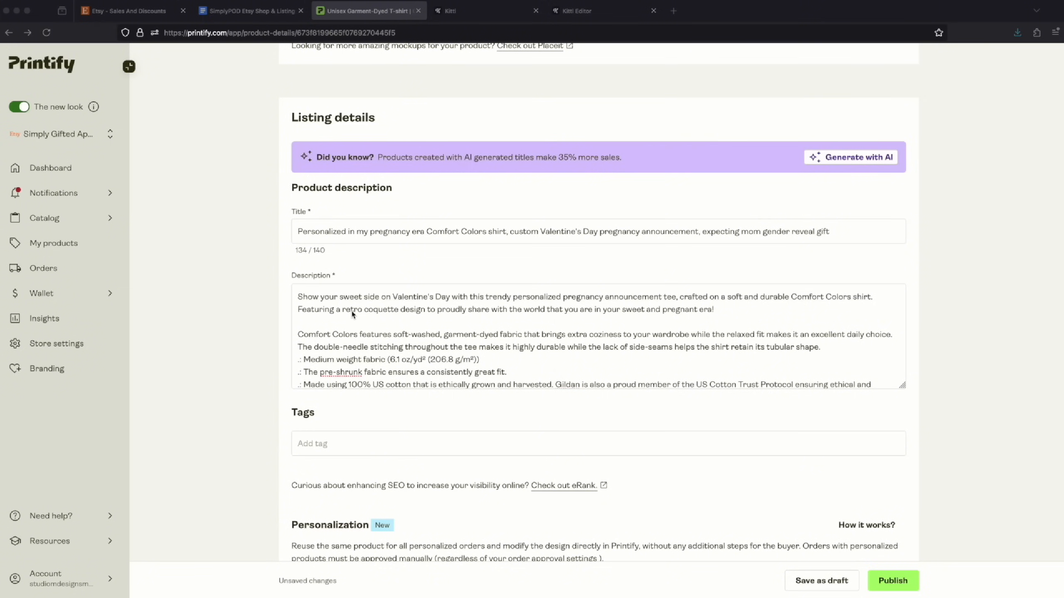
left_click(368, 310)
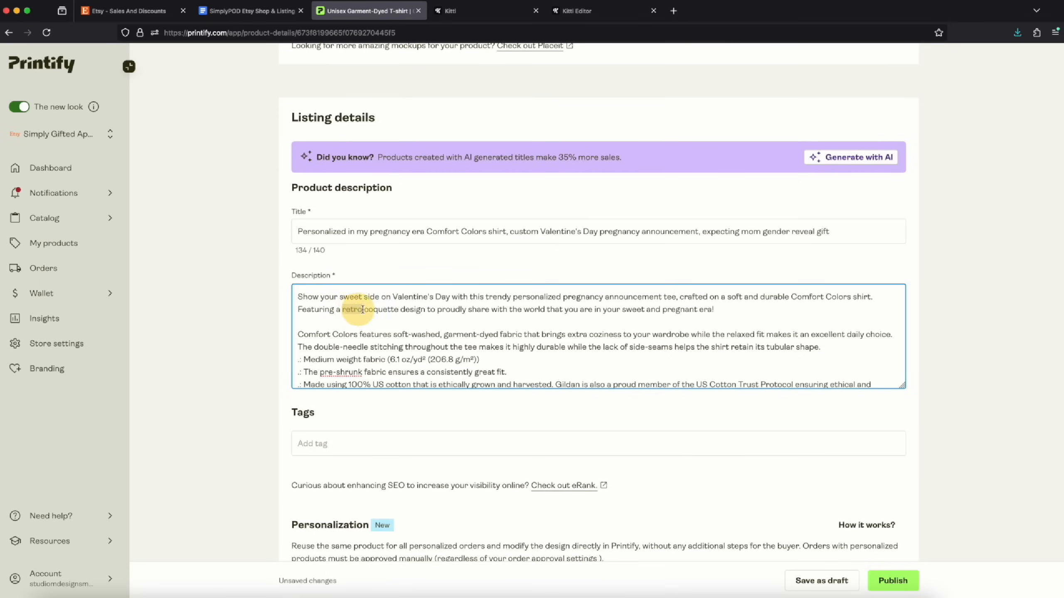
left_click_drag(357, 310, 410, 310)
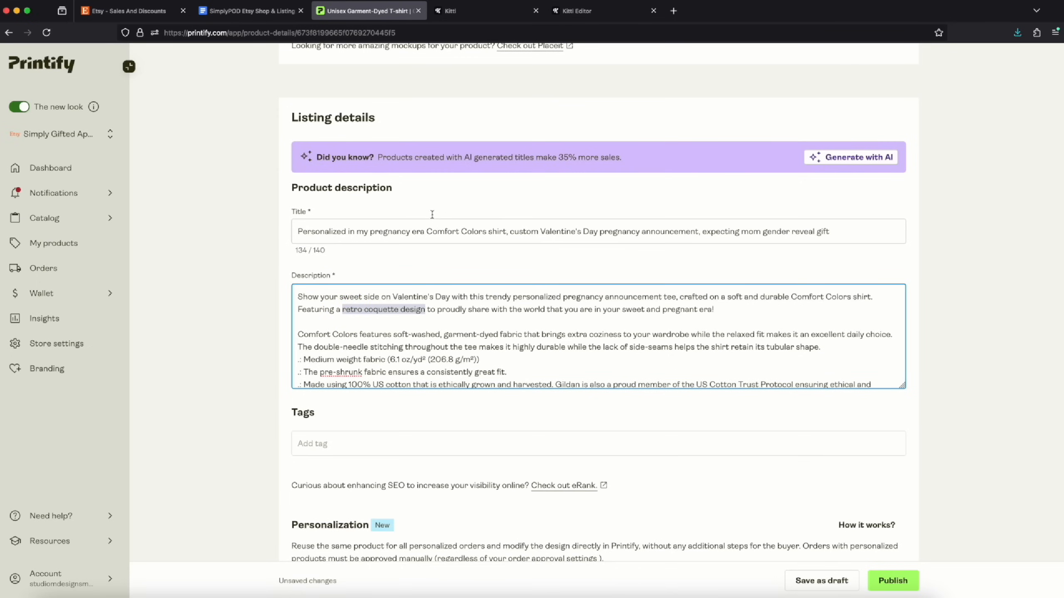
left_click(414, 232)
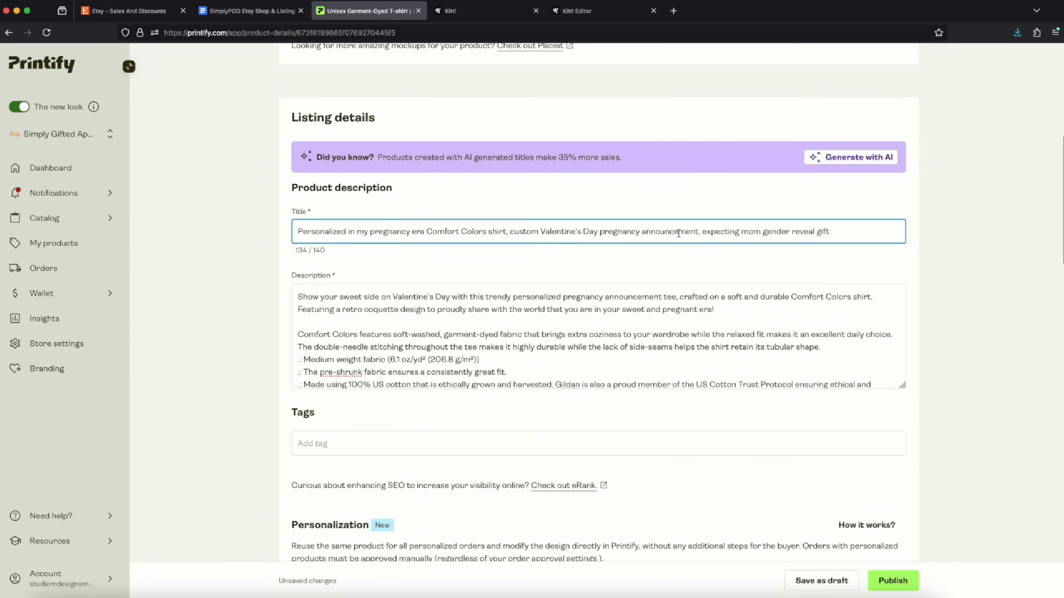
scroll(664, 314, "down", 2)
scroll(663, 314, "down", 12)
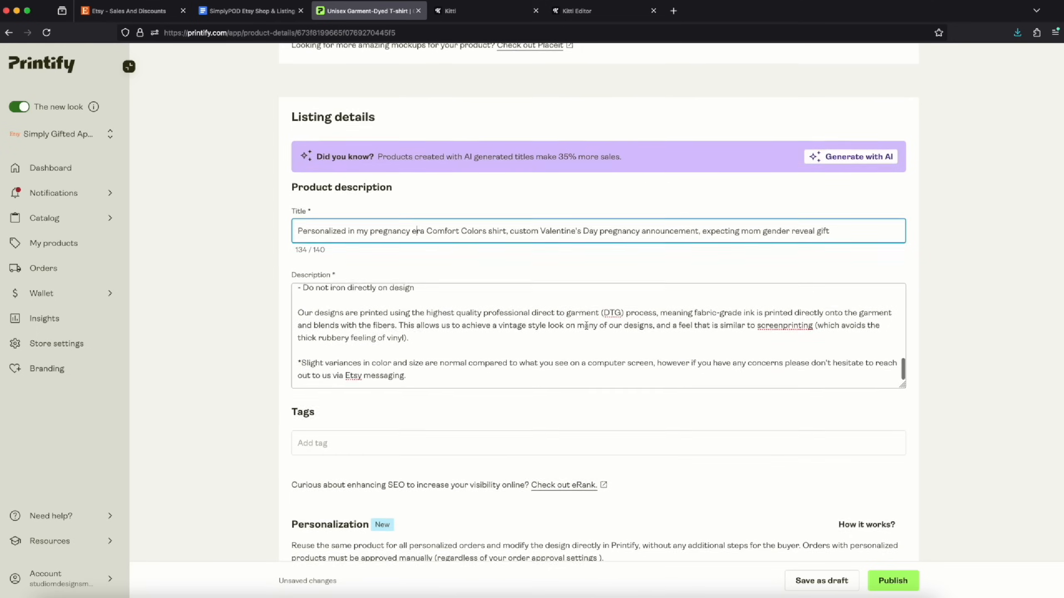
scroll(606, 326, "down", 3)
Add the thirteen listing tags, from personalized mom shirt, pregnancy shirt and expecting mom gift through to maternity shirt and new mom gift
left_click(607, 326)
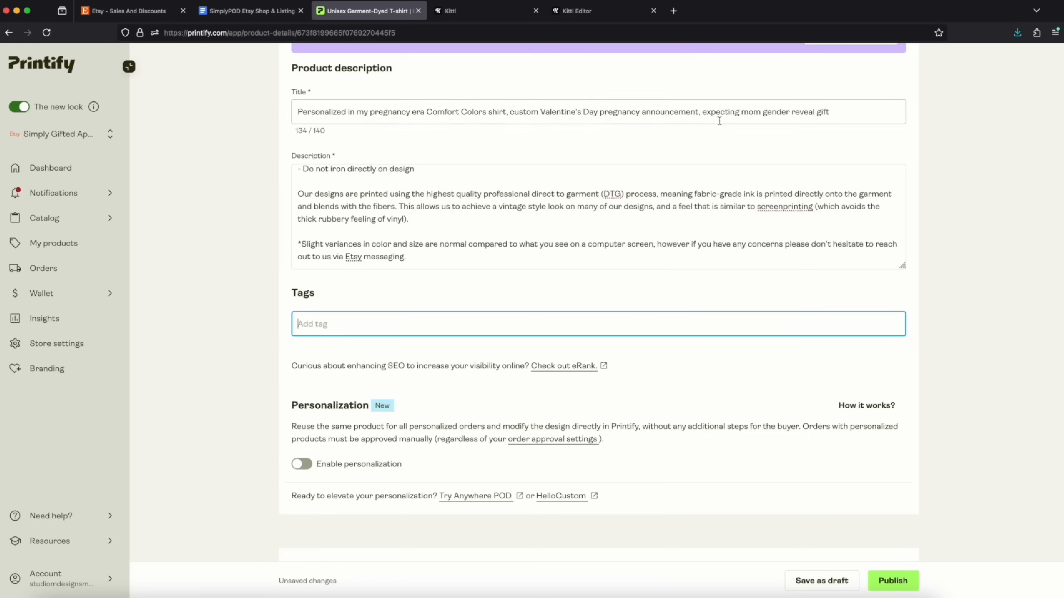
scroll(519, 145, "up", 1)
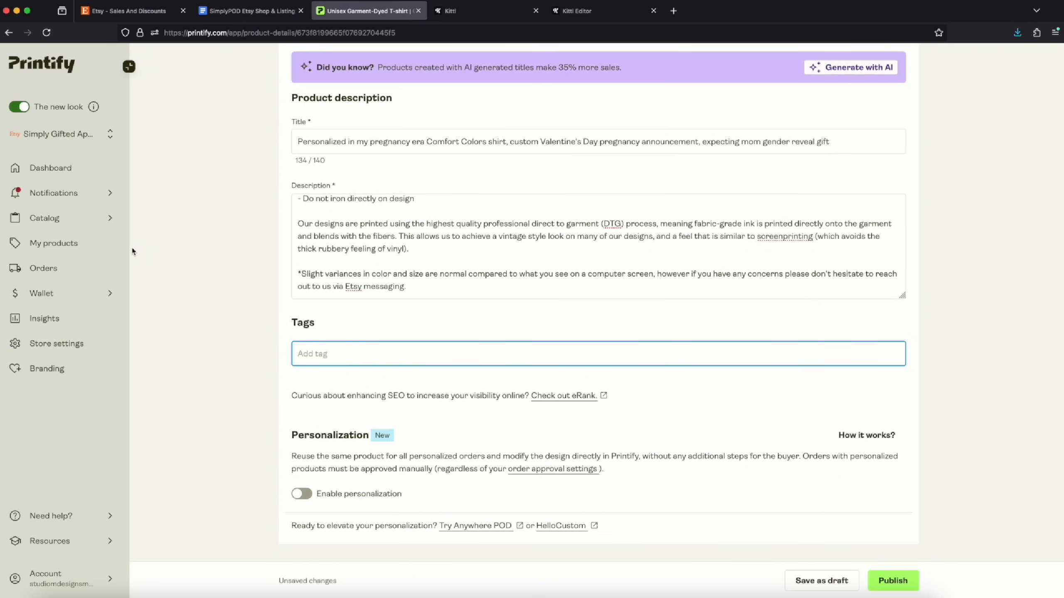
type("personalized mom shirt, pregnancy shirt, expecting mom gift, valentines day shirt, gender reveal gift, custom pregnancy, comfort colors shirt, gift for sister, in my era tee, baby on board, mommy to be shirt, maternity shirt, new mom gift")
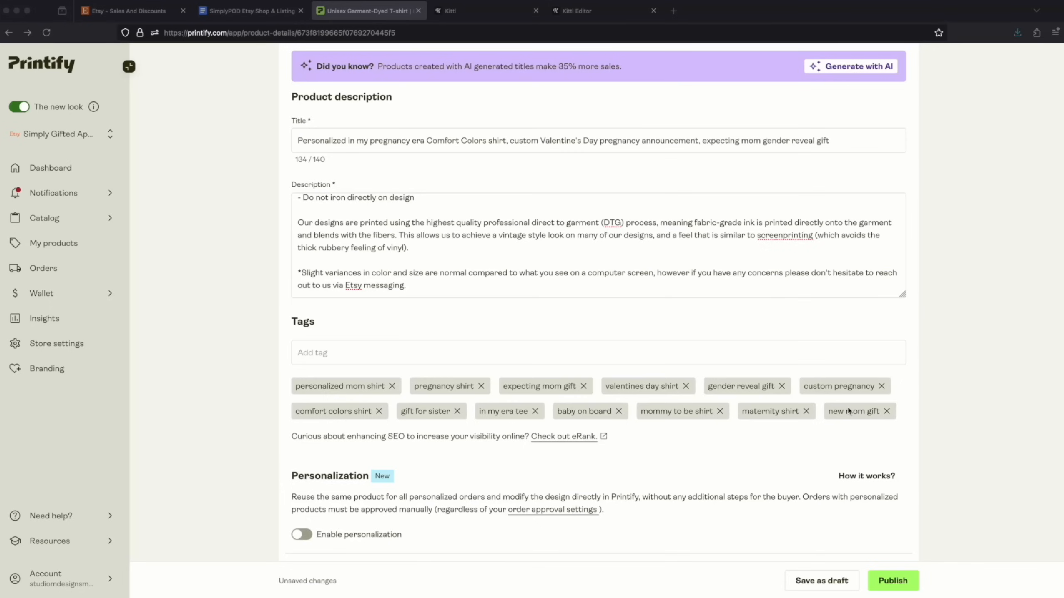
Enable personalization and replace the buyer instruction with a request for the last name and year on the front design, plus an example
scroll(833, 402, "down", 5)
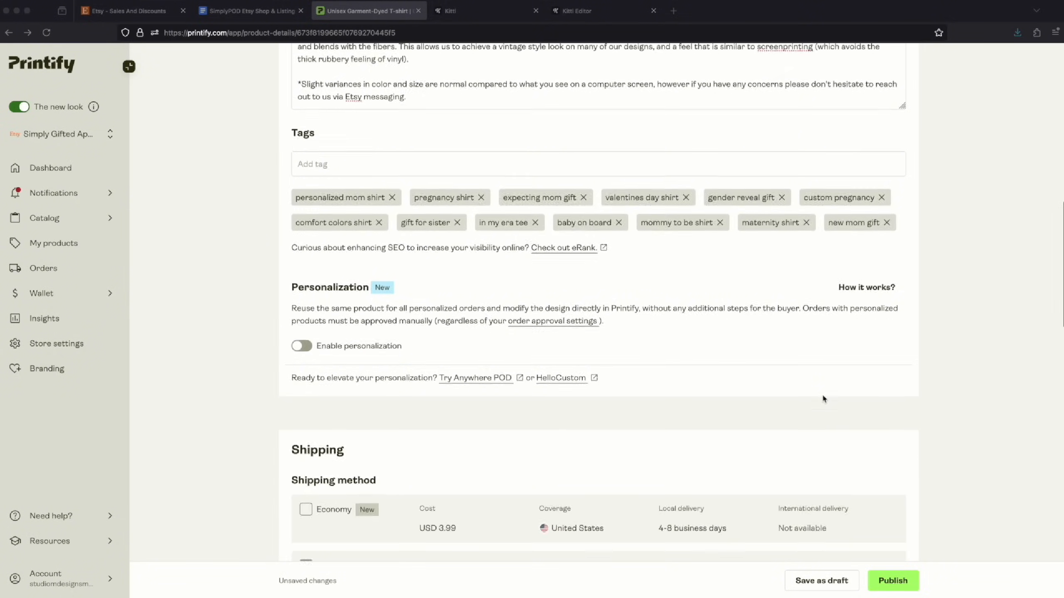
scroll(817, 396, "down", 1)
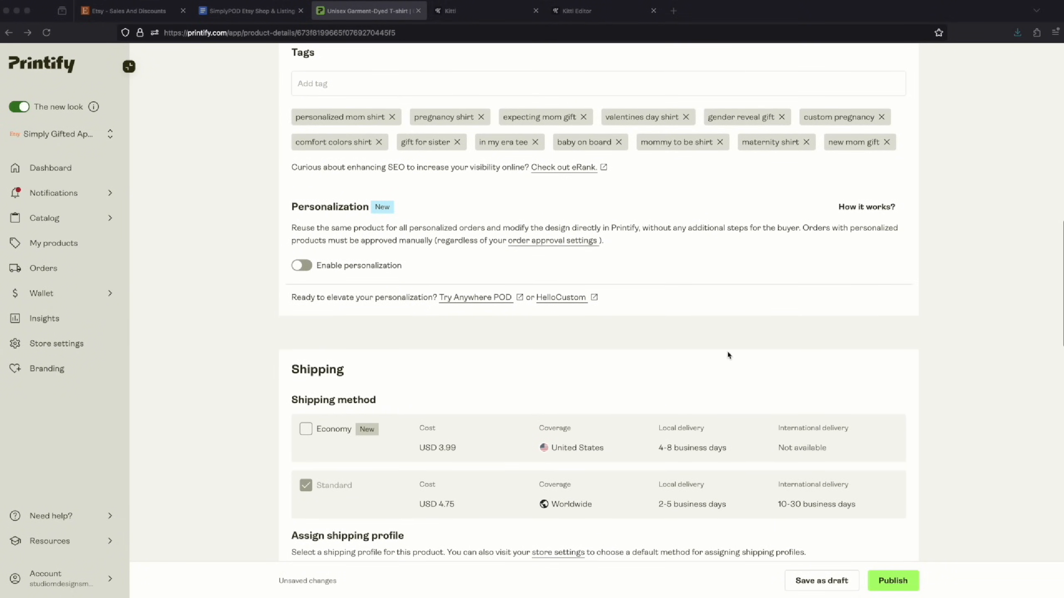
left_click(300, 266)
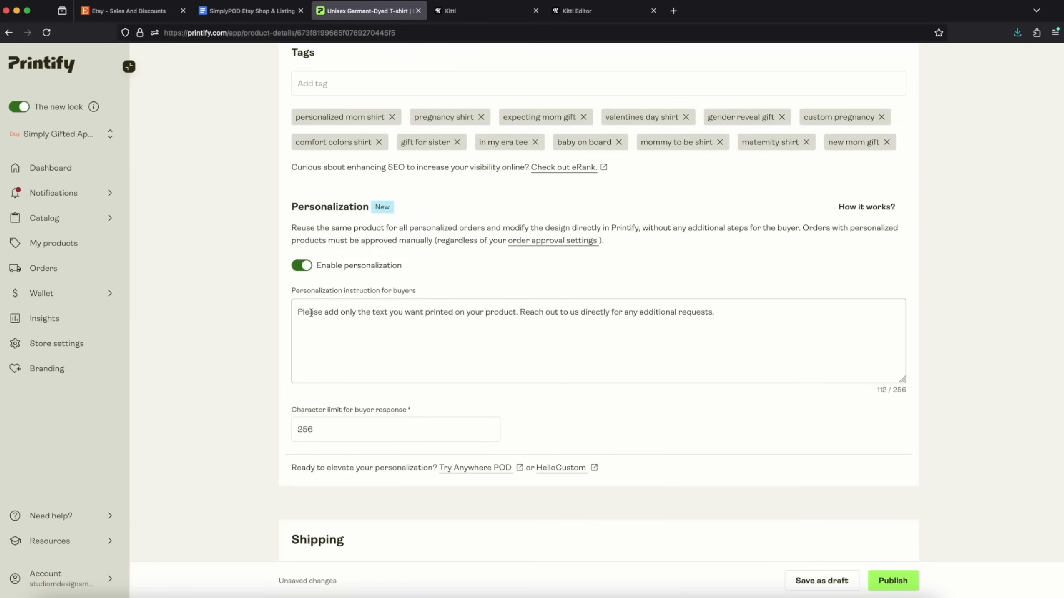
left_click_drag(311, 312, 501, 309)
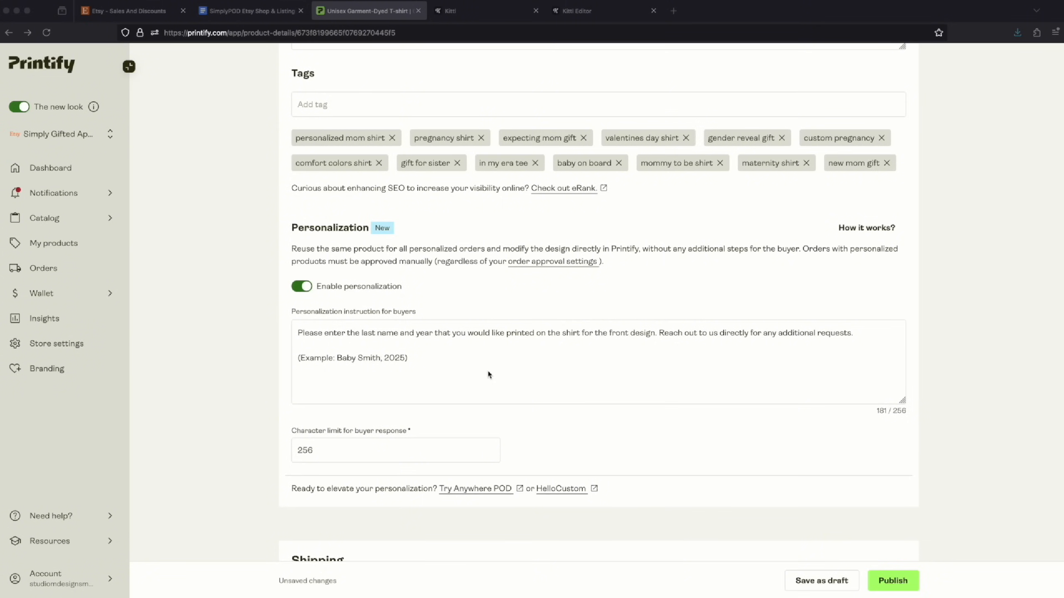
Assign the "Printify - SwiftPOD - Tshirts: 2-6 days" shipping profile to the product
scroll(678, 439, "down", 3)
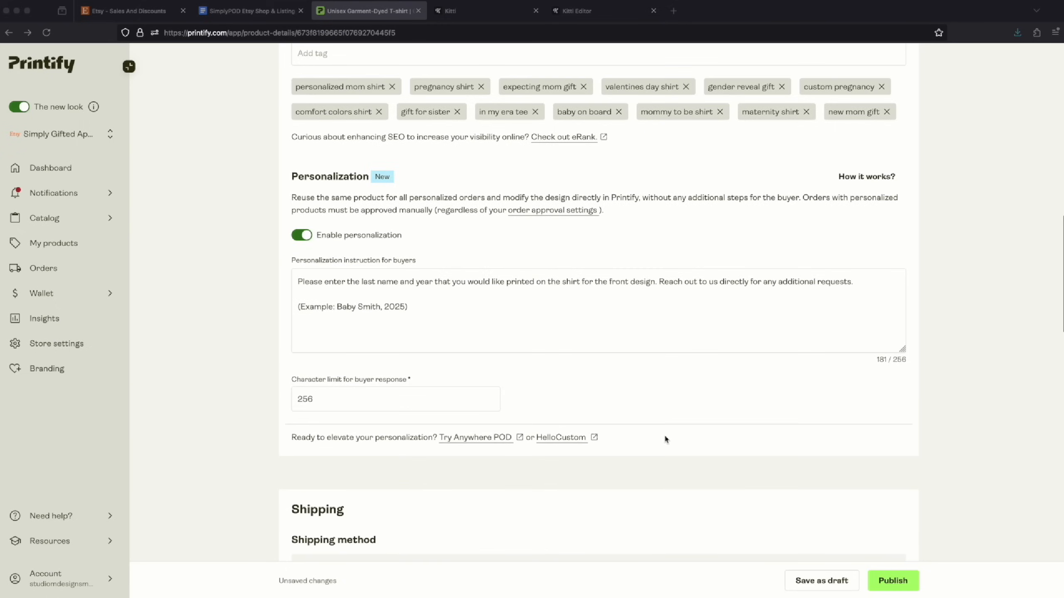
scroll(678, 437, "down", 5)
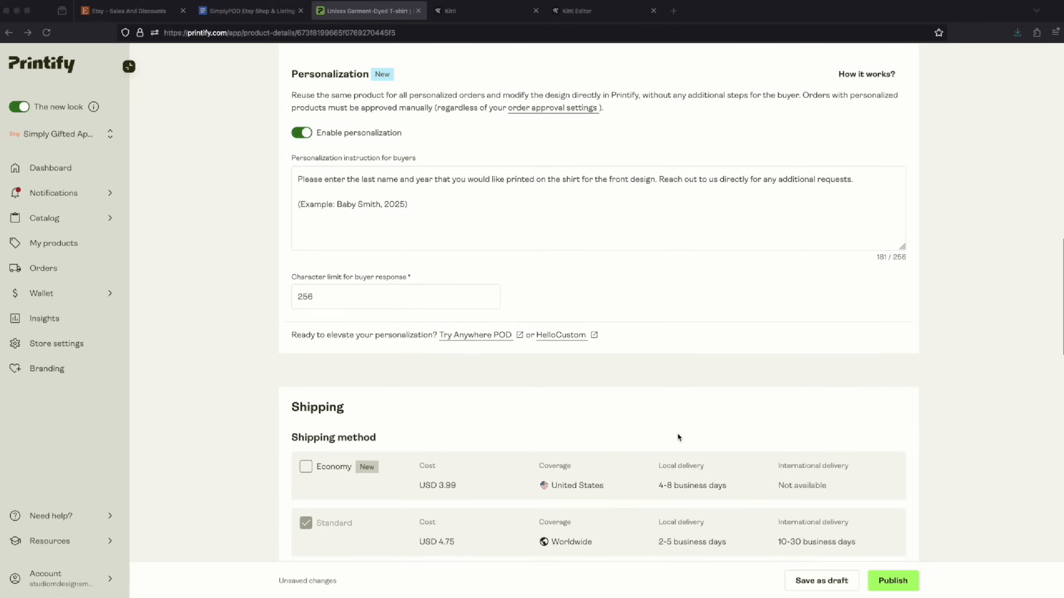
scroll(670, 434, "down", 4)
scroll(649, 430, "down", 2)
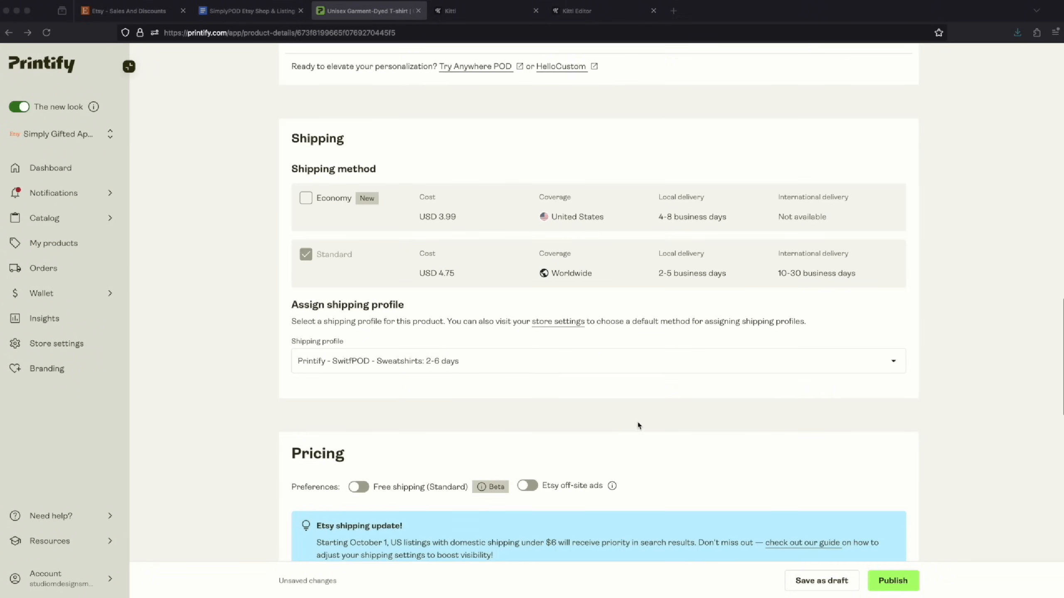
scroll(635, 387, "down", 1)
left_click(620, 348)
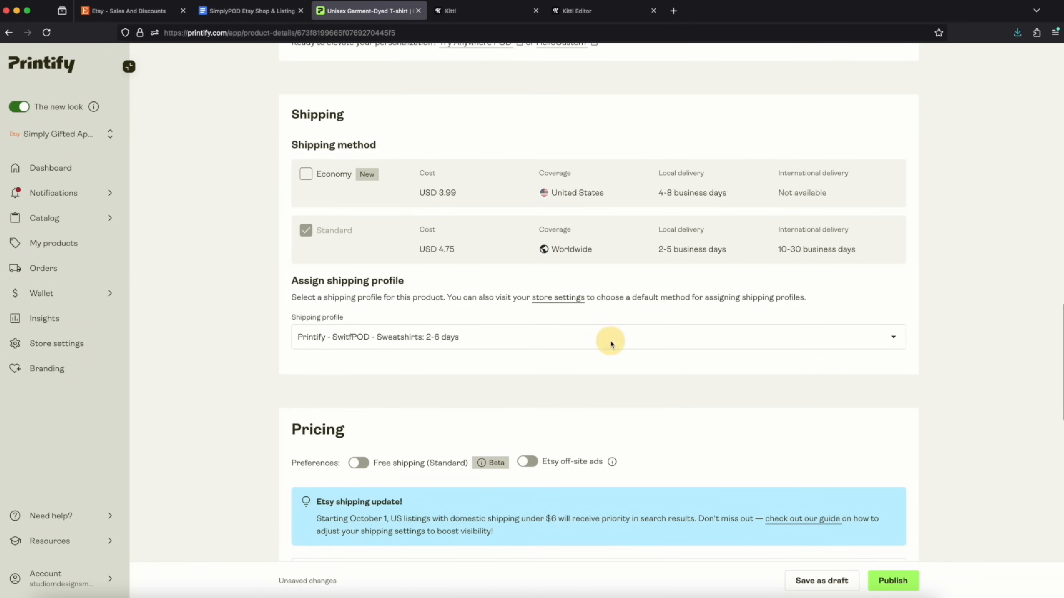
left_click(536, 340)
left_click(433, 394)
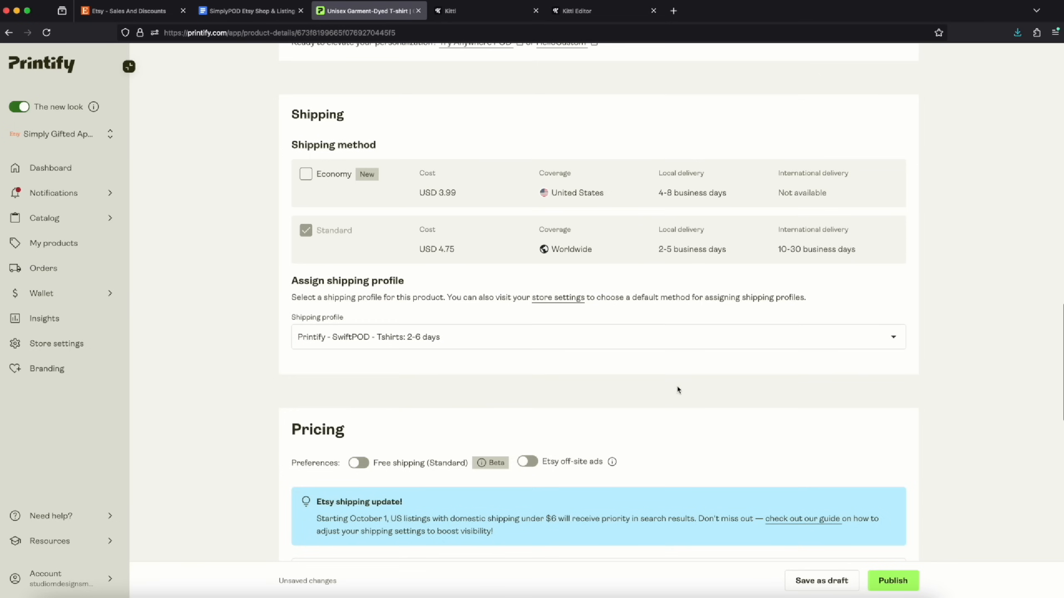
Set the variant visibility to show all variants as available for purchase
scroll(954, 386, "down", 8)
scroll(951, 386, "down", 2)
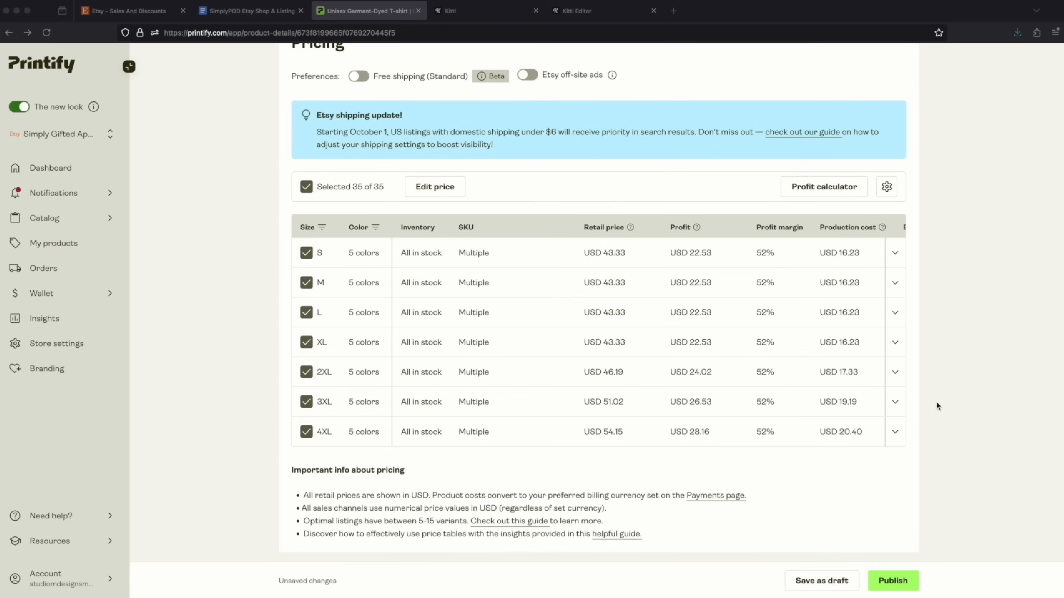
scroll(938, 407, "down", 1)
scroll(938, 407, "down", 1)
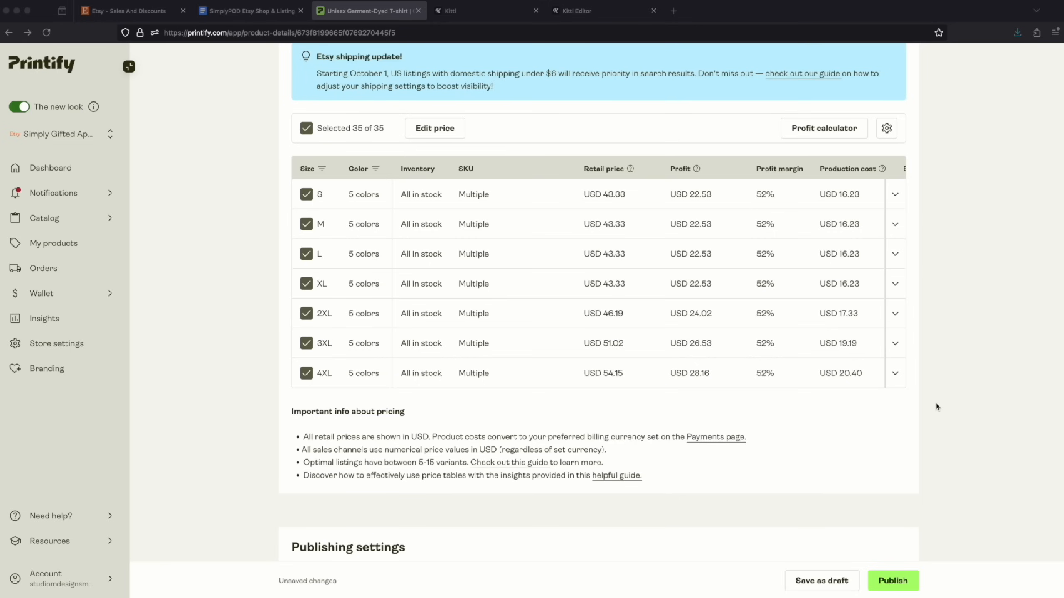
scroll(885, 416, "down", 1)
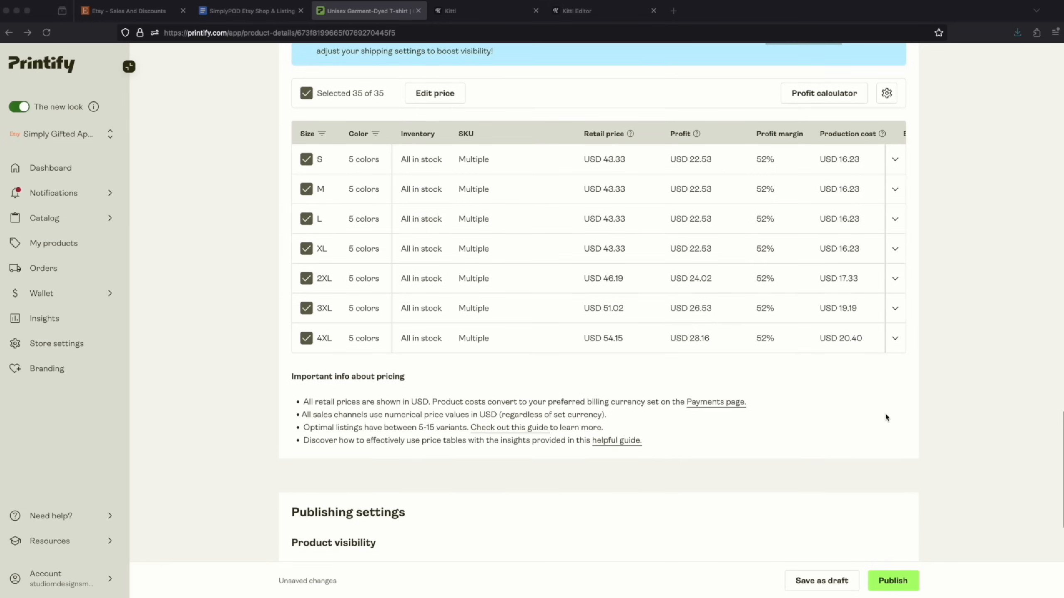
scroll(886, 417, "down", 2)
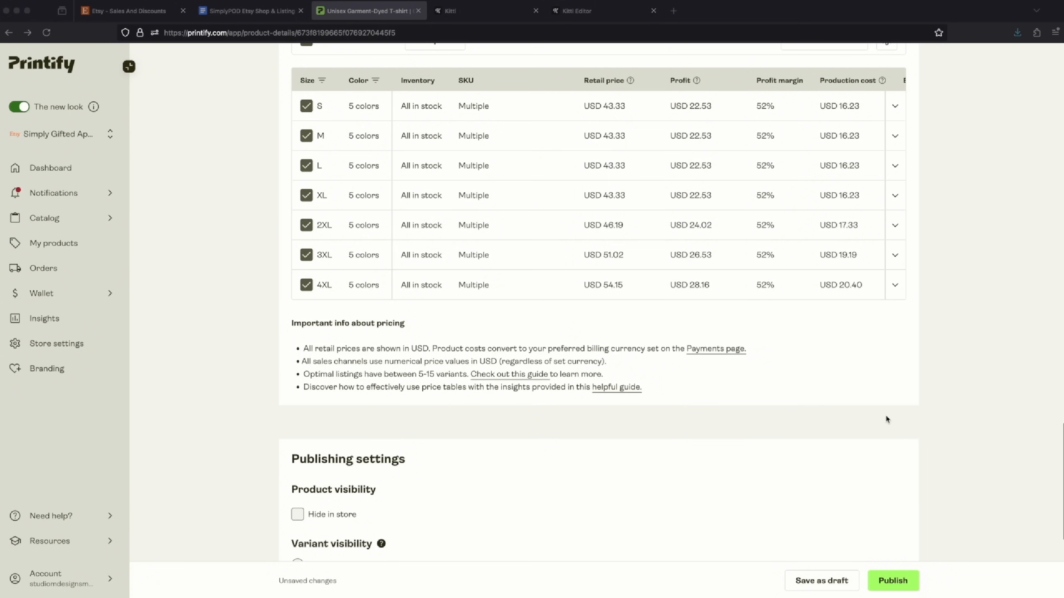
scroll(887, 420, "down", 1)
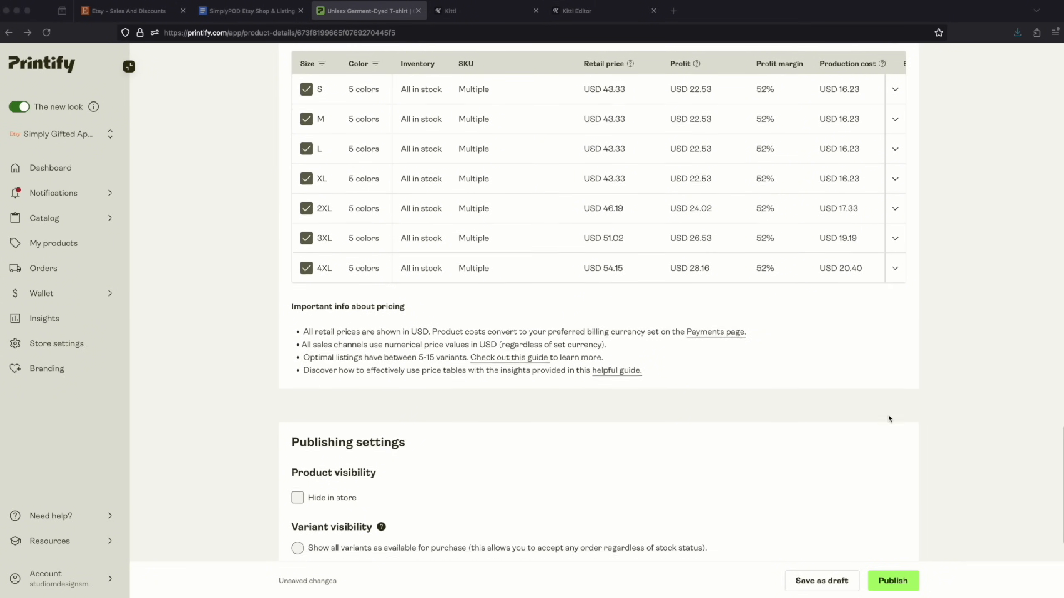
scroll(889, 418, "down", 5)
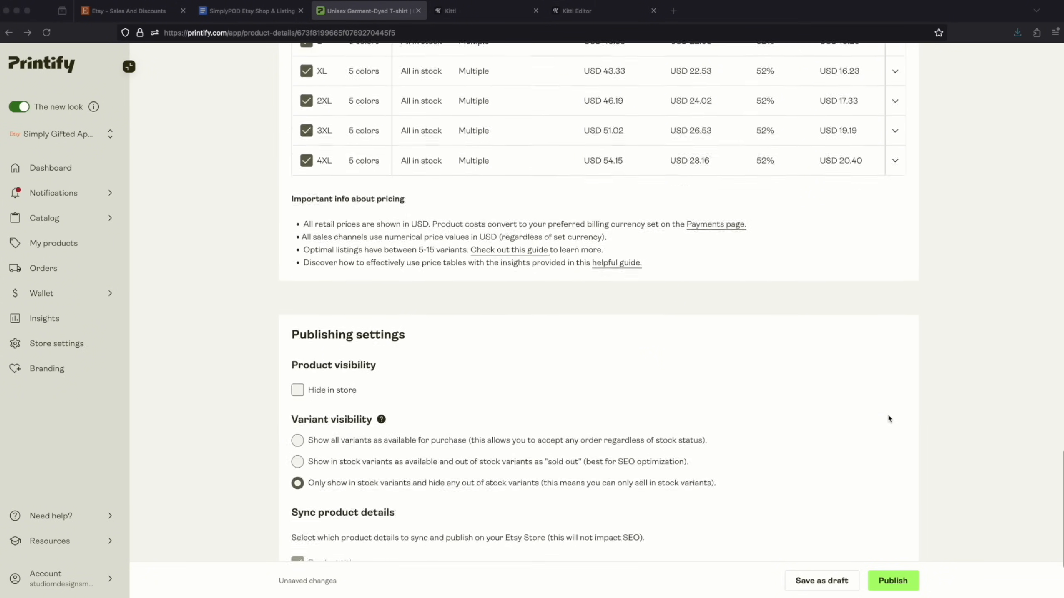
scroll(723, 399, "down", 1)
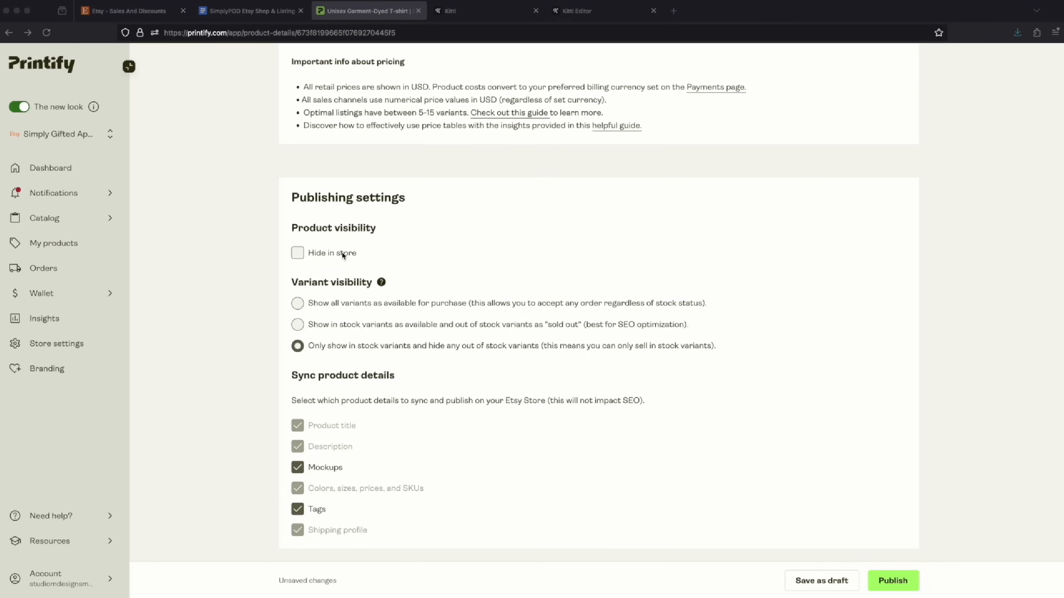
left_click(299, 305)
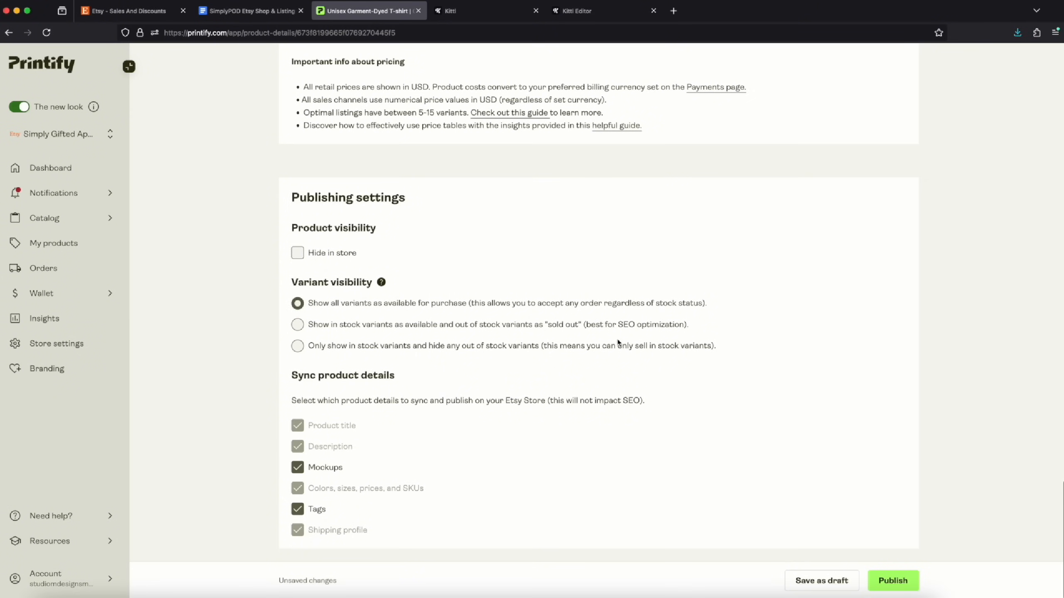
Exclude mockups from the product details synced to the Etsy store and publish the product
scroll(681, 347, "up", 4)
scroll(684, 348, "up", 3)
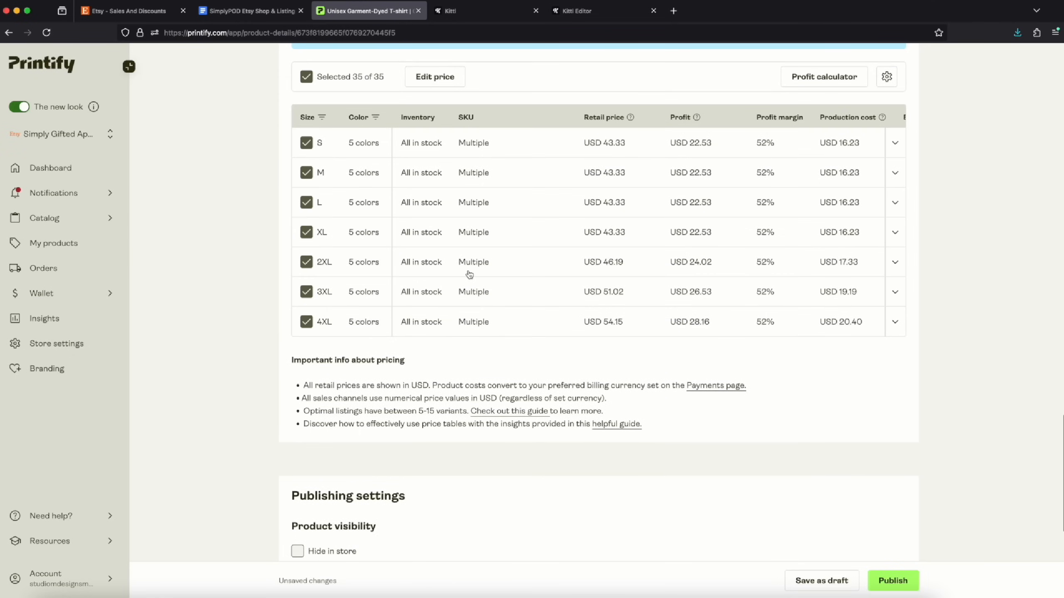
scroll(478, 280, "down", 2)
scroll(478, 280, "down", 4)
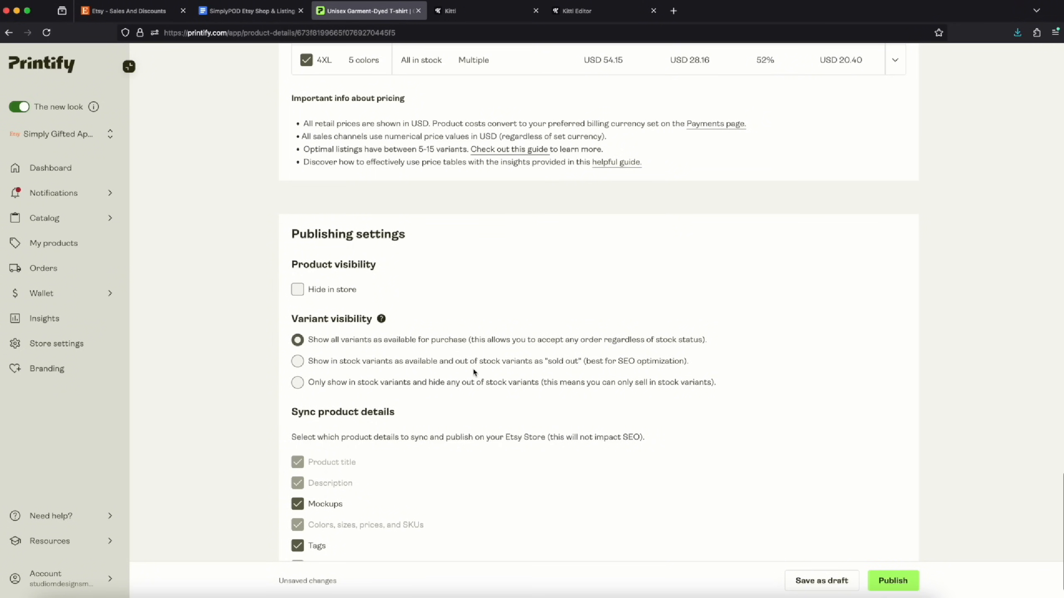
scroll(463, 383, "down", 1)
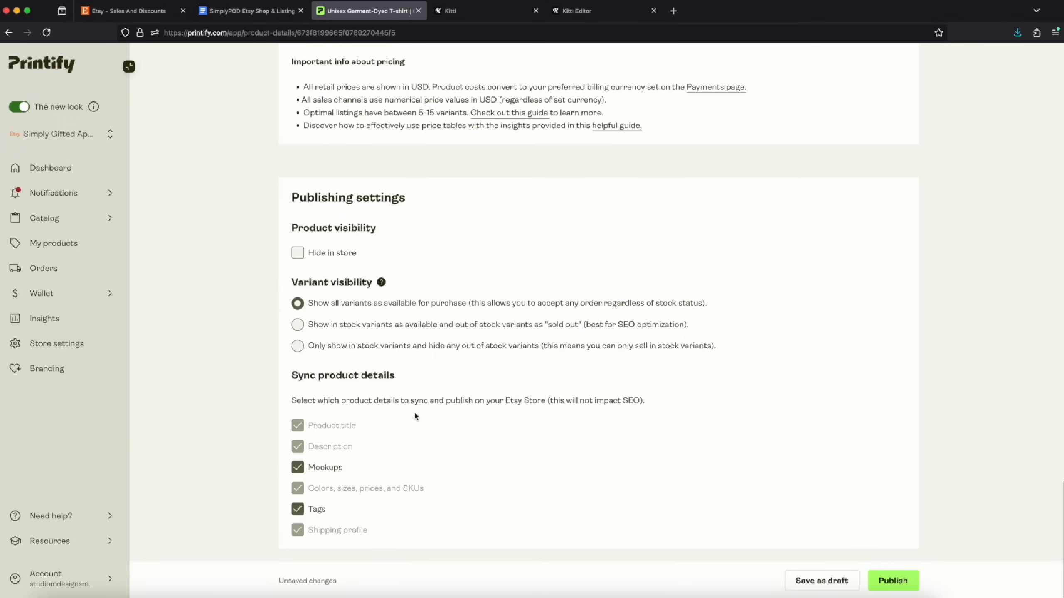
left_click(298, 468)
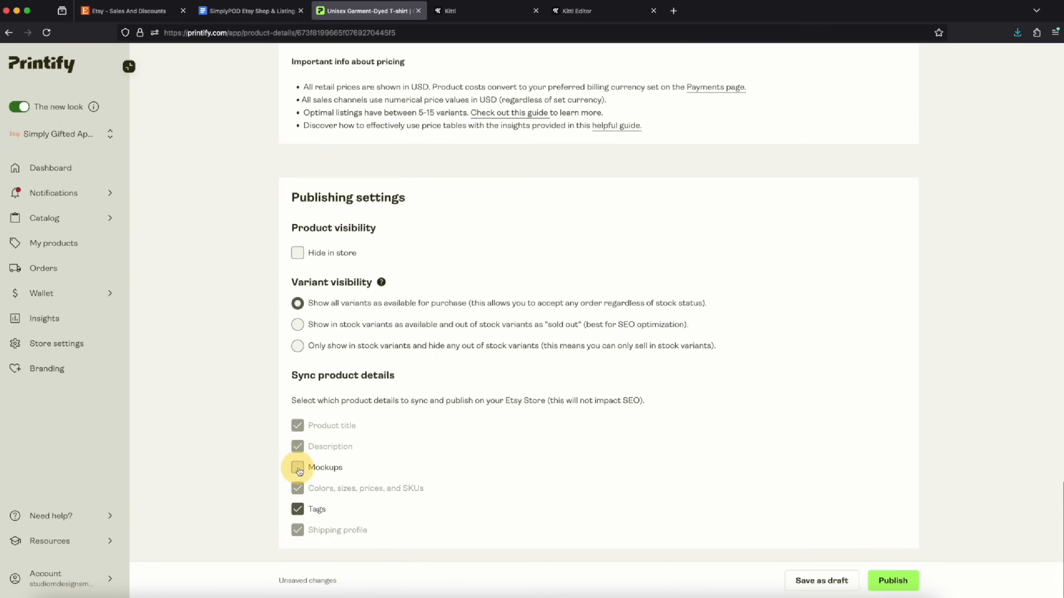
scroll(371, 471, "down", 1)
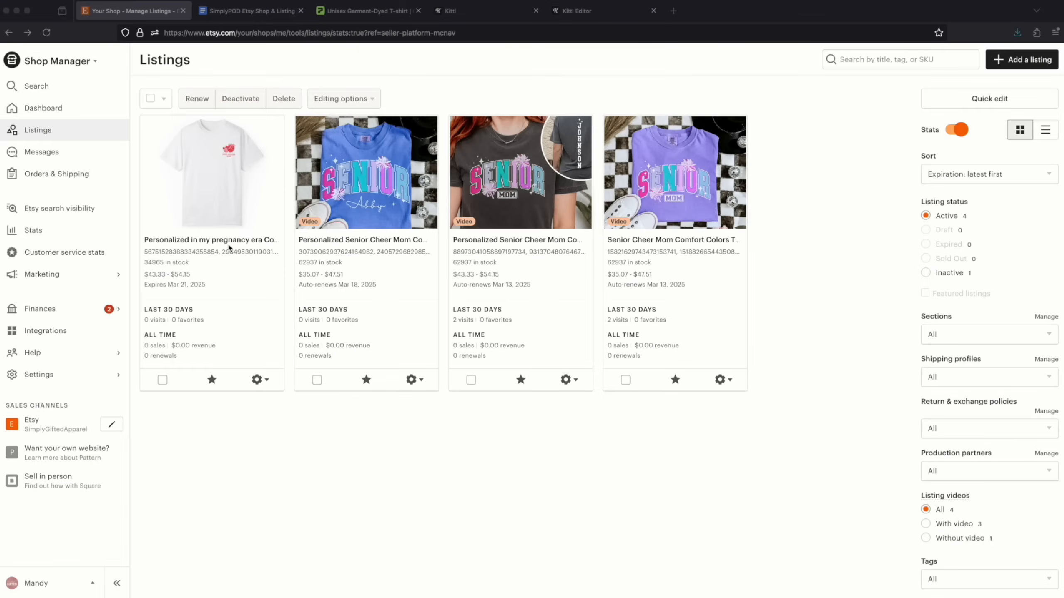
In Etsy, open the new pregnancy era listing for editing and replace its plain white shirt photo with the custom mockups and size guide
left_click(222, 239)
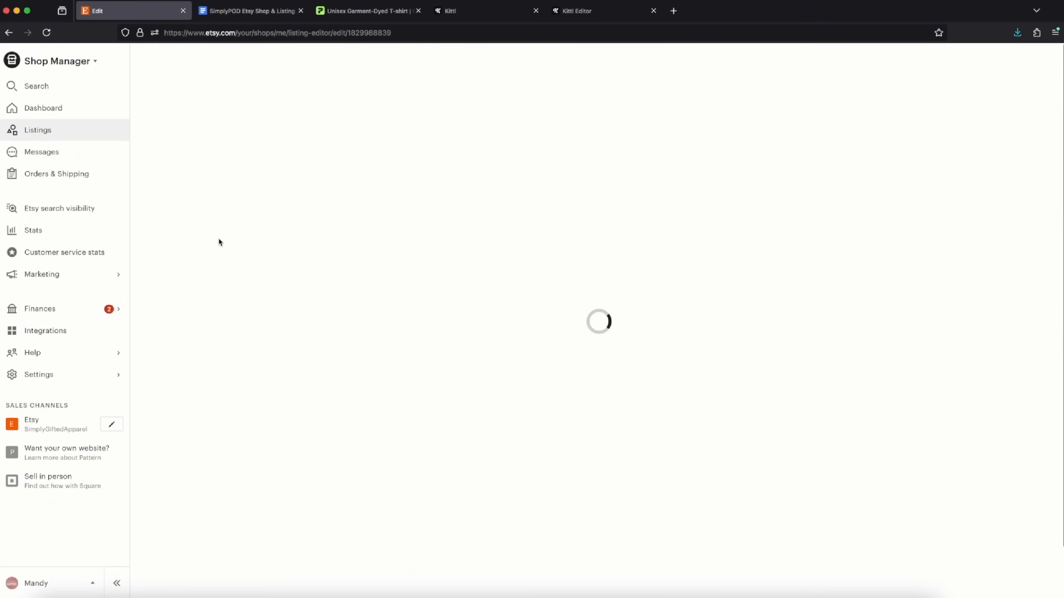
scroll(305, 252, "down", 5)
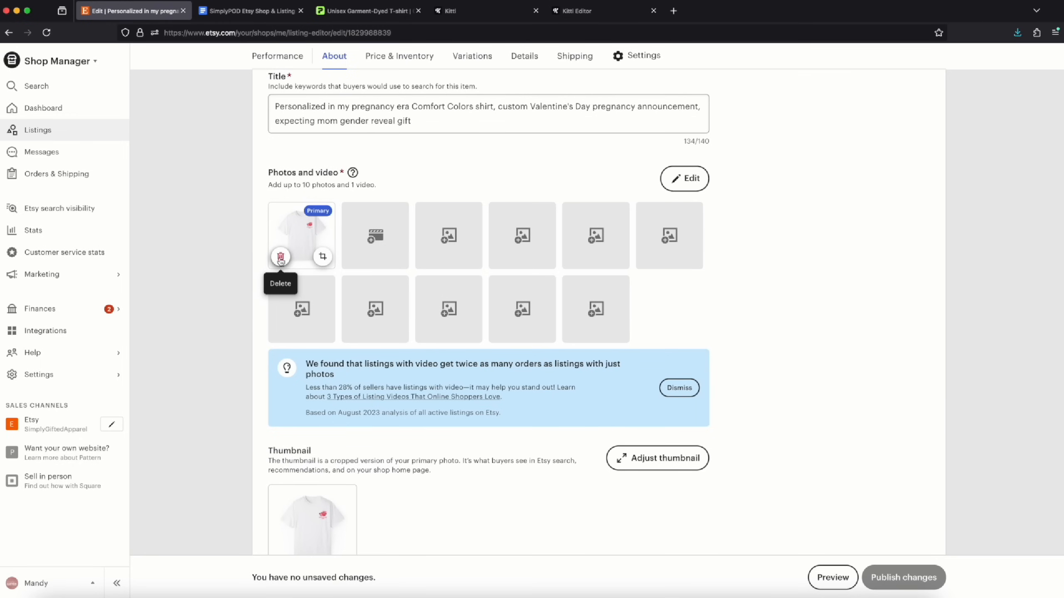
left_click(280, 258)
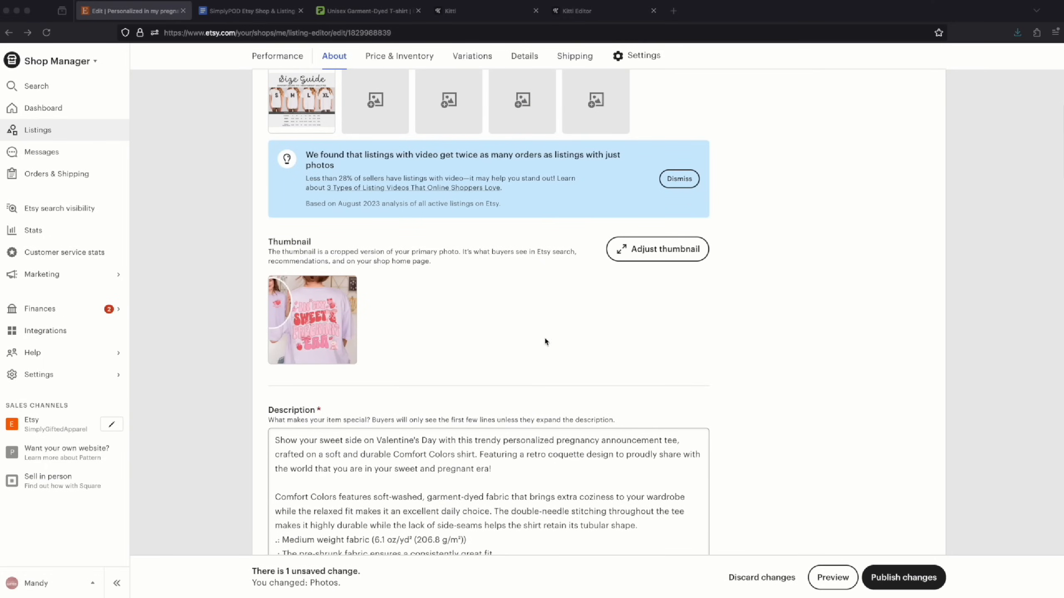
scroll(503, 337, "down", 5)
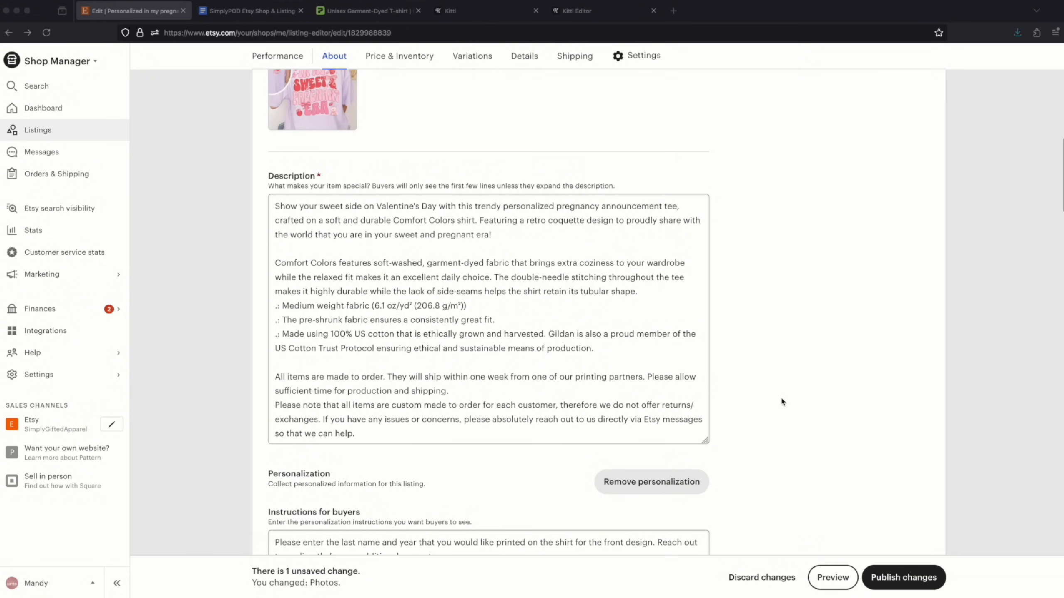
Turn on photo linking for the Colors variation and link matching mockup photos to the White, Blossom and Ivory options
scroll(793, 404, "down", 5)
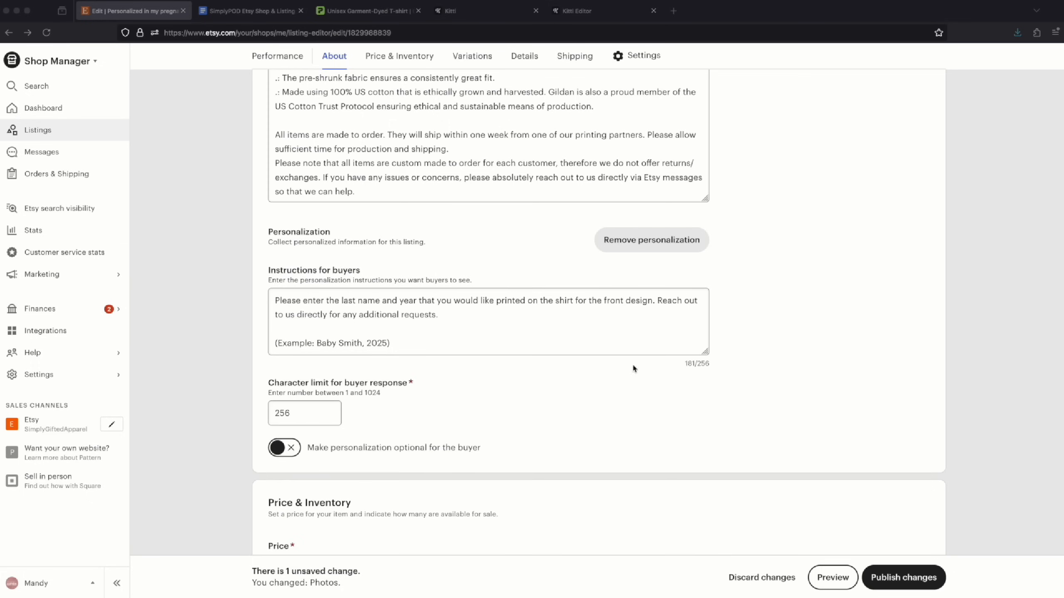
scroll(555, 383, "down", 8)
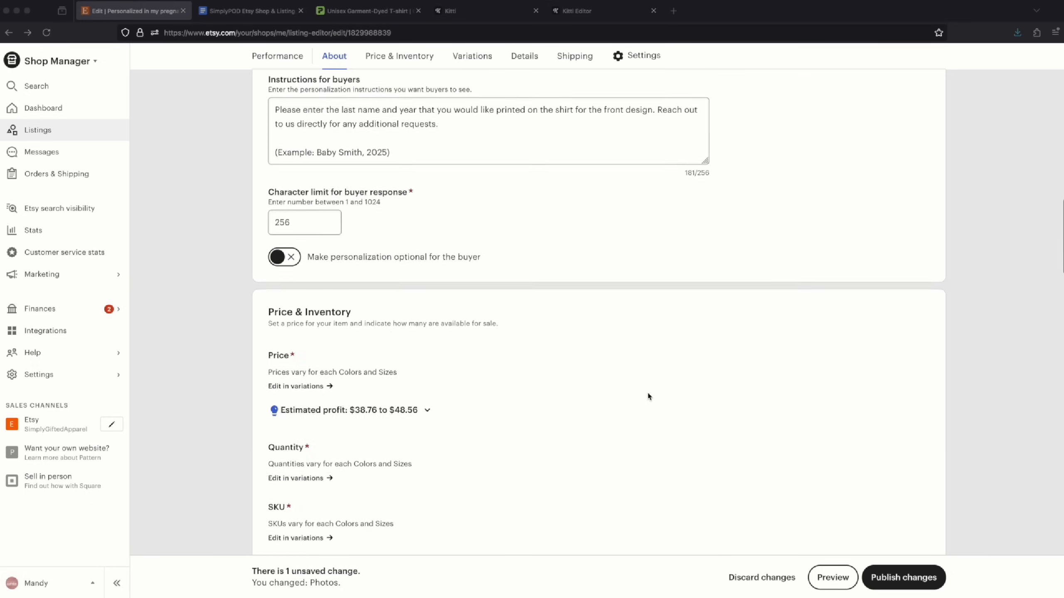
scroll(728, 407, "down", 5)
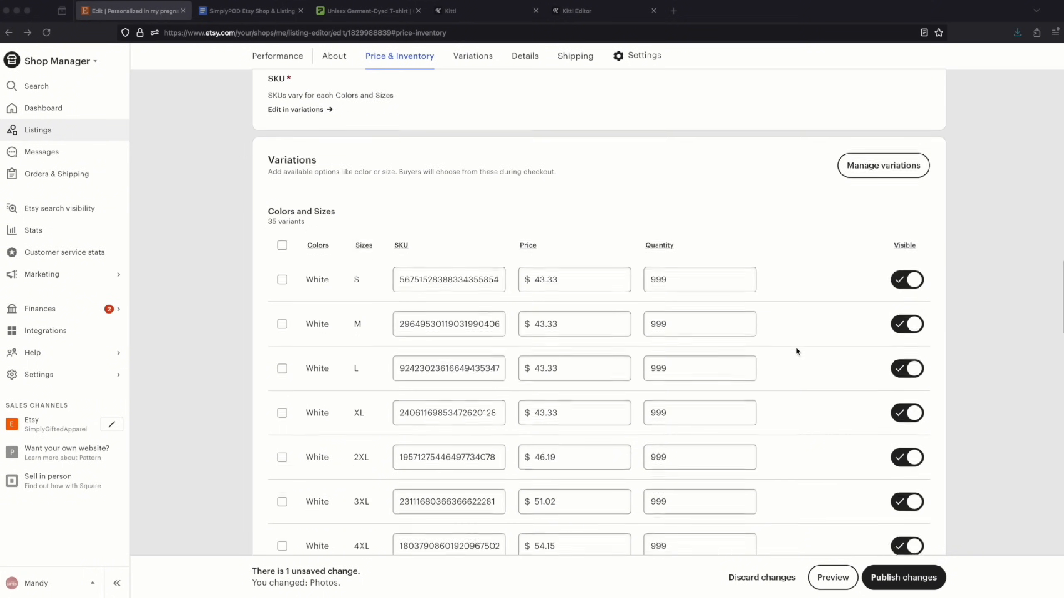
left_click(884, 144)
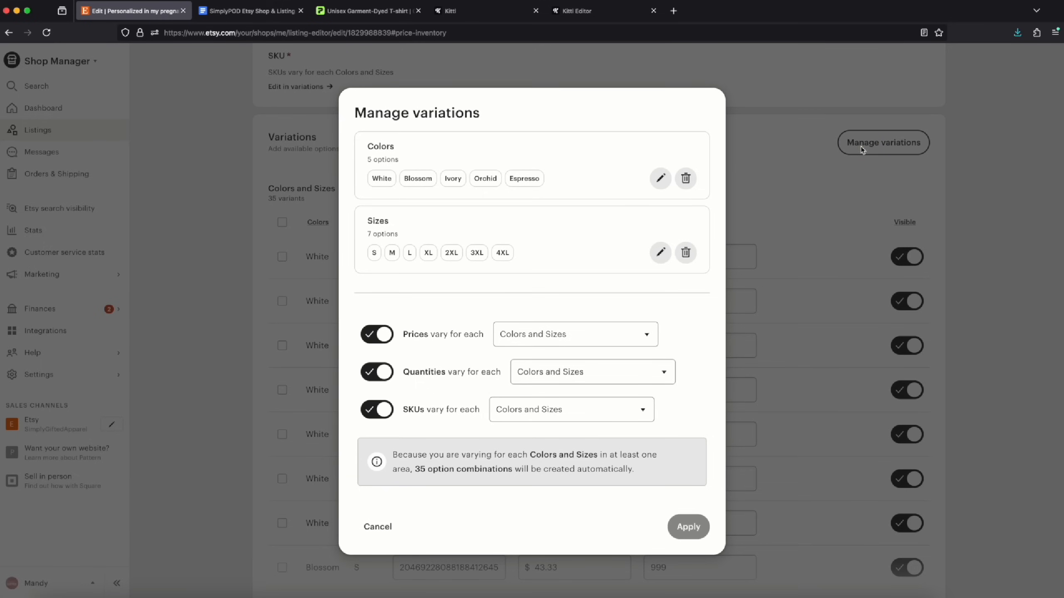
left_click(660, 177)
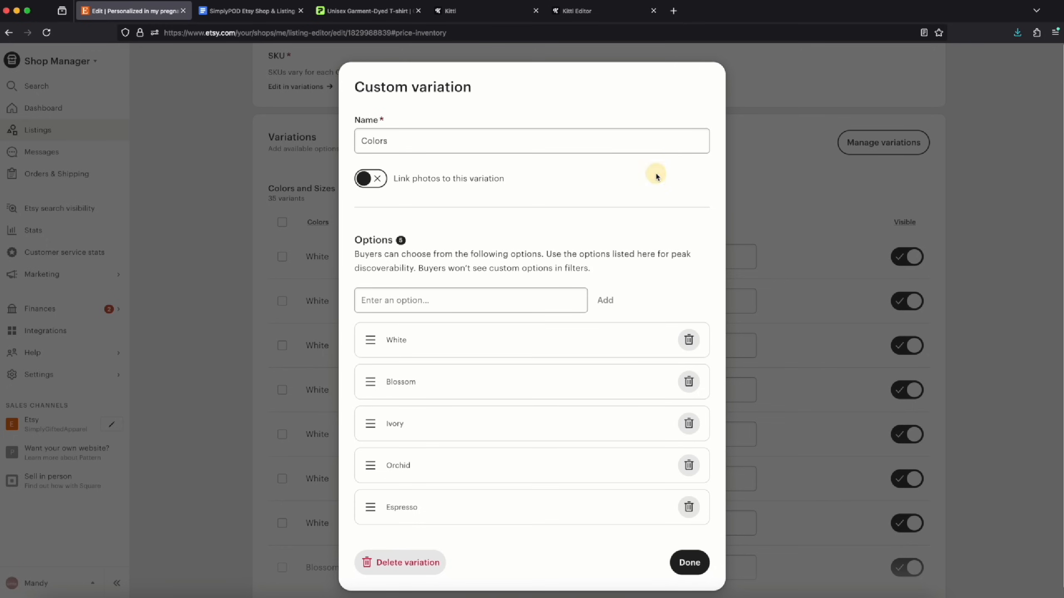
left_click(363, 178)
left_click(630, 341)
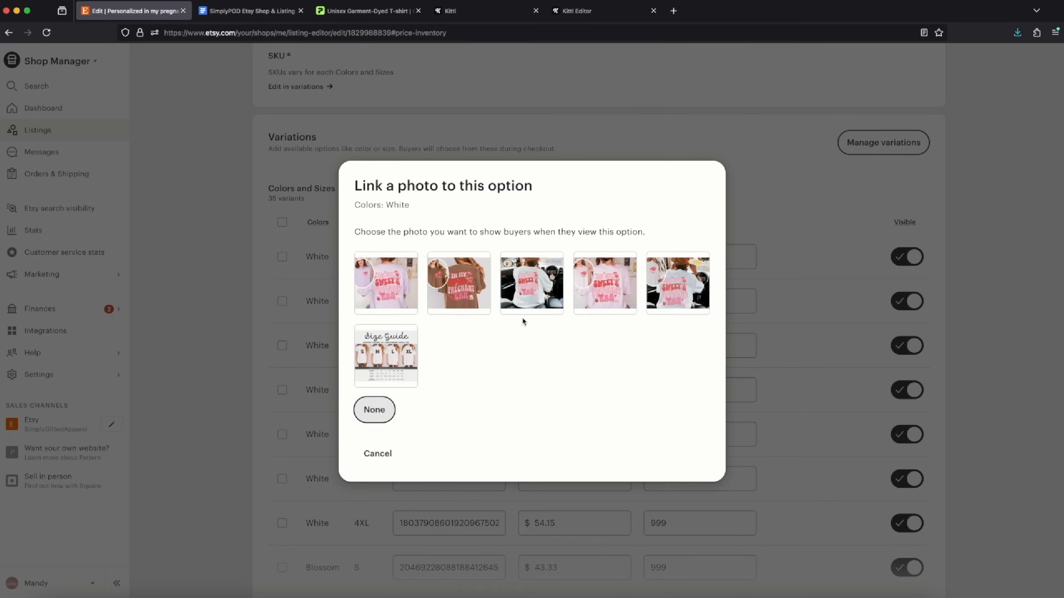
left_click(604, 312)
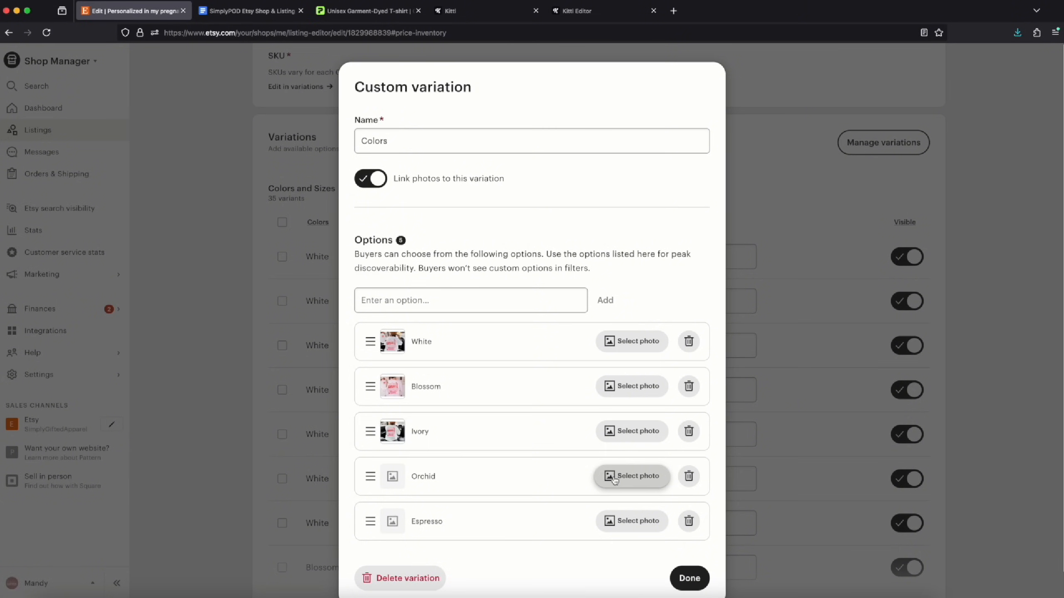
Link the lilac shirt mockup to Orchid and the brown shirt mockup to Espresso, and apply the variation changes
left_click(614, 477)
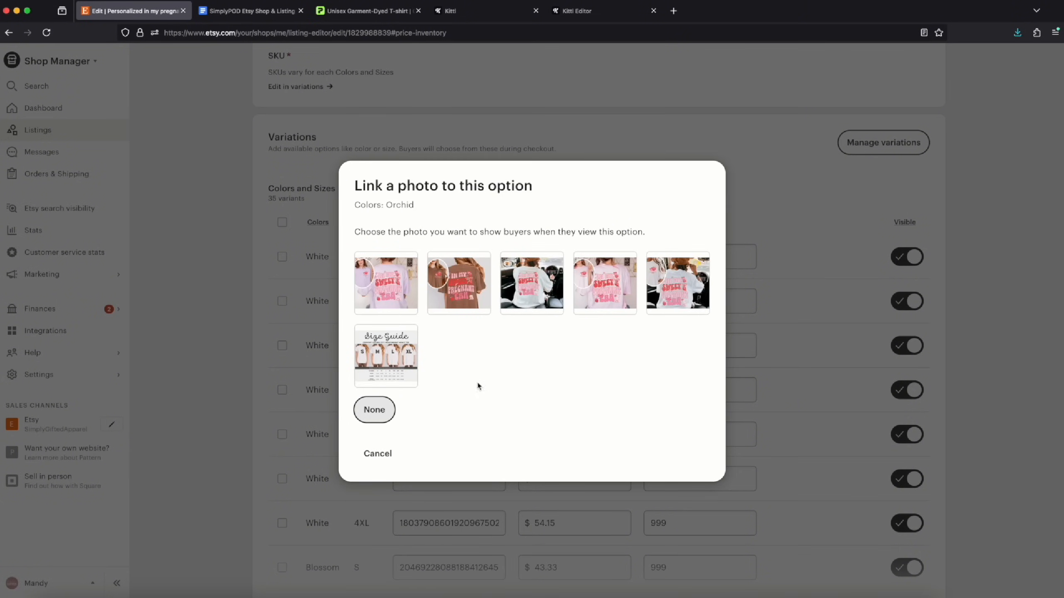
left_click(387, 295)
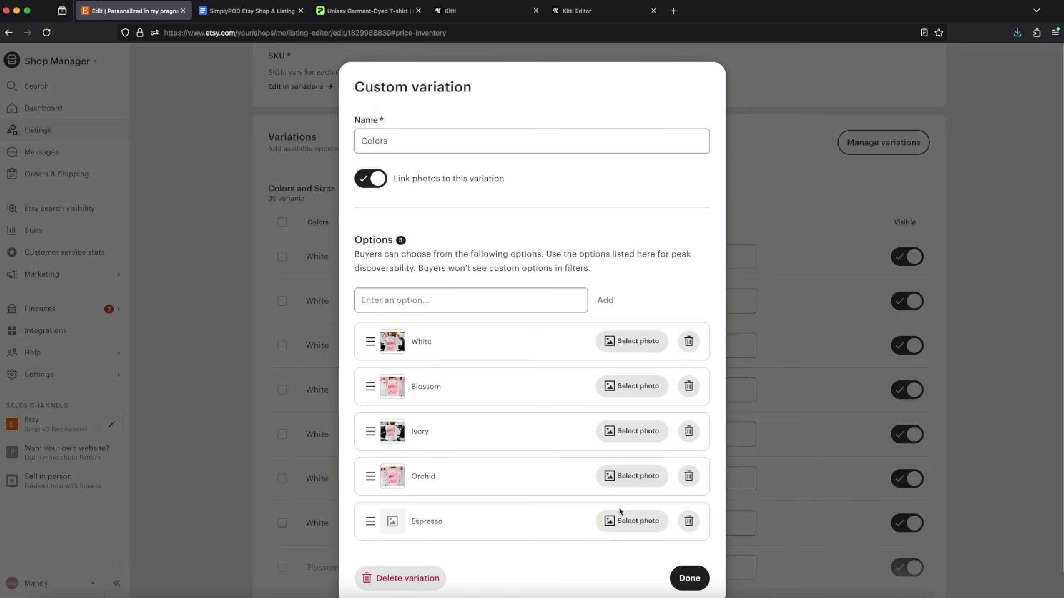
left_click(619, 520)
left_click(449, 268)
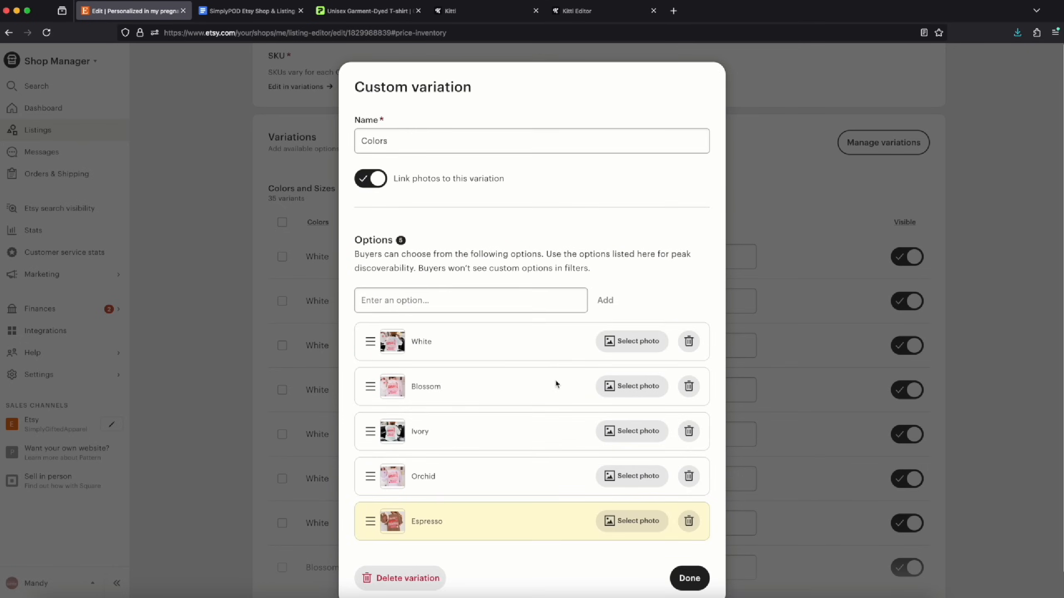
left_click(689, 553)
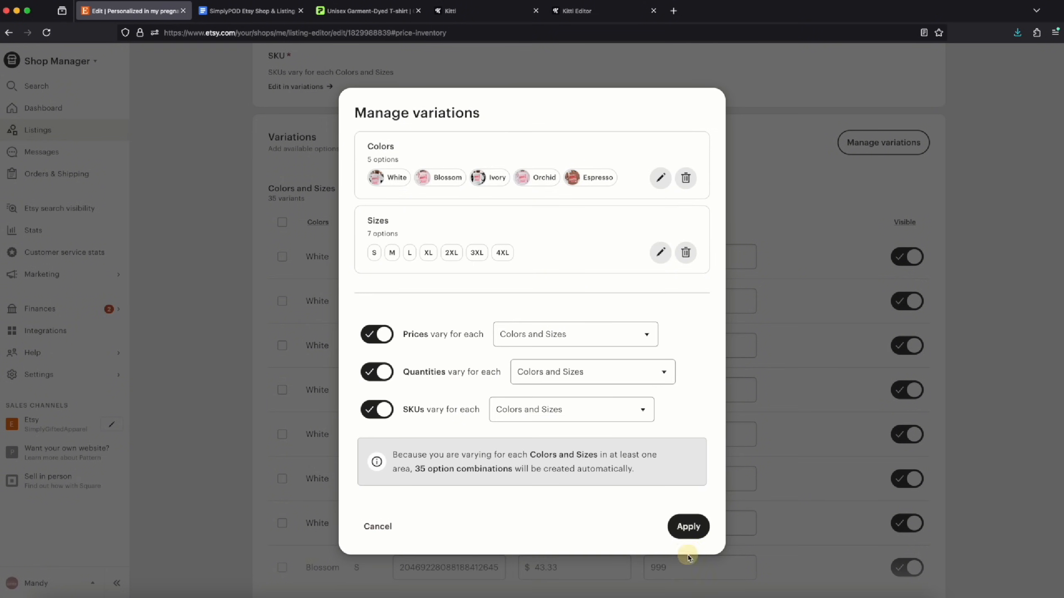
left_click(686, 525)
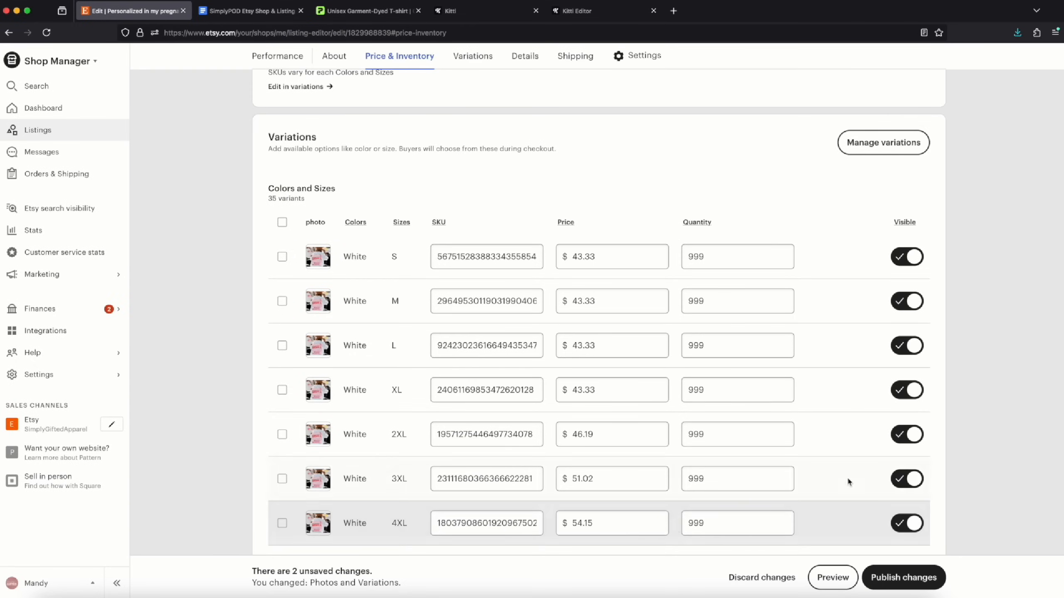
Set the core details to made by another company or person, with Printify - SwiftPOD as the production partner
scroll(948, 450, "down", 2)
scroll(948, 450, "down", 9)
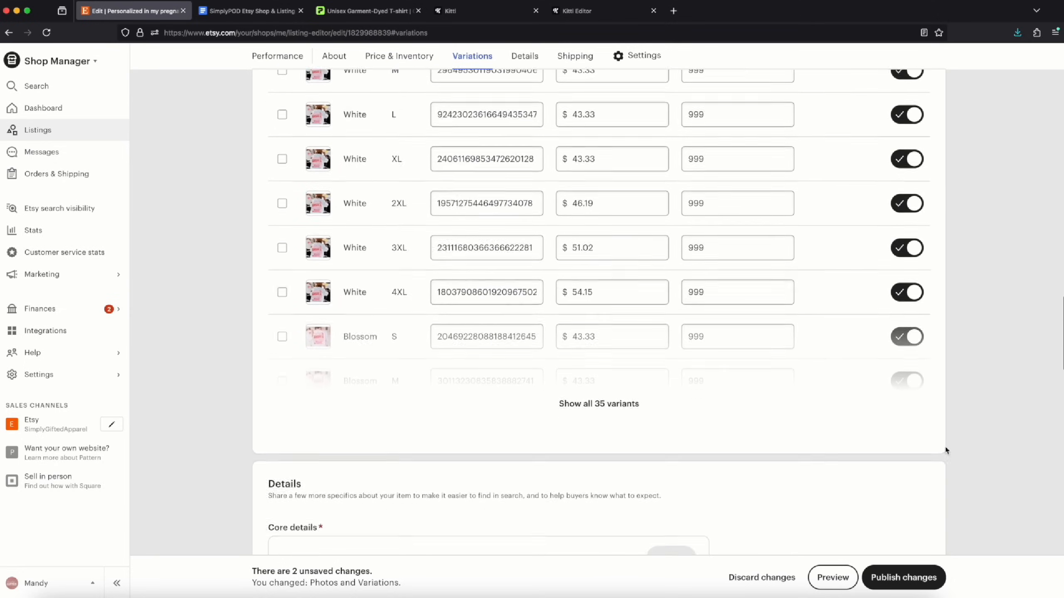
scroll(942, 451, "down", 2)
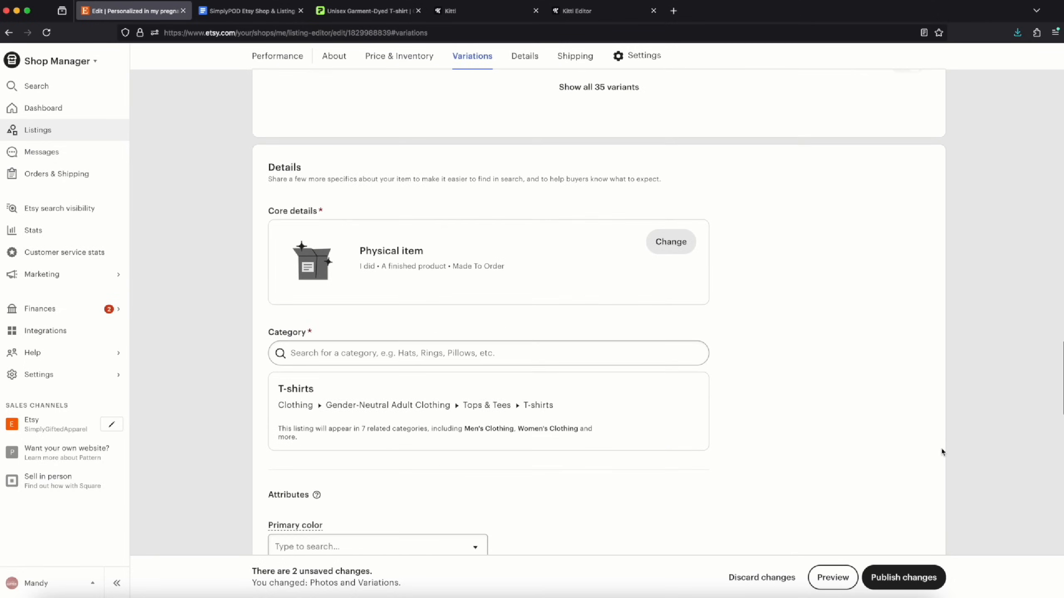
left_click(671, 226)
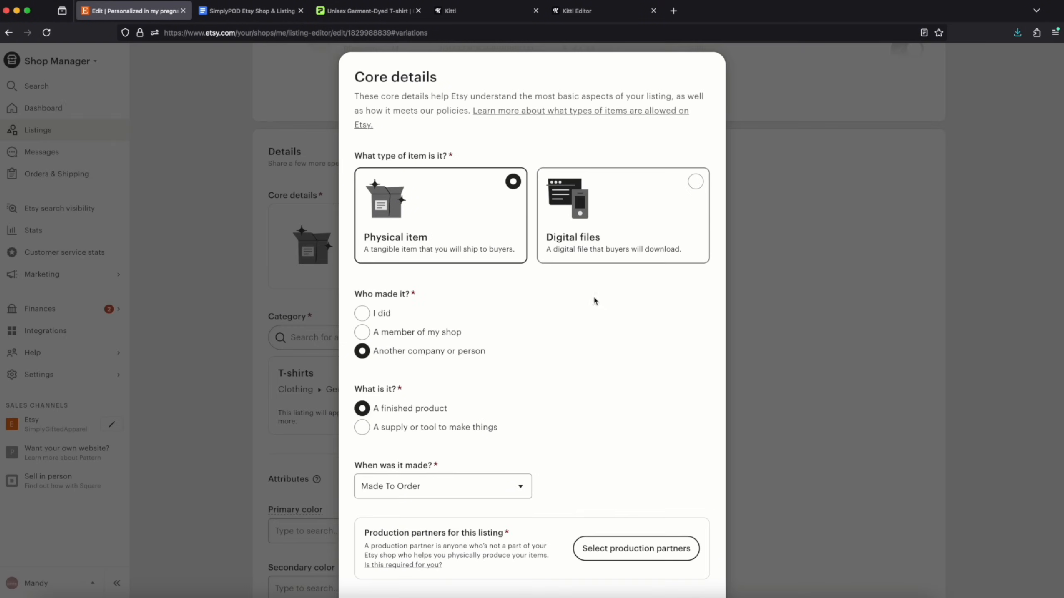
scroll(624, 306, "down", 2)
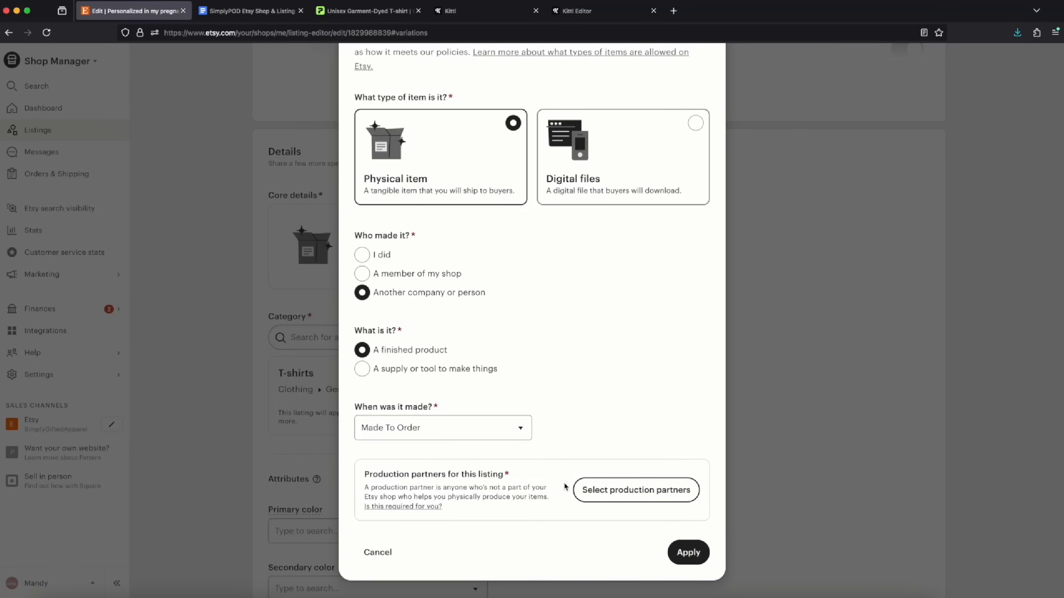
left_click(593, 489)
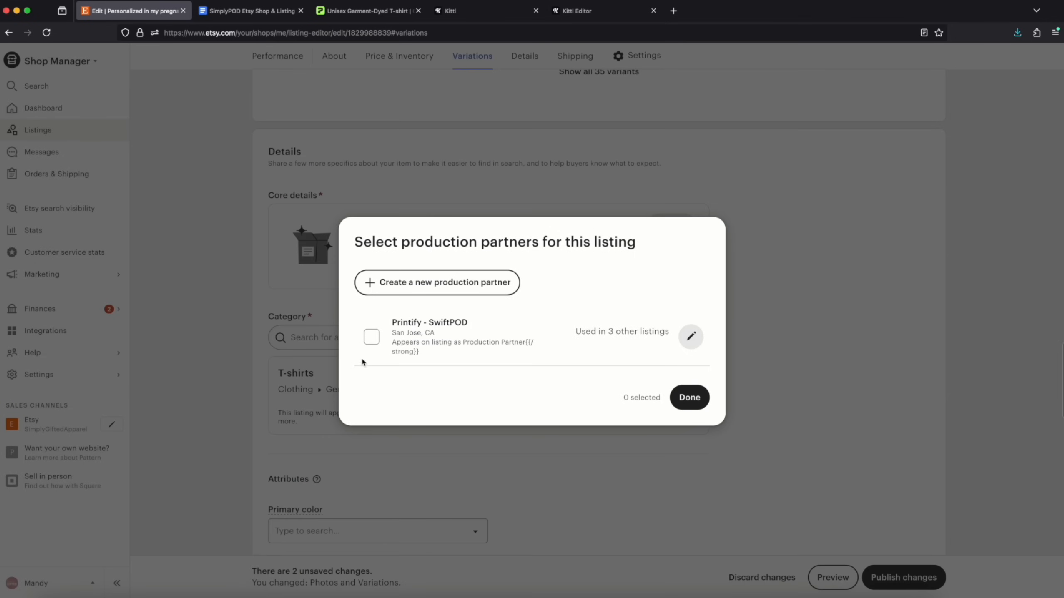
left_click(371, 337)
left_click(690, 397)
scroll(503, 382, "down", 2)
left_click(684, 552)
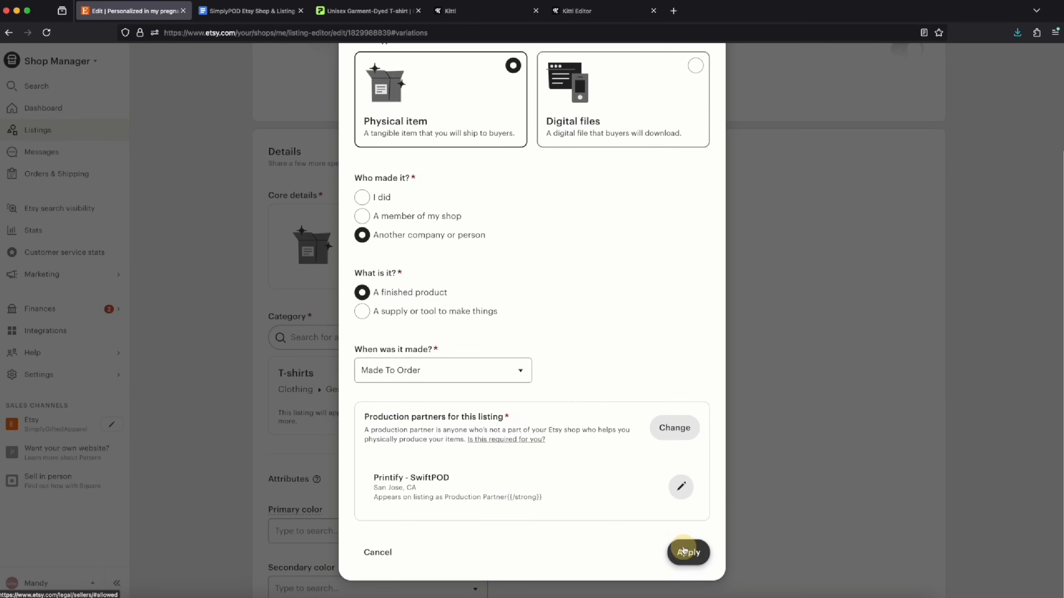
Set the listing's primary color to Pink and its secondary color to Red
scroll(582, 498, "down", 6)
left_click(475, 226)
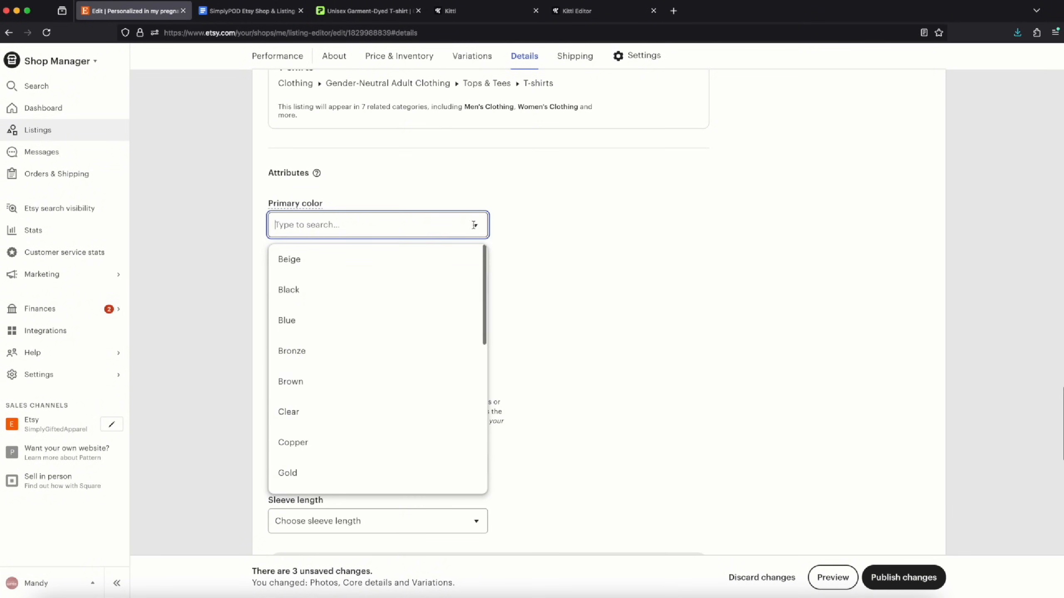
scroll(341, 382, "down", 5)
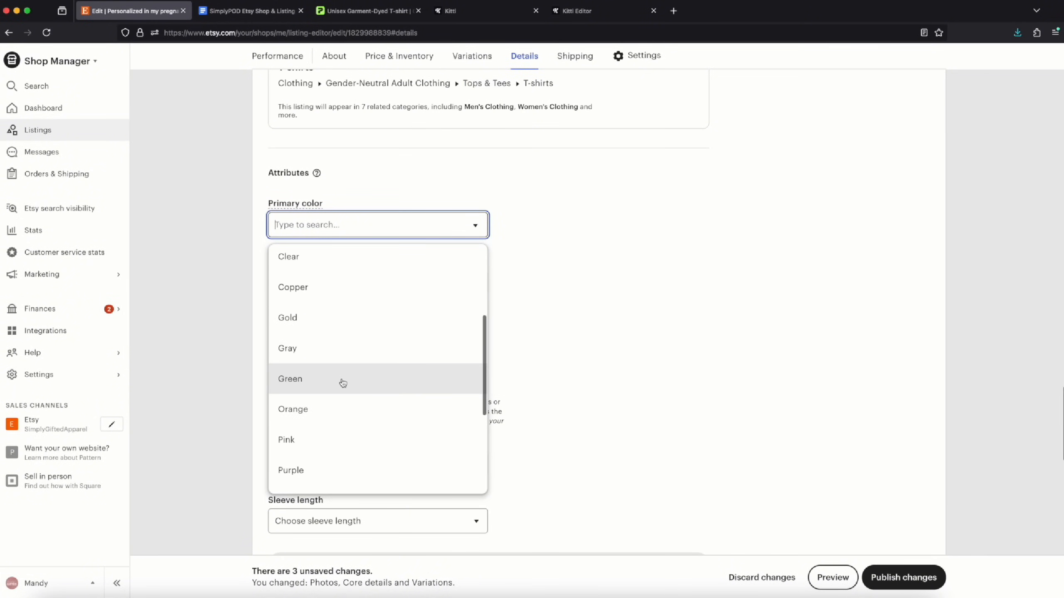
left_click(325, 439)
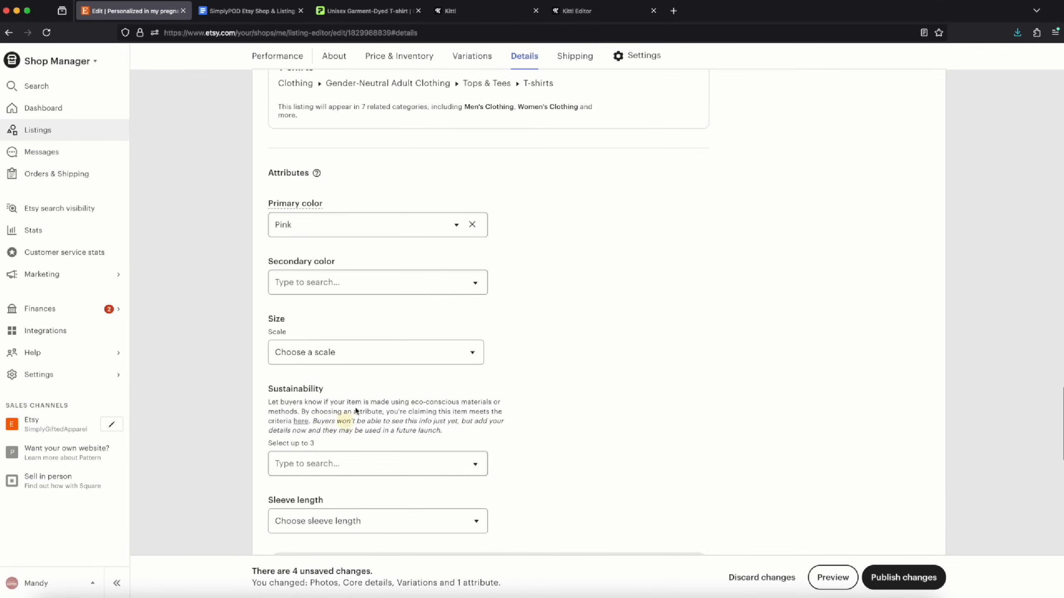
left_click(434, 284)
scroll(413, 404, "down", 6)
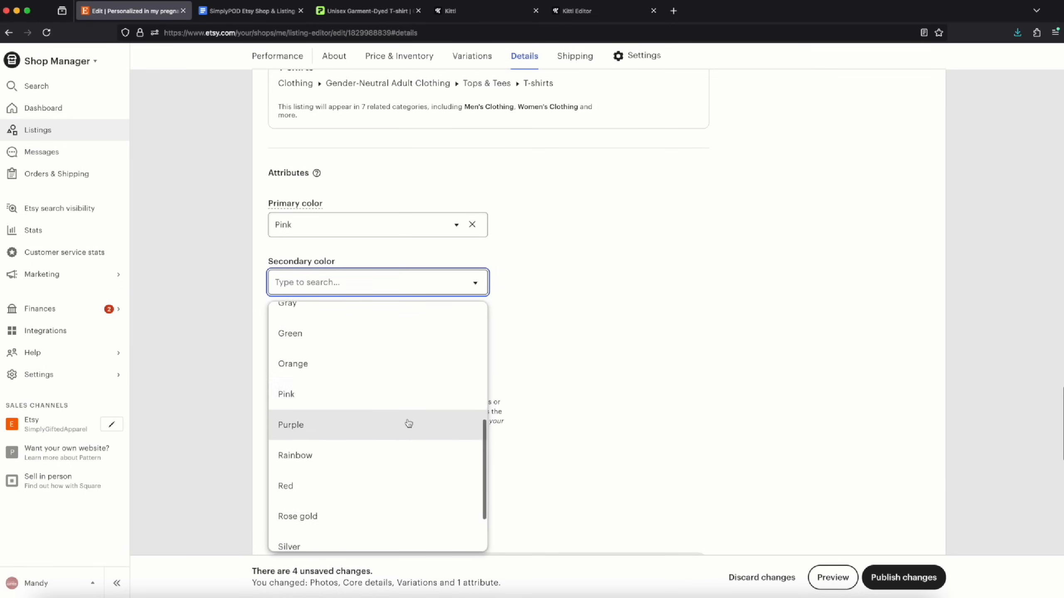
left_click(359, 482)
Show all attributes and set the sleeve length to Short sleeve and the neckline to Crew
scroll(587, 419, "down", 3)
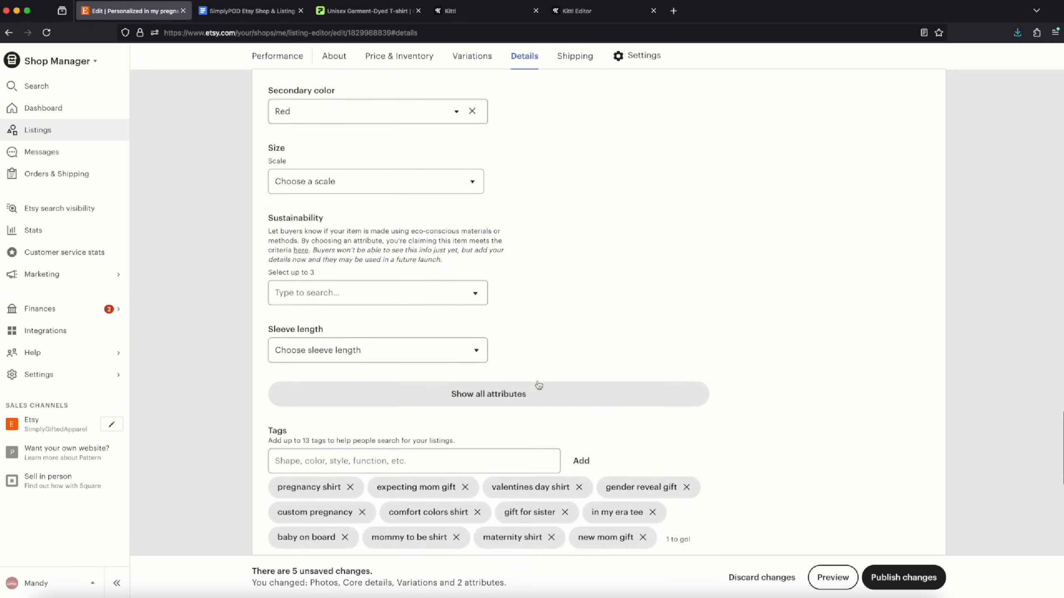
left_click(510, 392)
scroll(490, 354, "down", 2)
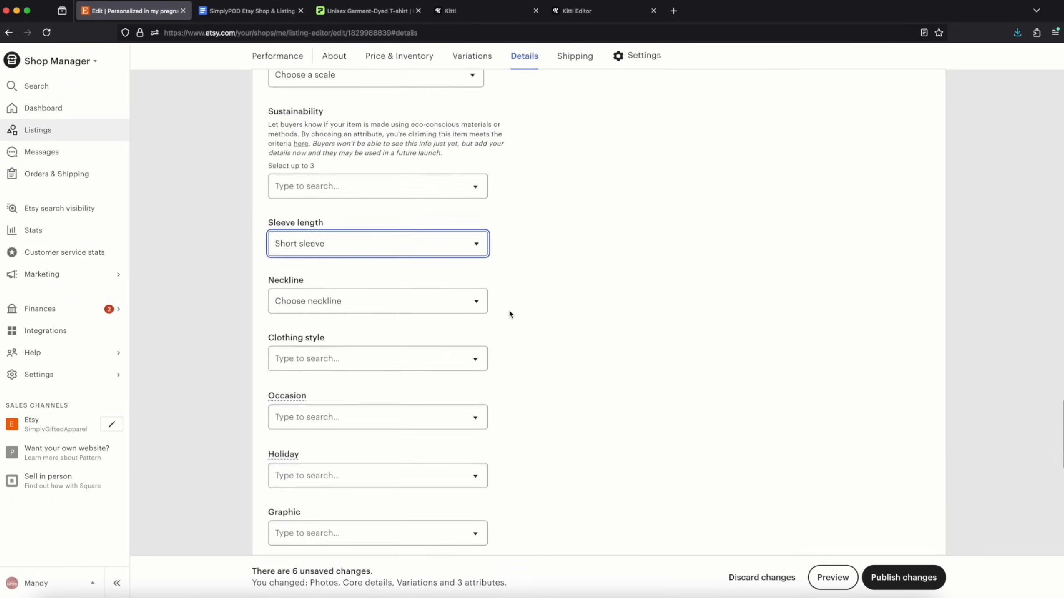
scroll(511, 314, "down", 1)
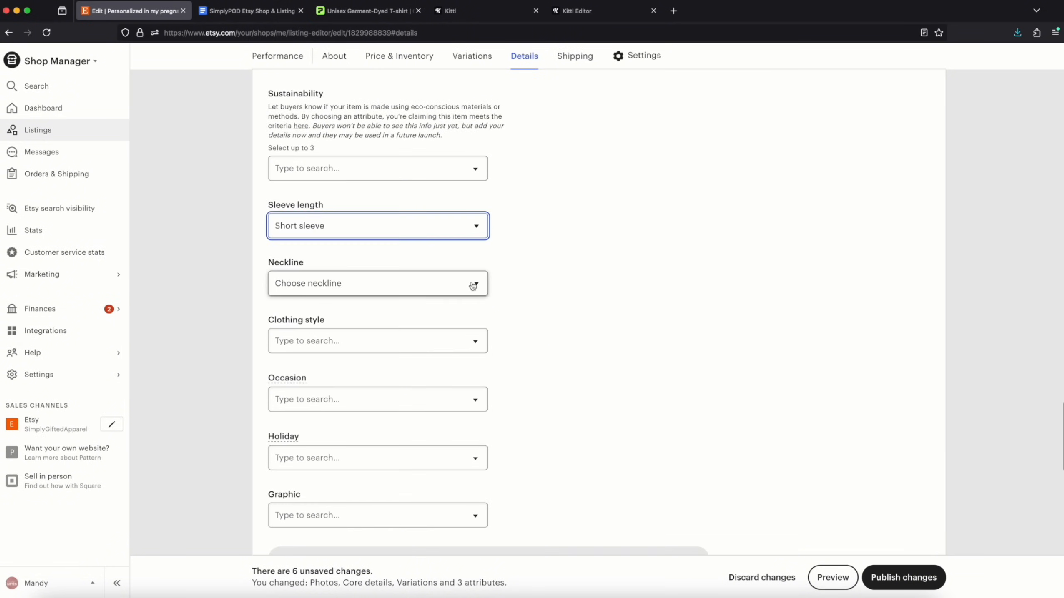
left_click(473, 285)
left_click(429, 315)
Set the clothing style to Boho & hippie and the holiday to Valentine's Day
scroll(502, 302, "down", 2)
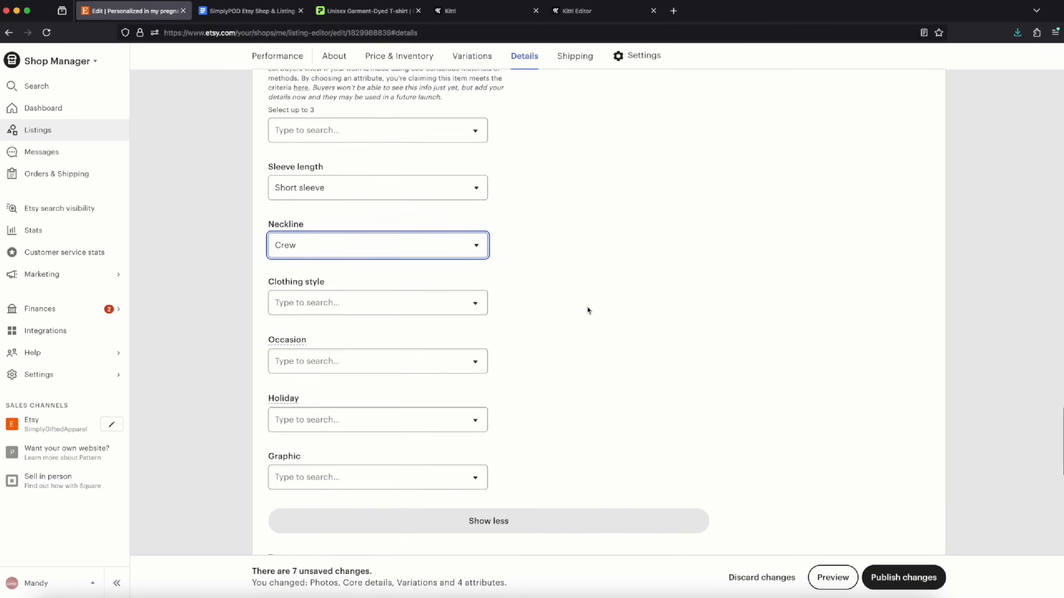
left_click(472, 269)
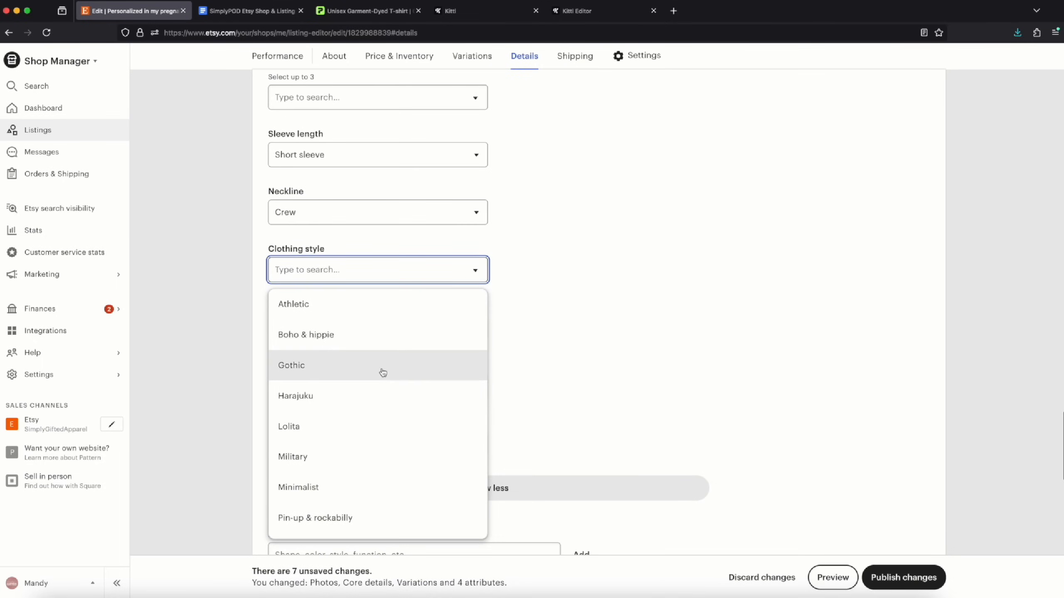
left_click(353, 341)
scroll(503, 331, "down", 3)
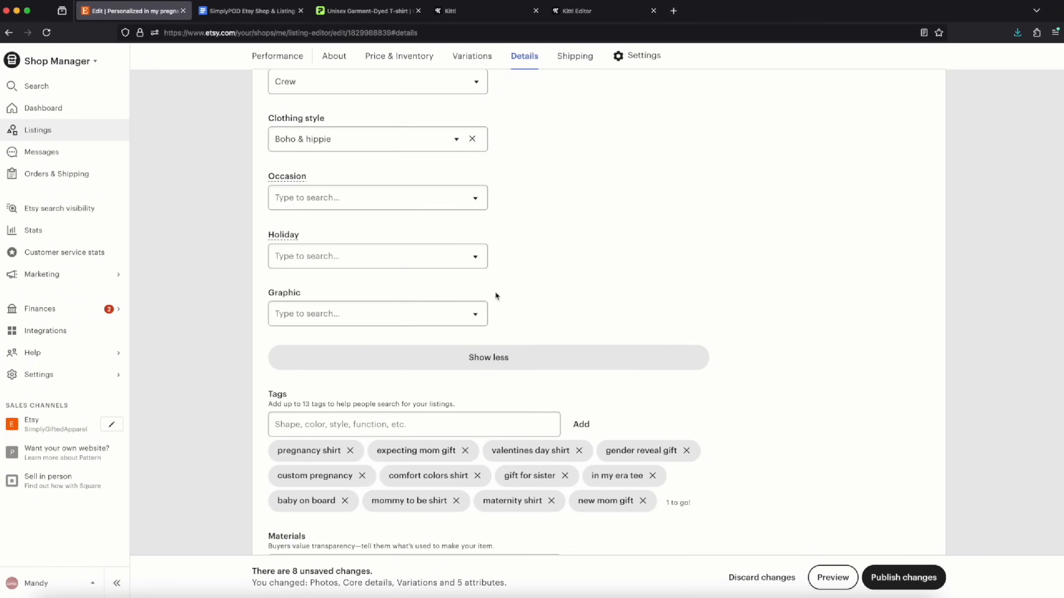
left_click(475, 193)
key("Tab")
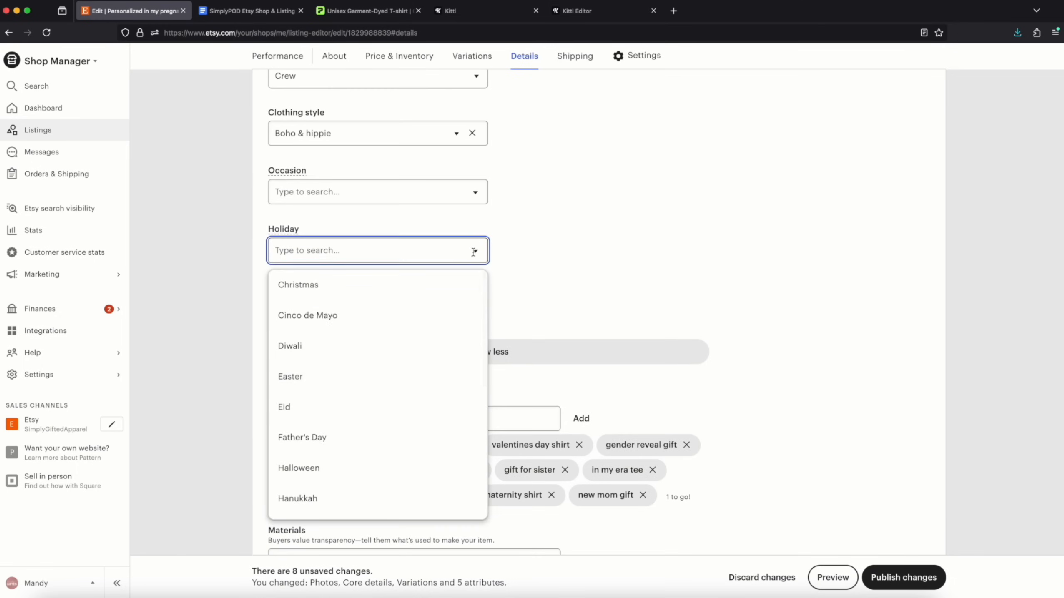
scroll(394, 383, "down", 10)
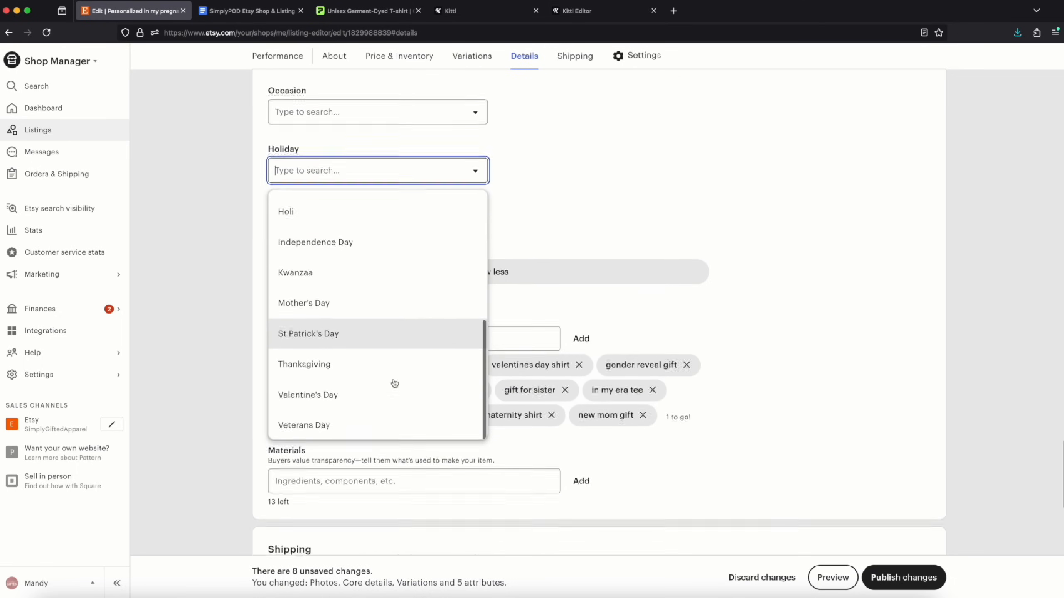
left_click(328, 389)
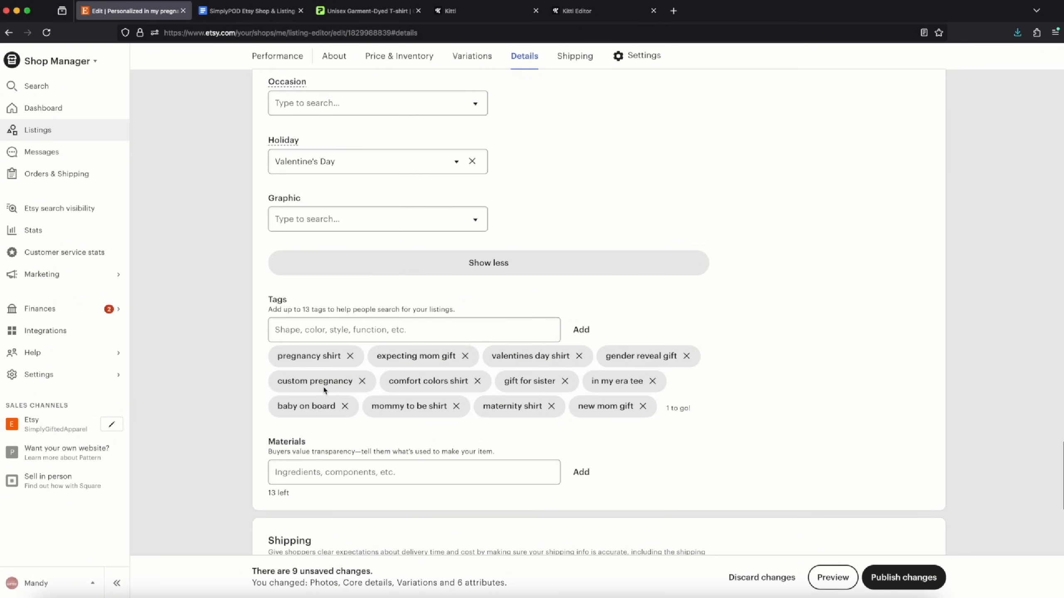
Choose a theme for the listing's Graphic attribute
scroll(405, 280, "up", 1)
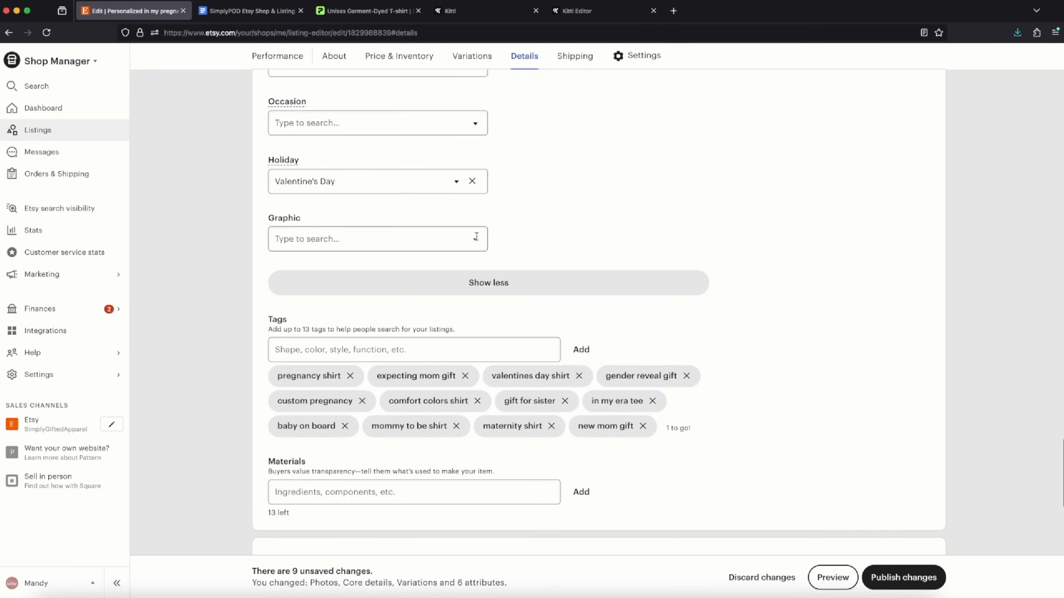
scroll(497, 235, "up", 3)
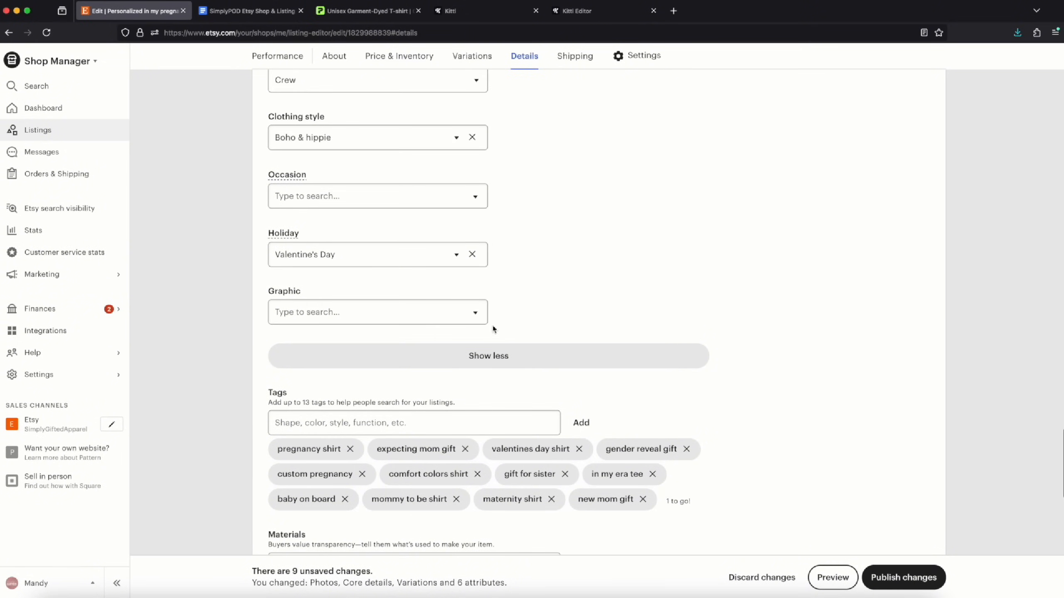
left_click(475, 313)
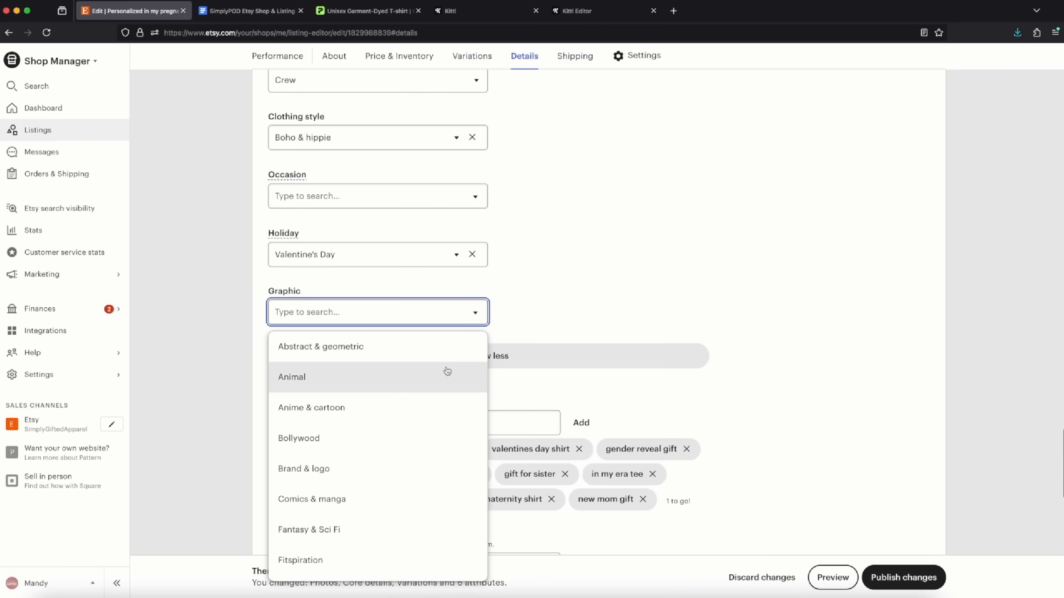
left_click(447, 377)
scroll(784, 348, "down", 10)
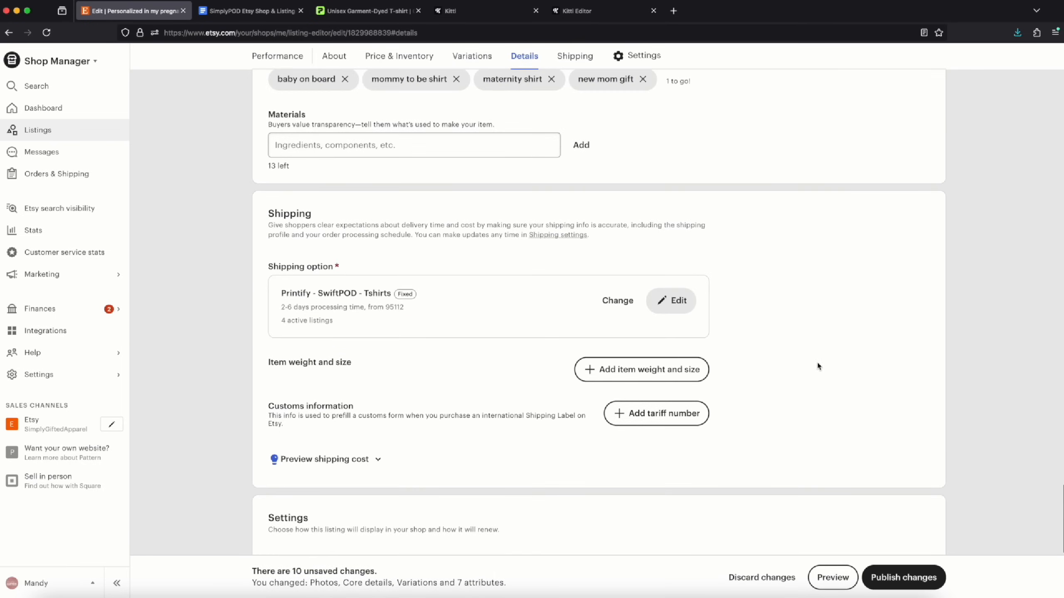
Create a new shop section titled Pregnancy Announcements and assign the listing to it
scroll(639, 340, "down", 5)
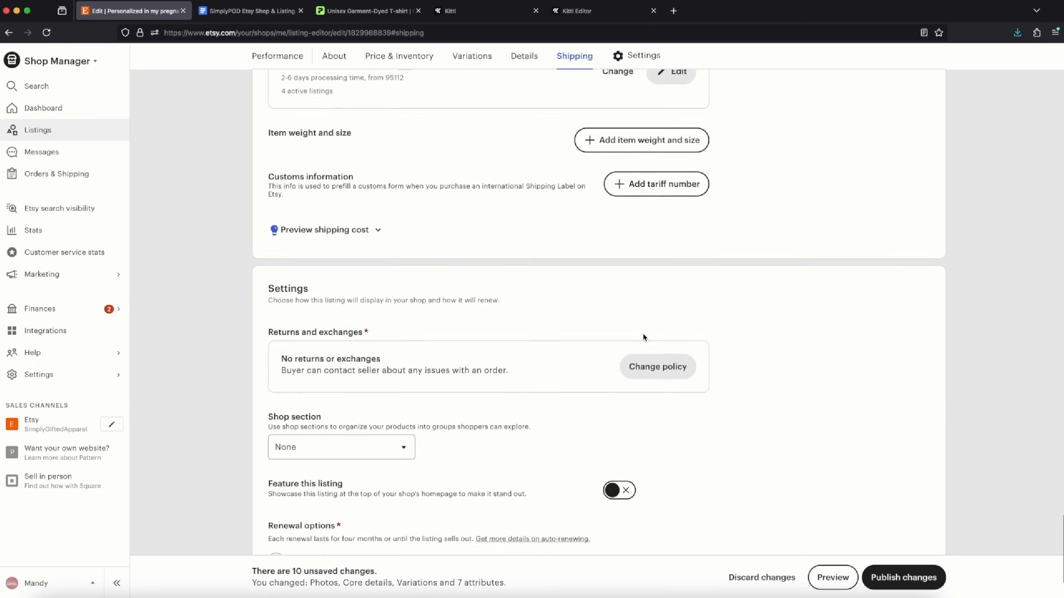
scroll(418, 402, "down", 2)
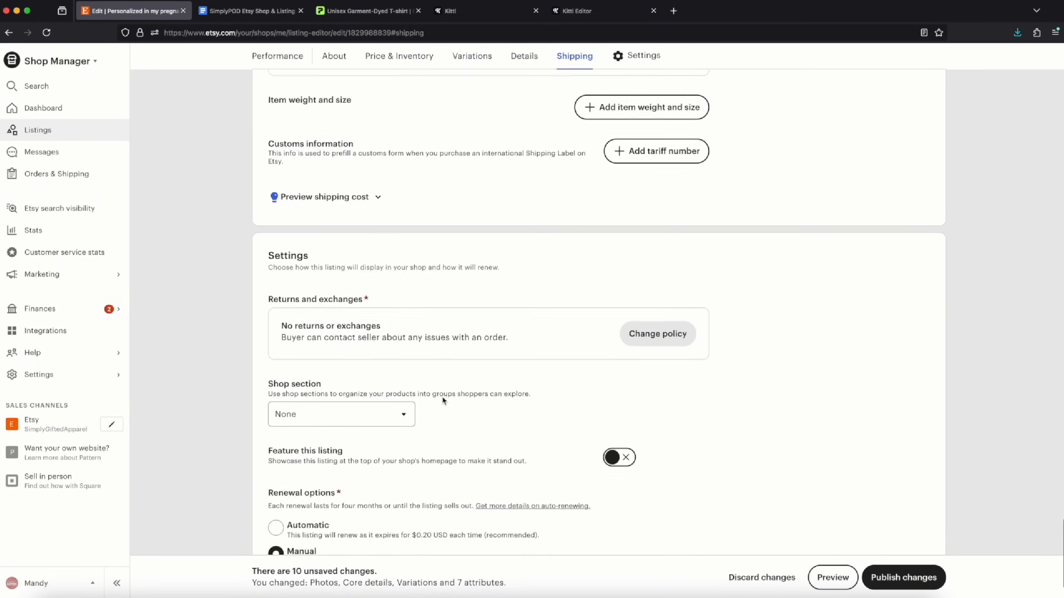
left_click(406, 346)
left_click(325, 390)
type("Pregnancy Announcem")
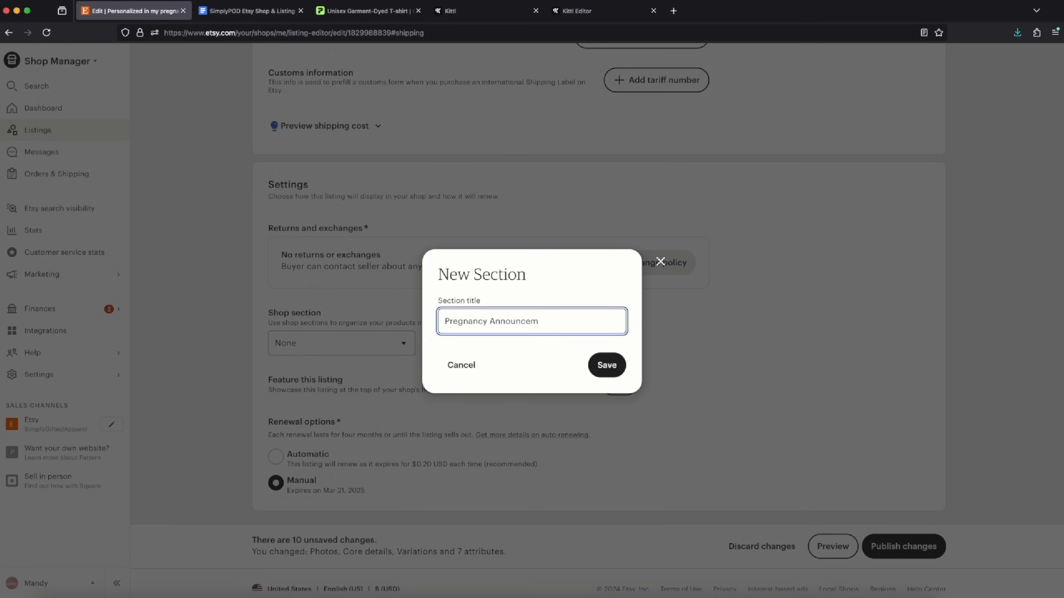
type("ents")
left_click(608, 365)
Set the listing's renewal option to Automatic and publish the listing changes
scroll(603, 378, "down", 1)
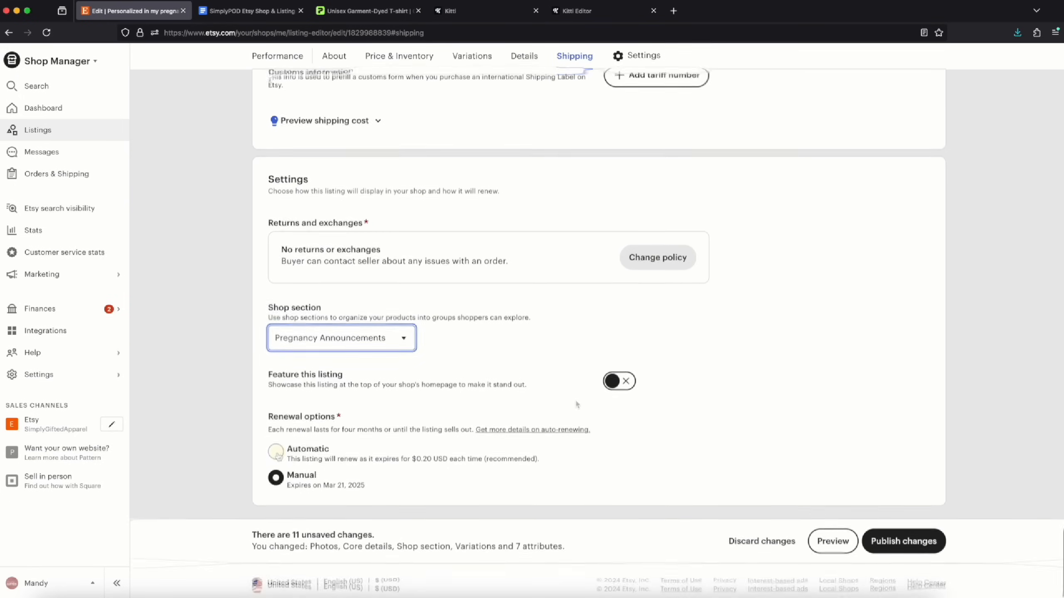
left_click(278, 447)
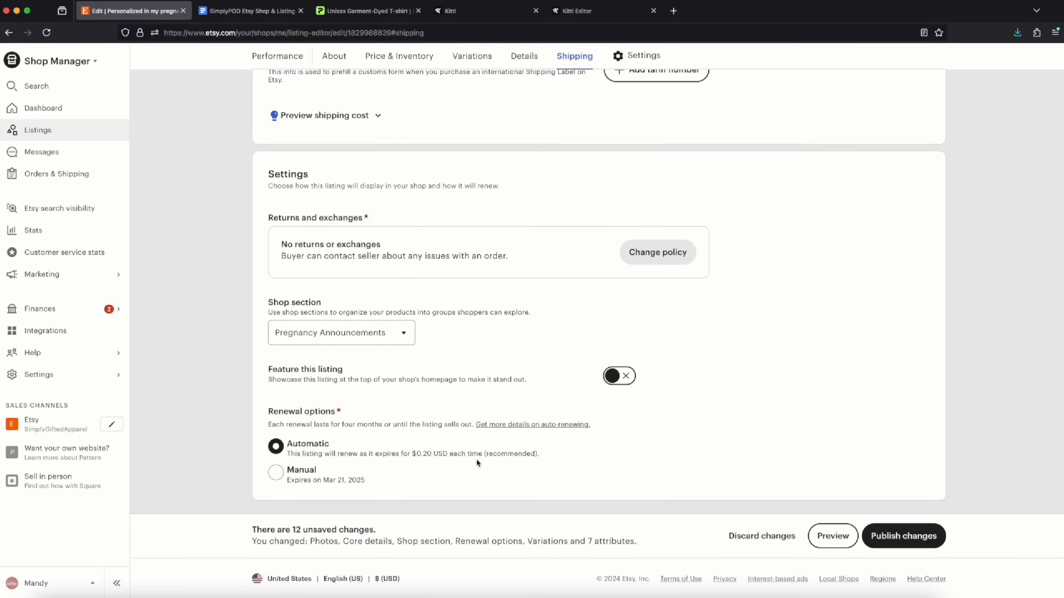
left_click(906, 538)
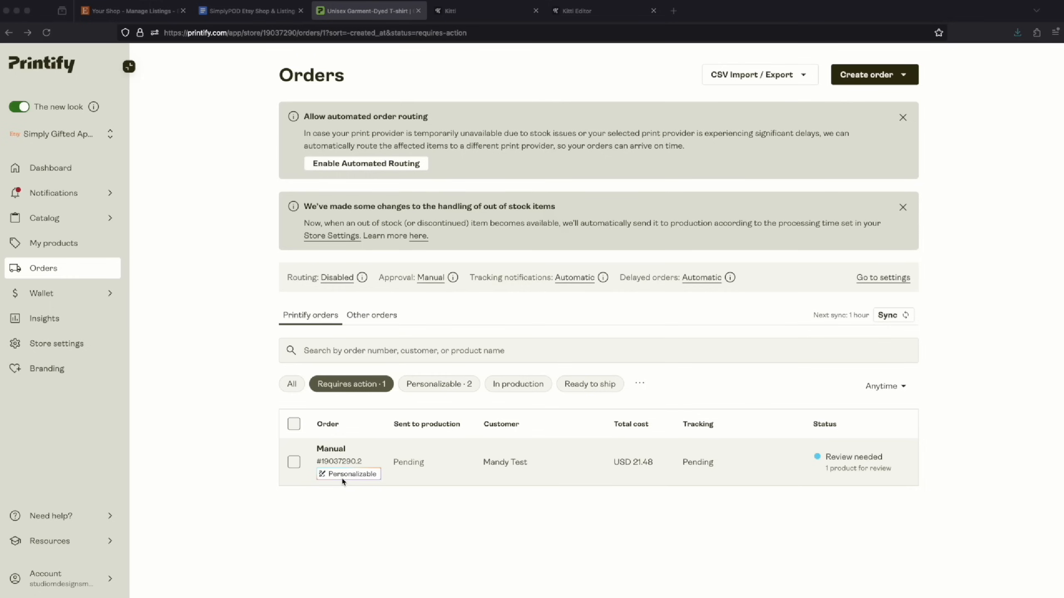
In Printify's orders, open the personalizable manual order that needs review and start reviewing its shirt personalization
left_click(62, 244)
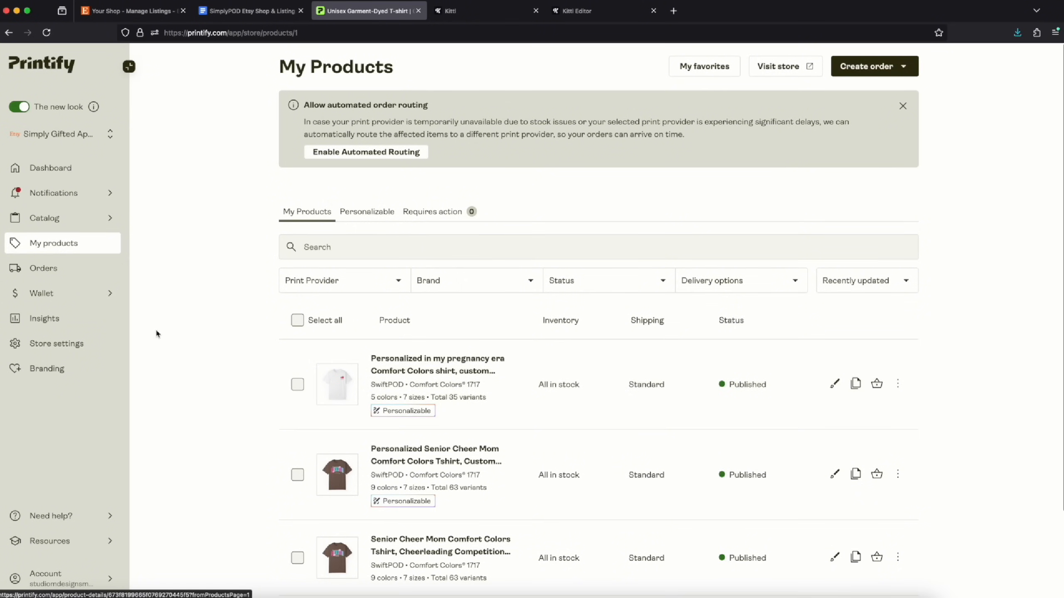
left_click(42, 269)
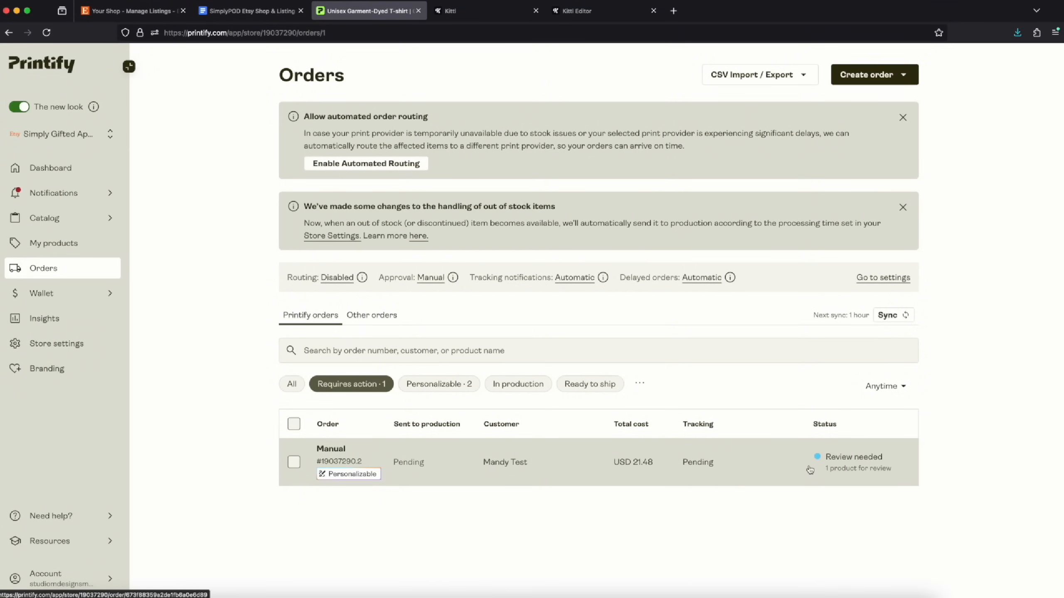
left_click(474, 470)
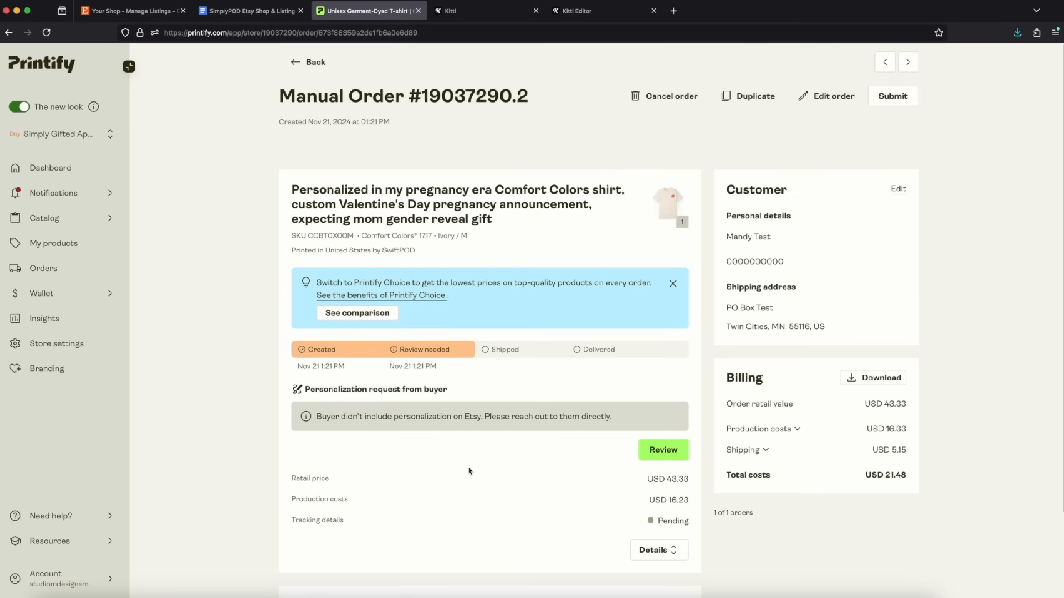
scroll(491, 456, "down", 2)
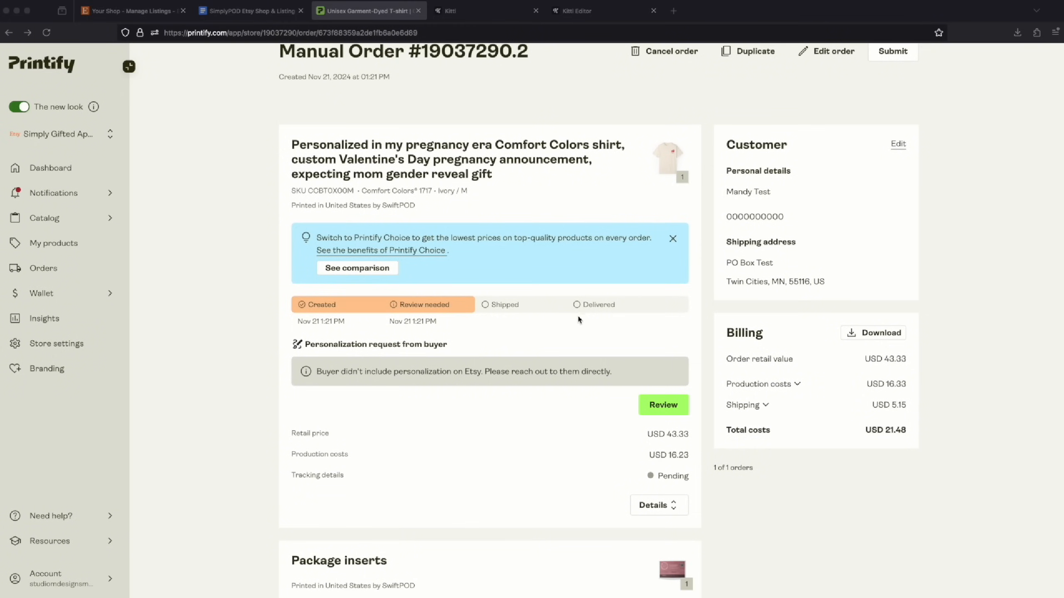
left_click(663, 408)
left_click(665, 408)
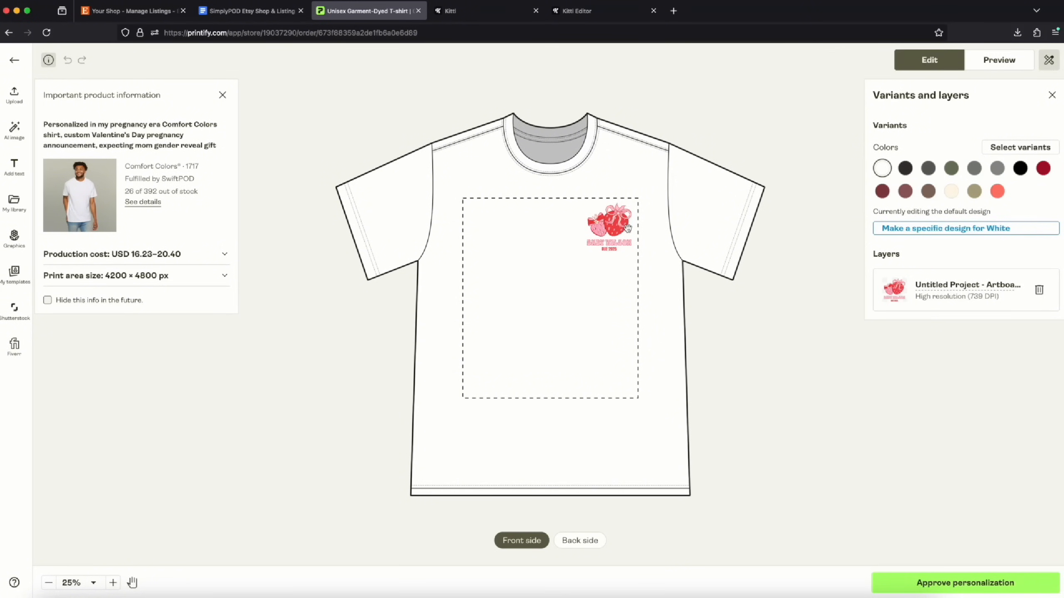
Replace the front design with the buyer's personalized strawberry artwork, about 4.3 in wide in the print area's upper-right corner, and approve the personalization
left_click(626, 227)
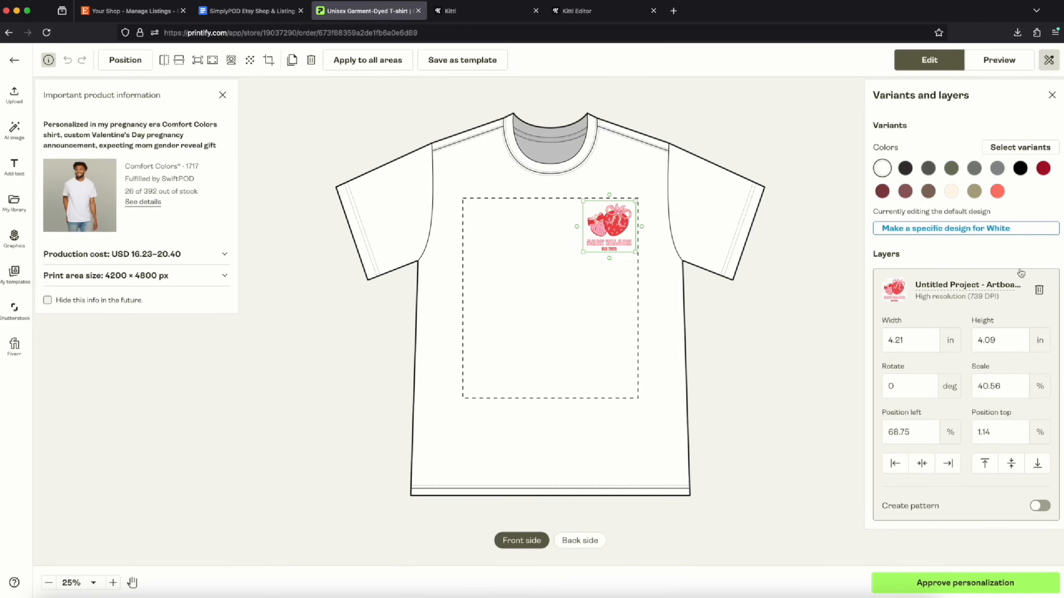
left_click(1039, 289)
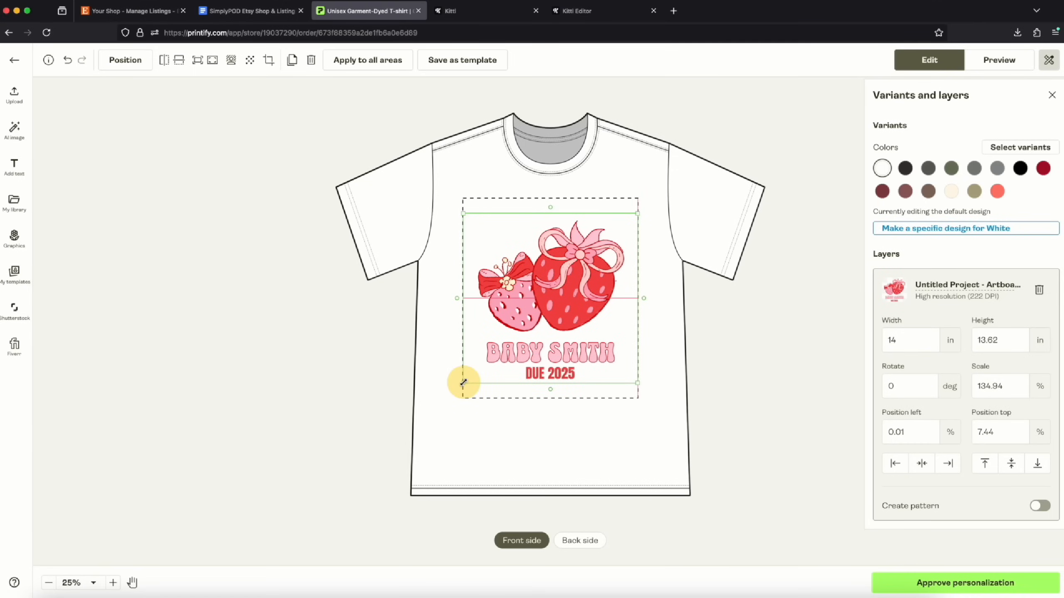
left_click_drag(463, 382, 615, 237)
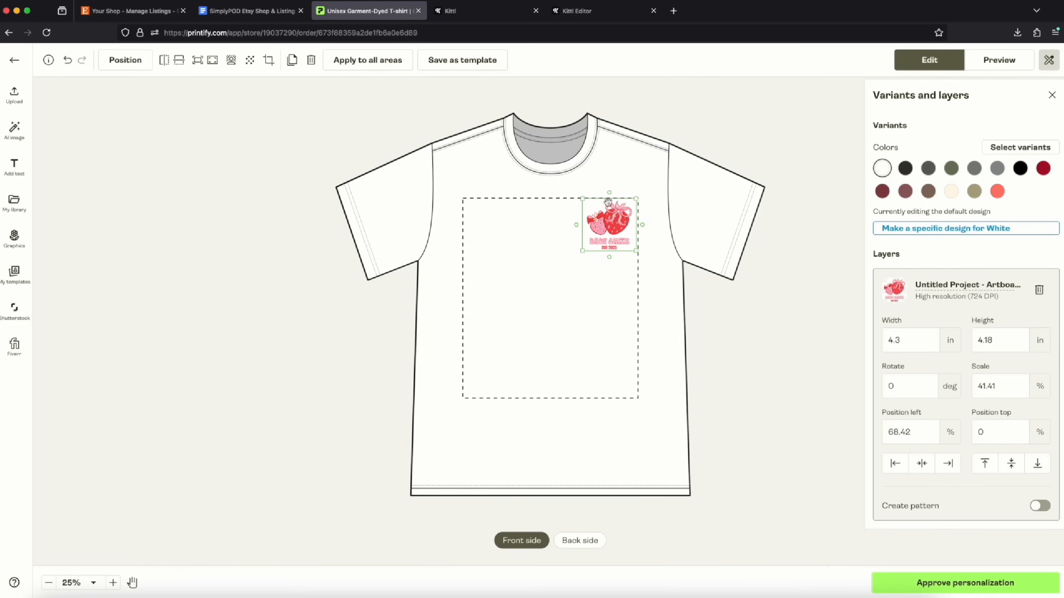
left_click(938, 580)
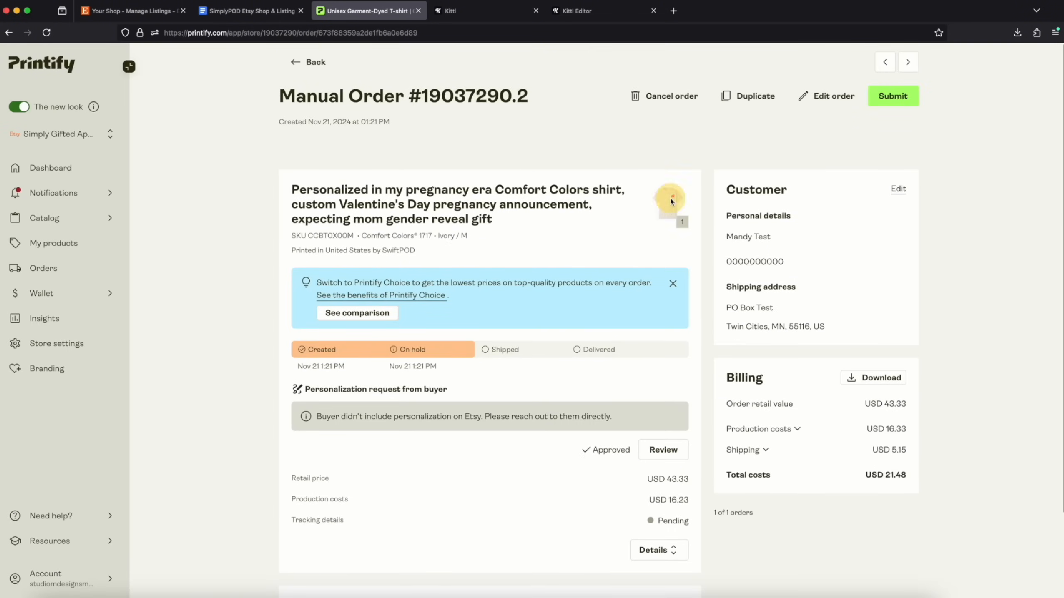
Preview the front and back mockups of the order's personalized shirt and look over the order details
left_click(669, 204)
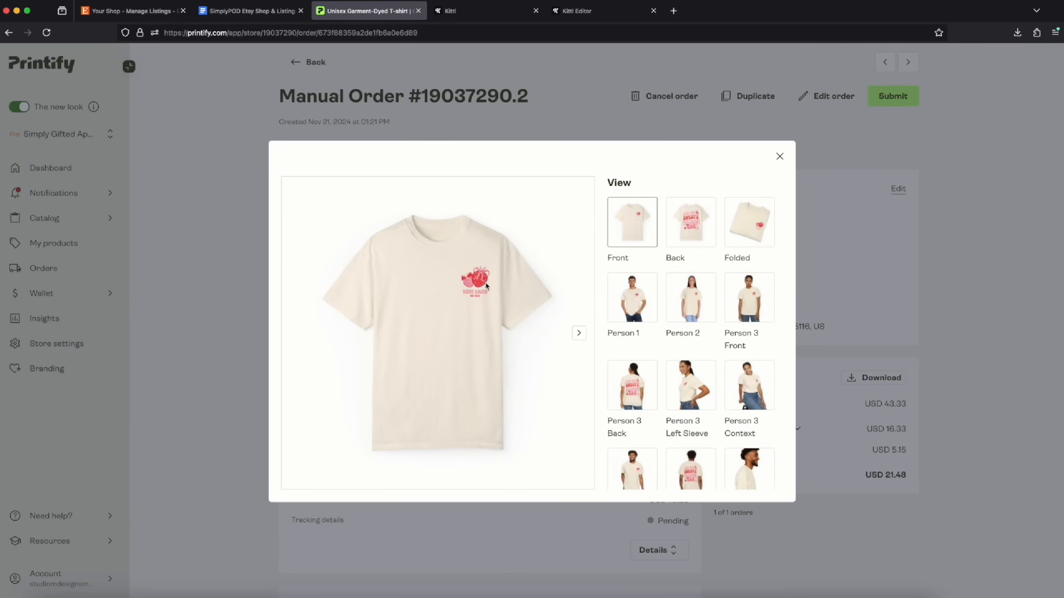
left_click(711, 233)
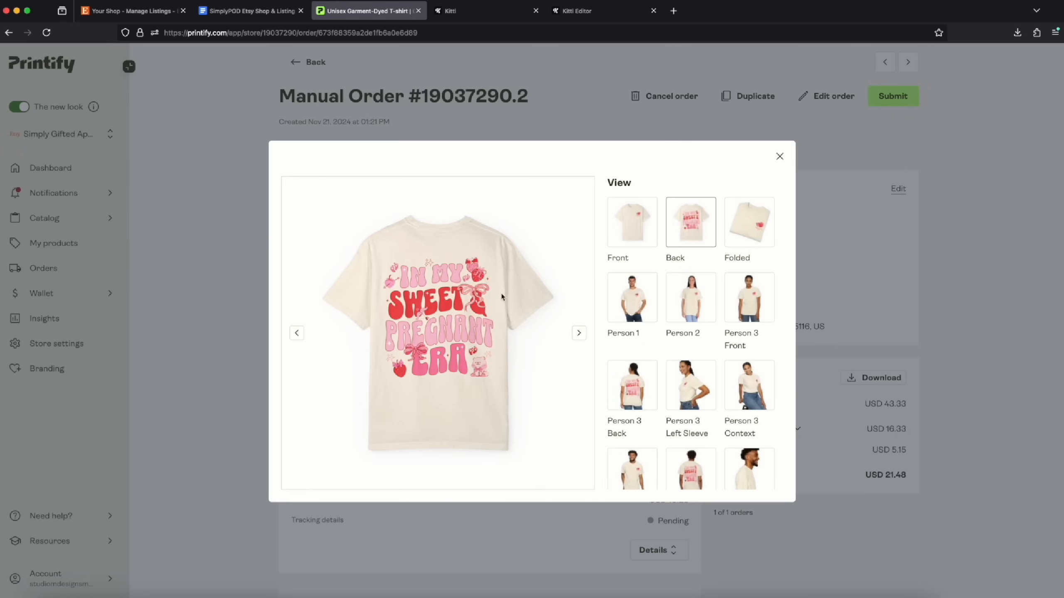
left_click(779, 157)
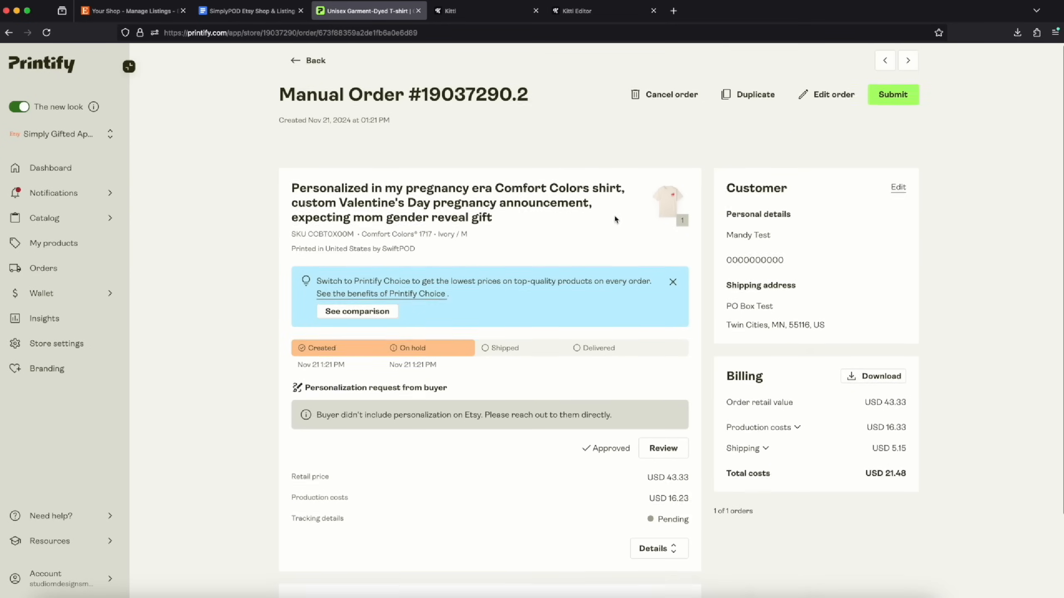
scroll(600, 253, "down", 1)
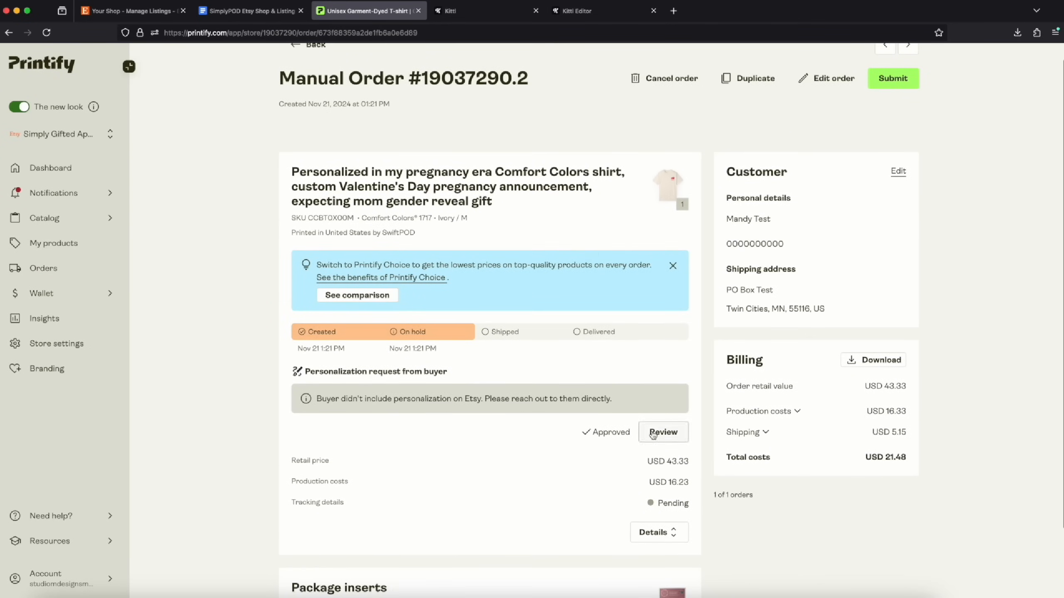
scroll(597, 431, "down", 1)
scroll(595, 431, "up", 1)
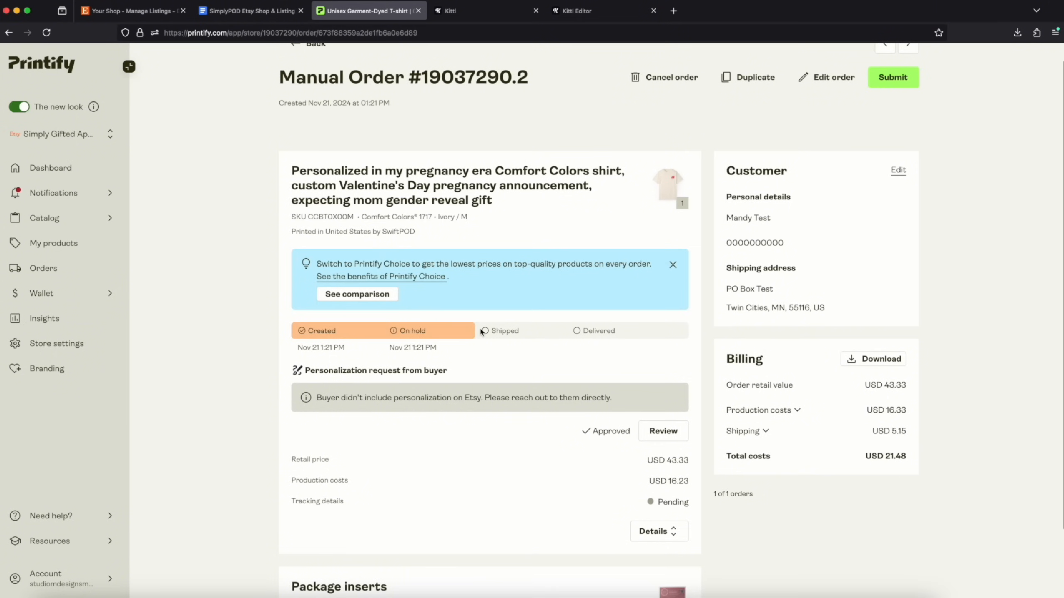